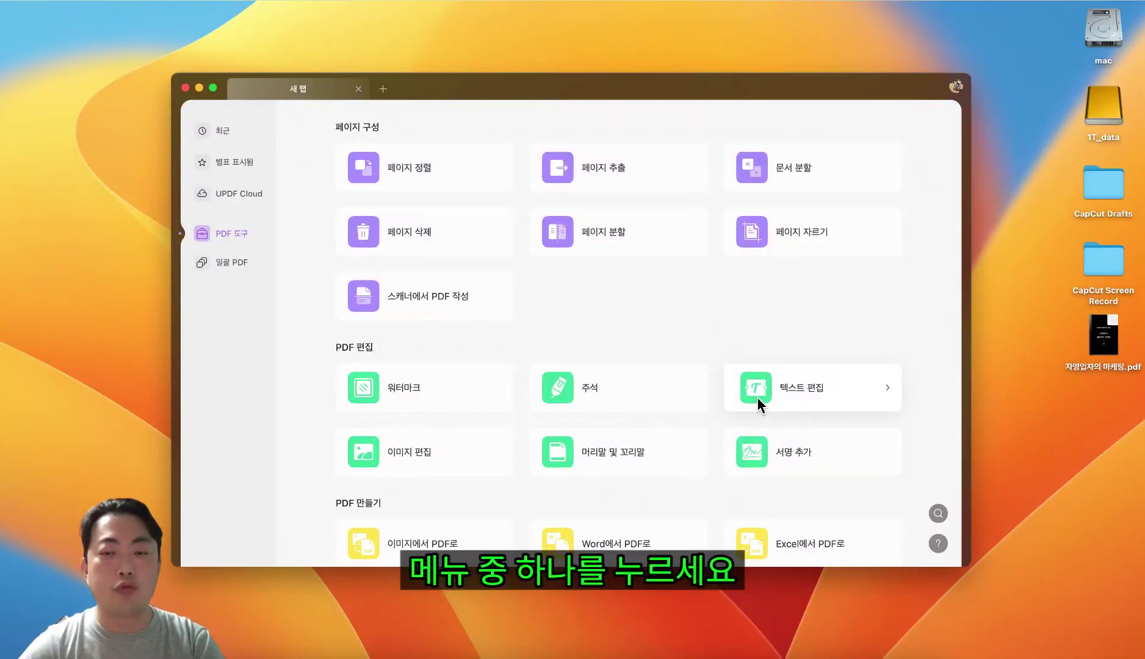
Open 자영업자의 마케팅.pdf with the text editing (텍스트 편집) tool and enlarge the window to fill the screen.
{"action": "left_click", "coordinate": [759, 401]}
{"action": "left_click", "coordinate": [436, 259]}
{"action": "left_click", "coordinate": [801, 450]}
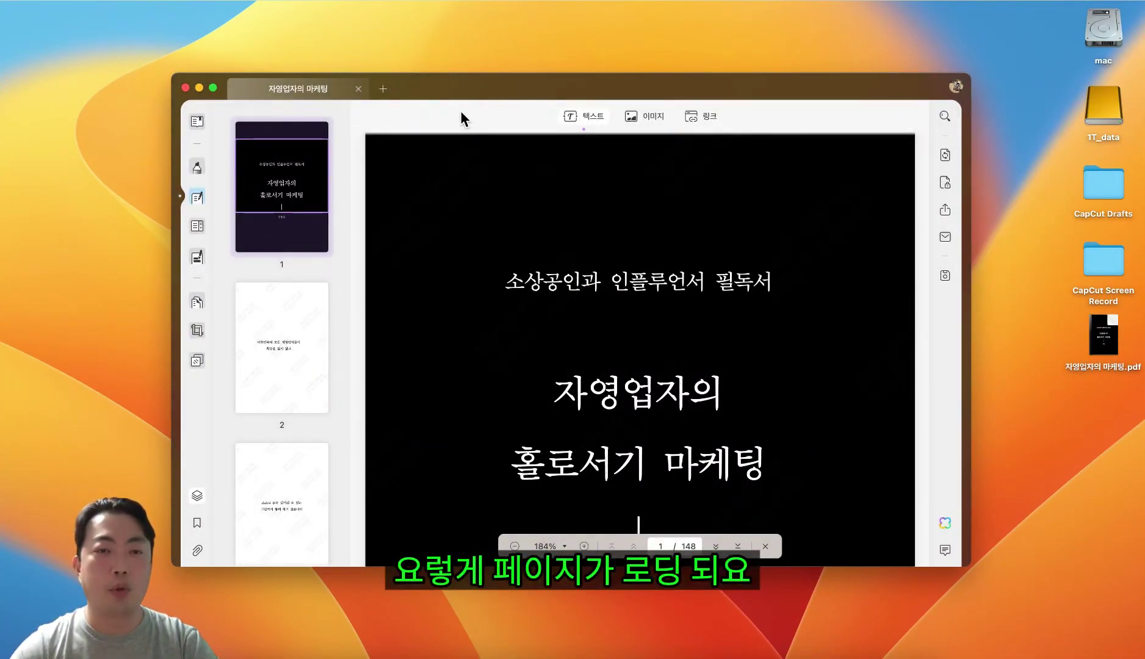
{"action": "double_click", "coordinate": [246, 76]}
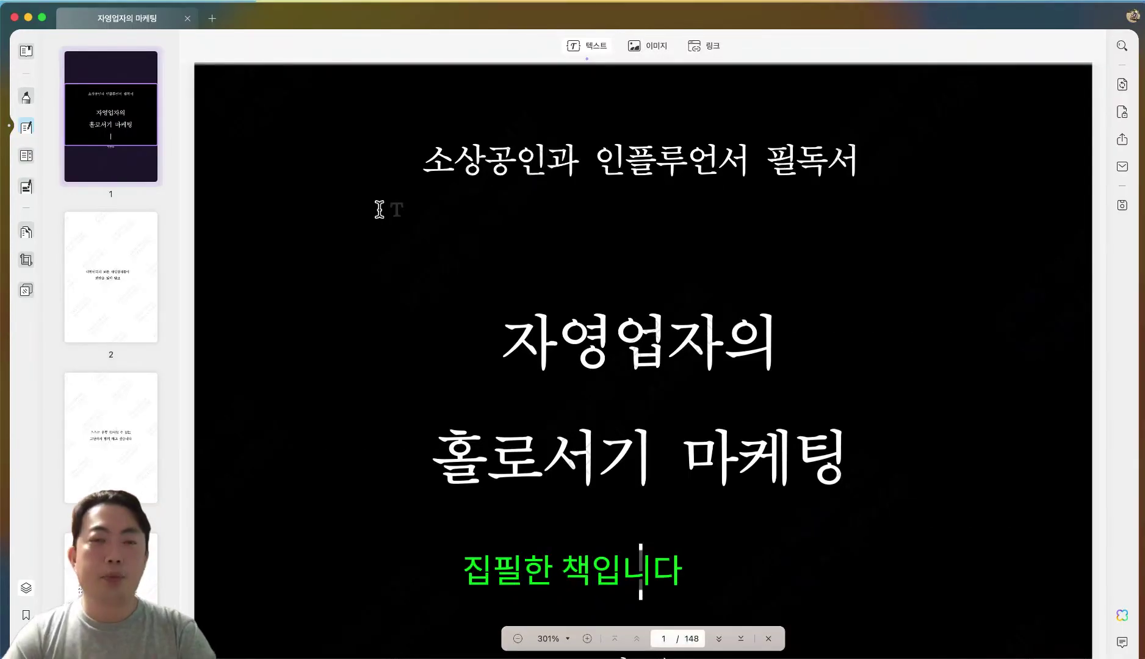
Look through the annotation, PDF editing, form and redaction modes, and dismiss the redaction introduction.
{"action": "scroll", "coordinate": [379, 209], "scroll_direction": "down", "scroll_amount": 5}
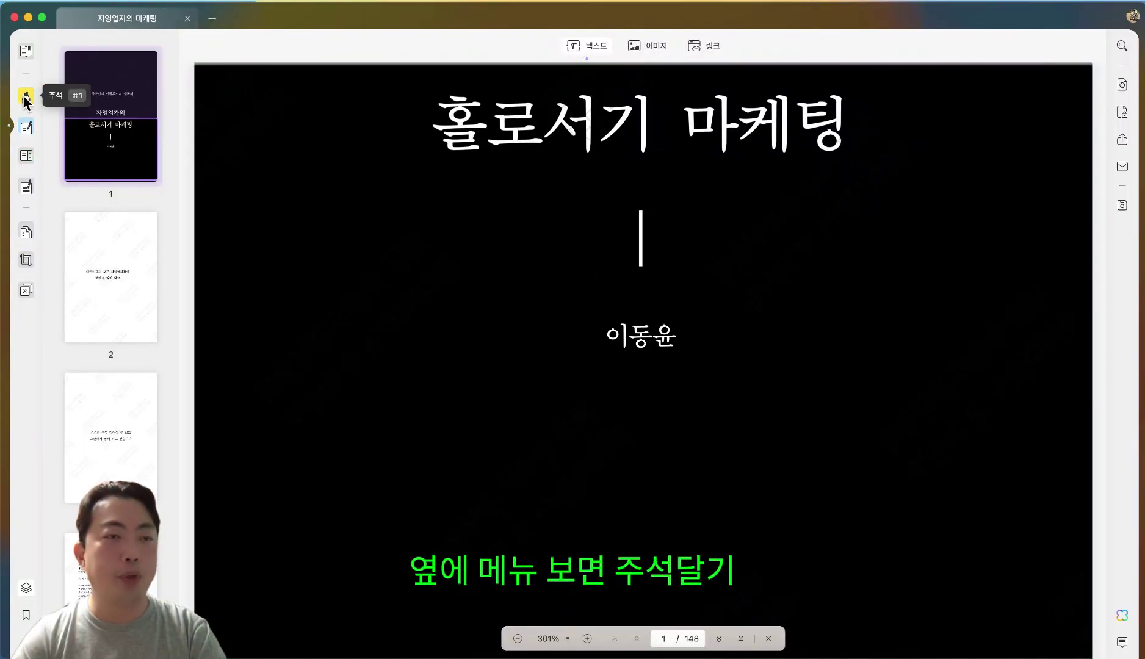
{"action": "left_click", "coordinate": [24, 96]}
{"action": "left_click", "coordinate": [26, 130]}
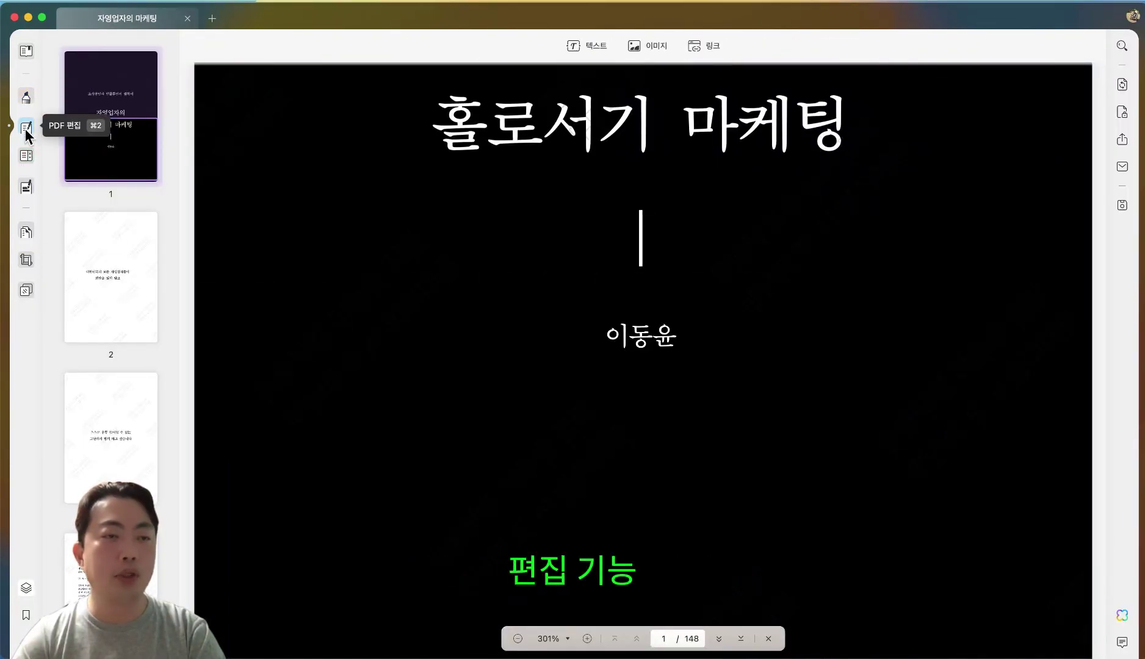
{"action": "left_click", "coordinate": [26, 156]}
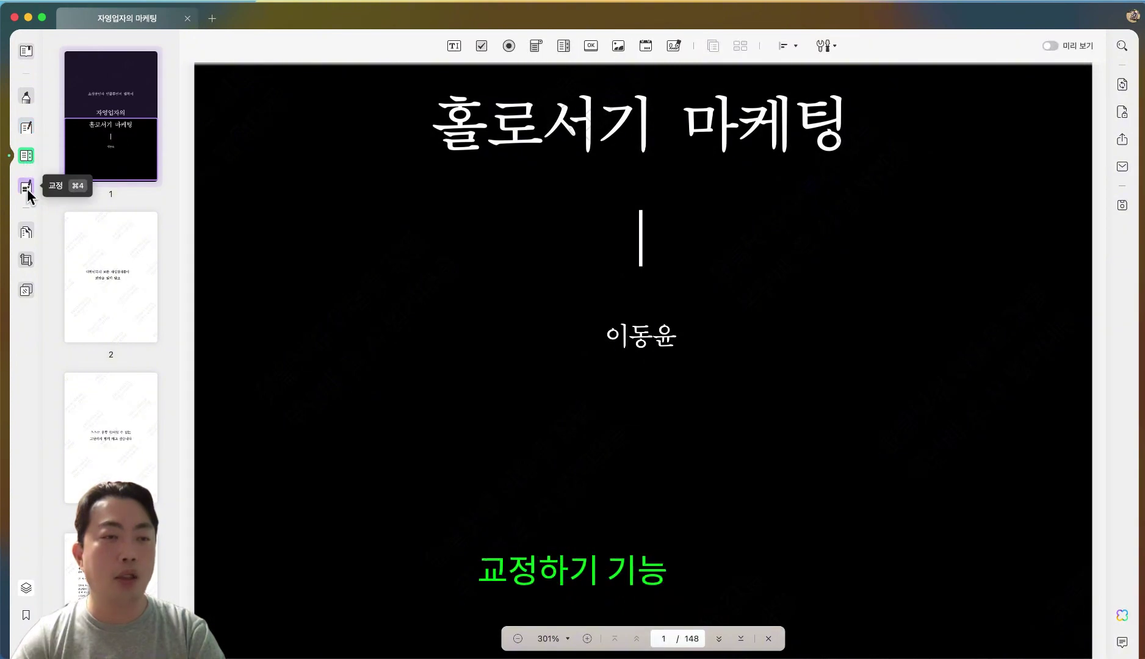
{"action": "left_click", "coordinate": [26, 190]}
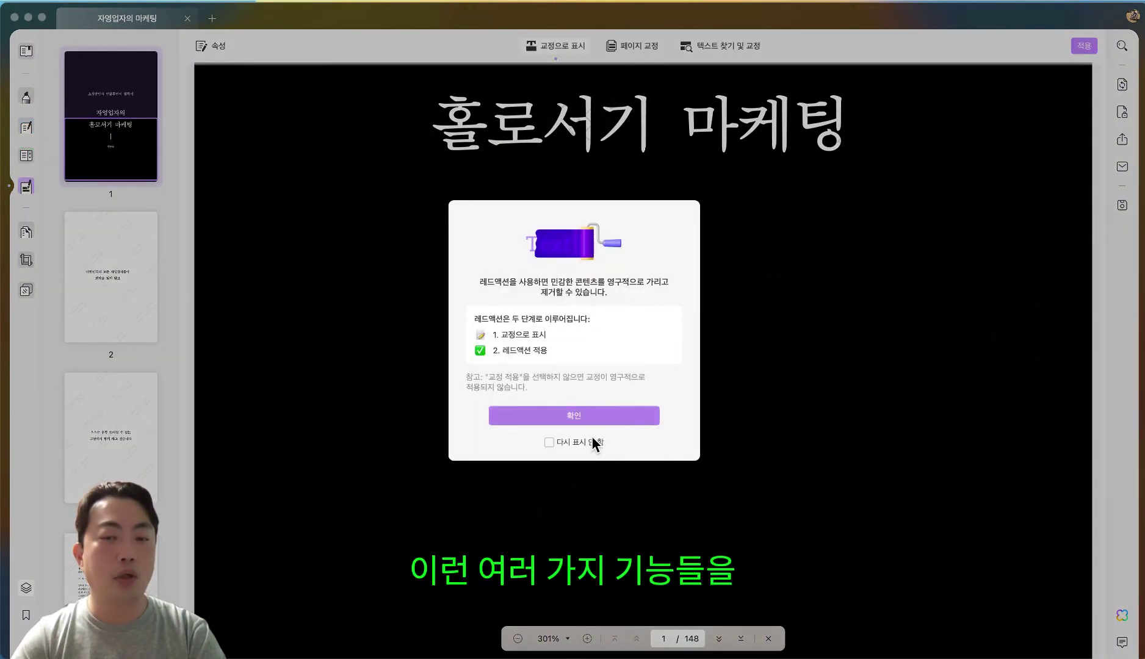
{"action": "left_click", "coordinate": [616, 420]}
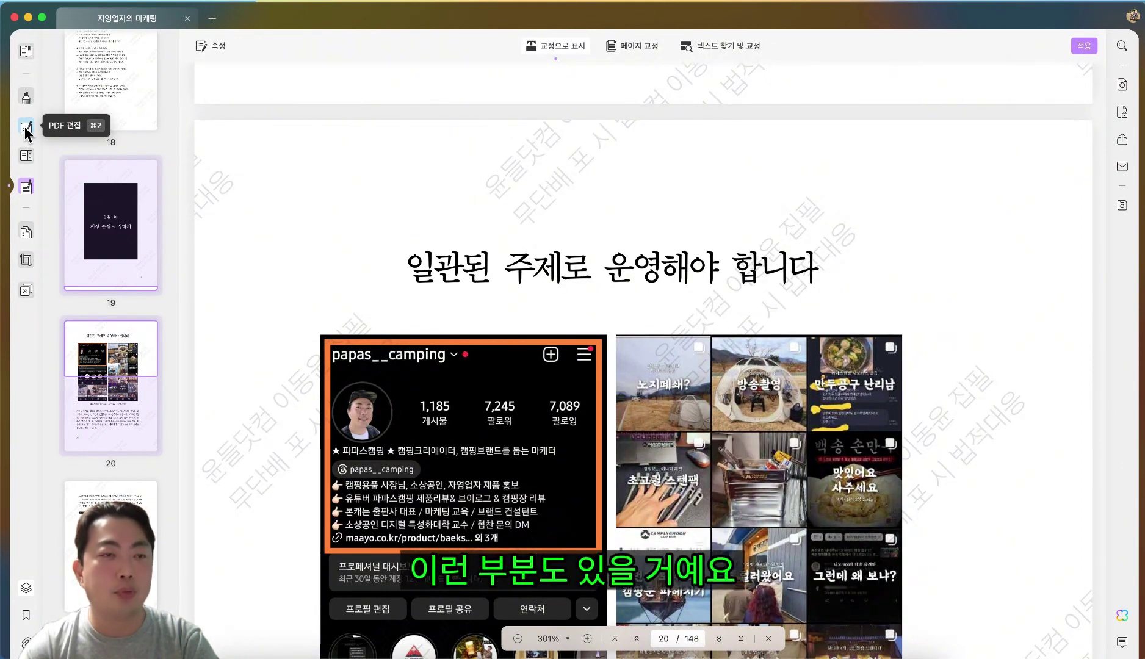
Highlight the words "인플루언서는 누가 권한을" in yellow in the body paragraph on page 20.
{"action": "left_click", "coordinate": [26, 96]}
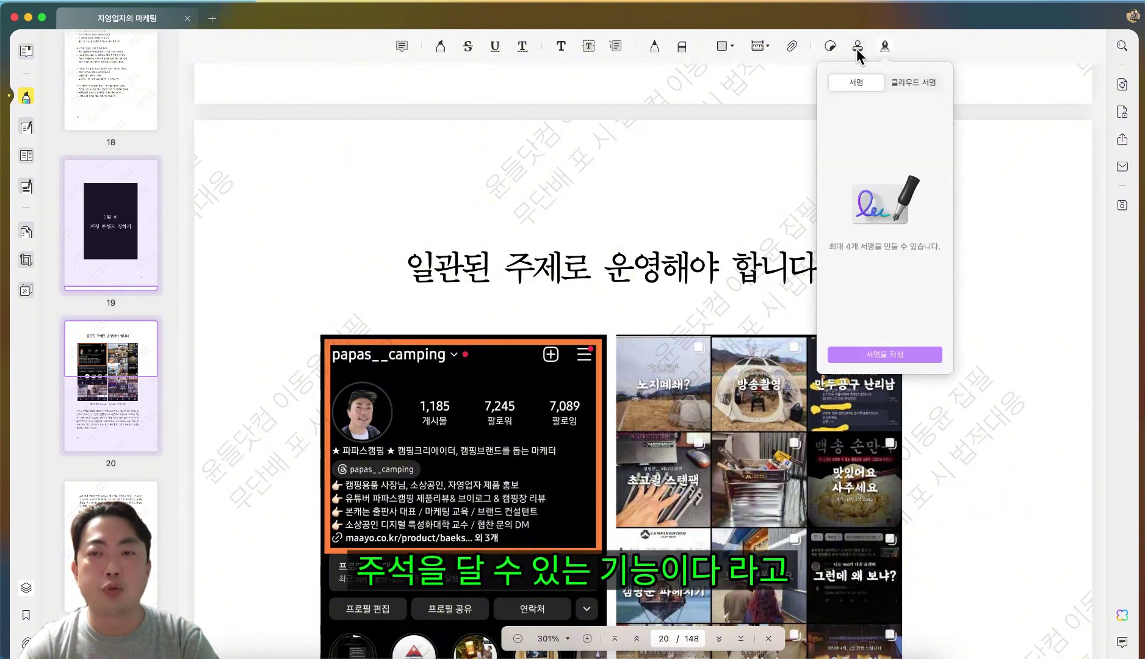
{"action": "left_click", "coordinate": [440, 47]}
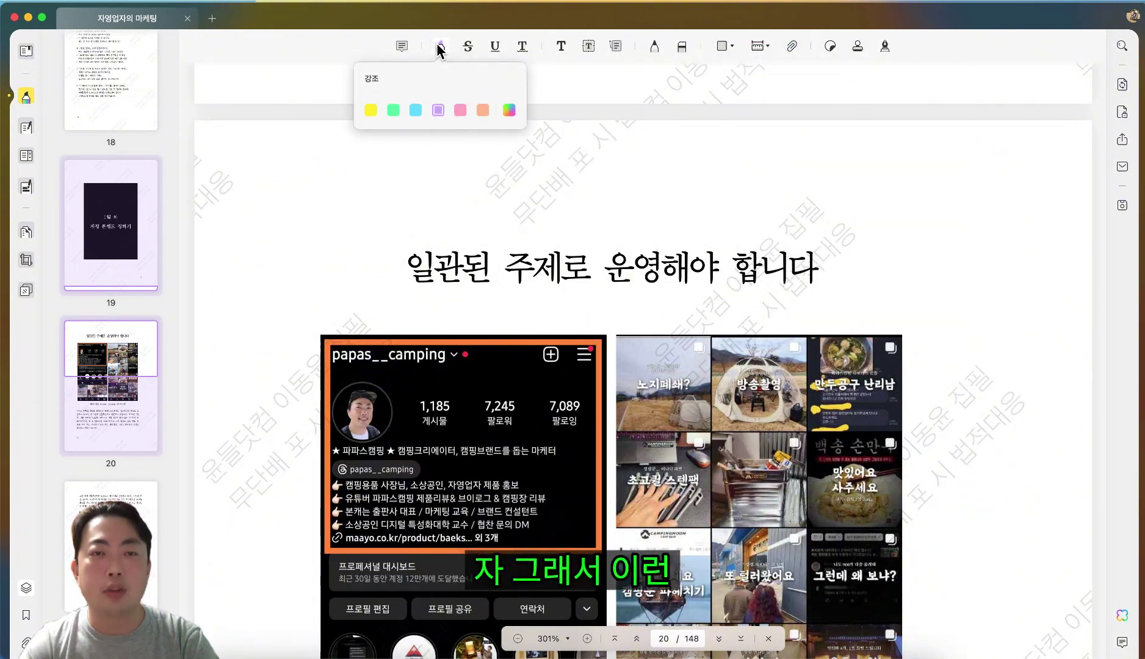
{"action": "left_click", "coordinate": [373, 109]}
{"action": "scroll", "coordinate": [391, 208], "scroll_direction": "down", "scroll_amount": 10}
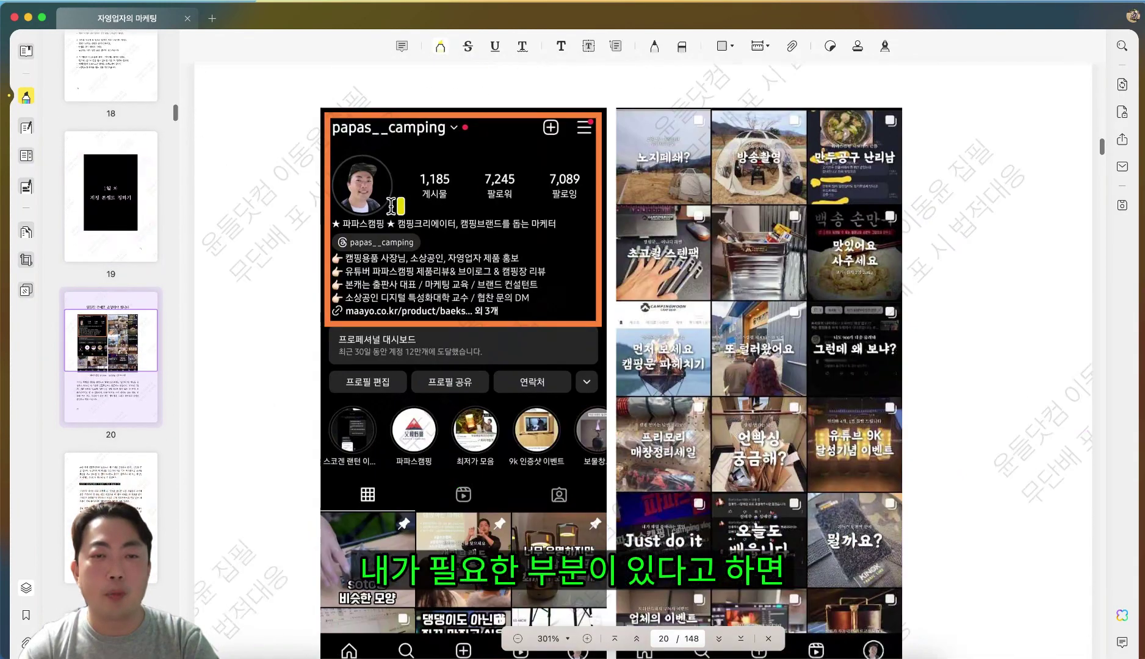
{"action": "scroll", "coordinate": [392, 208], "scroll_direction": "down", "scroll_amount": 8}
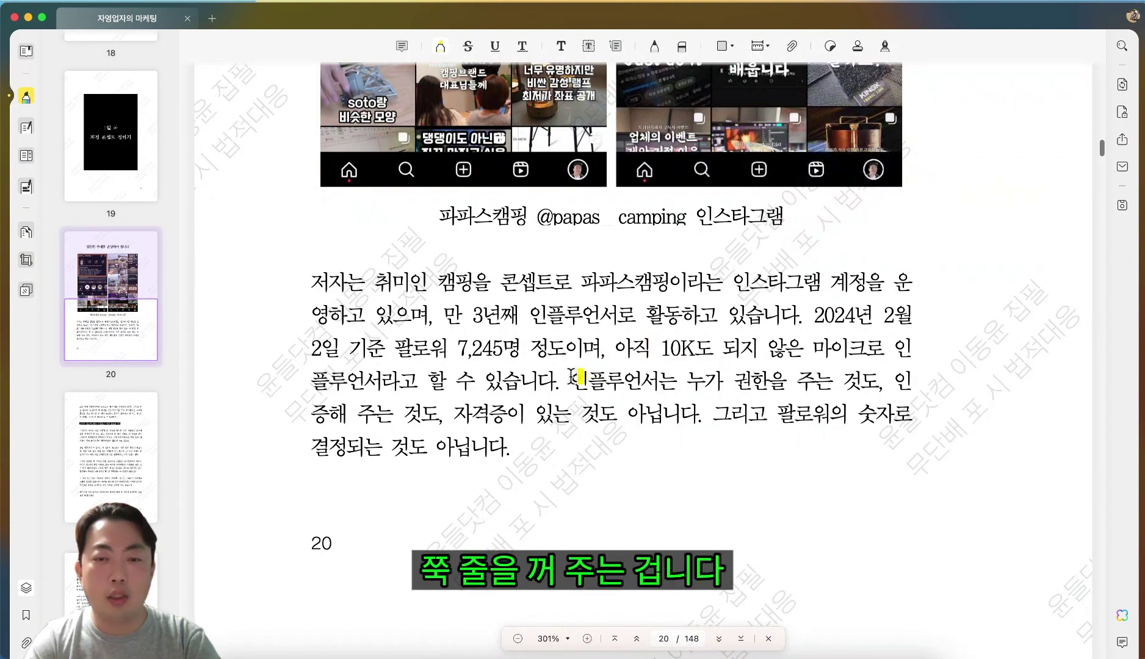
{"action": "left_click_drag", "start_coordinate": [641, 373], "coordinate": [757, 375]}
Highlight the text "도, 자격증이 있는" in green in the same paragraph on page 20.
{"action": "left_click", "coordinate": [440, 47]}
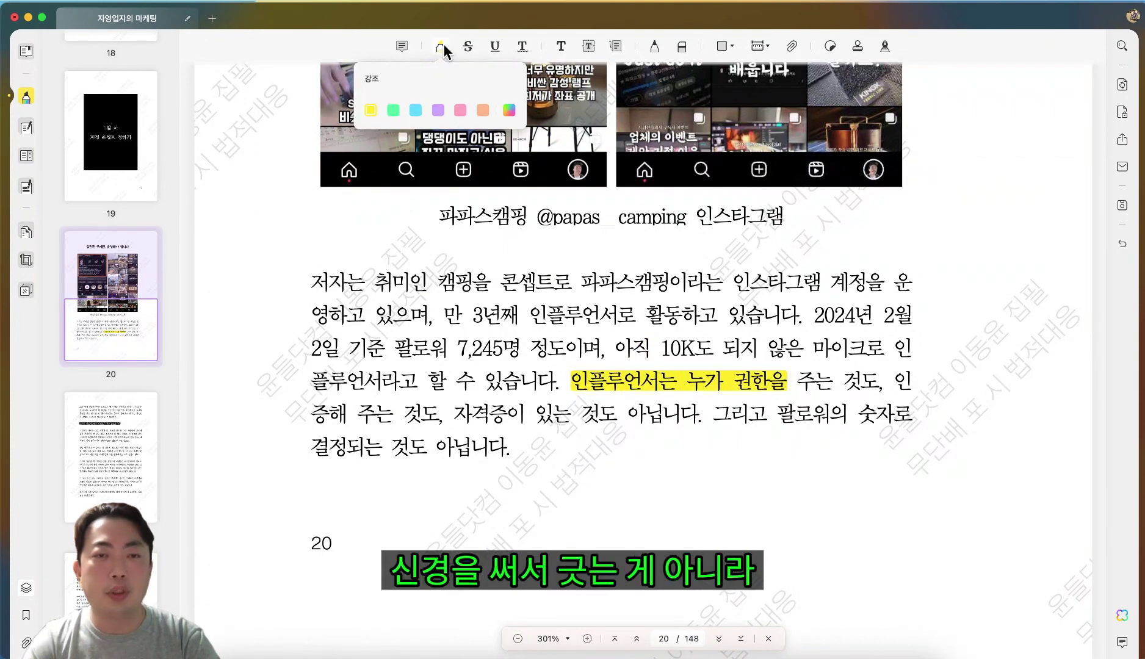
{"action": "left_click", "coordinate": [393, 111]}
{"action": "left_click_drag", "start_coordinate": [421, 415], "coordinate": [573, 417]}
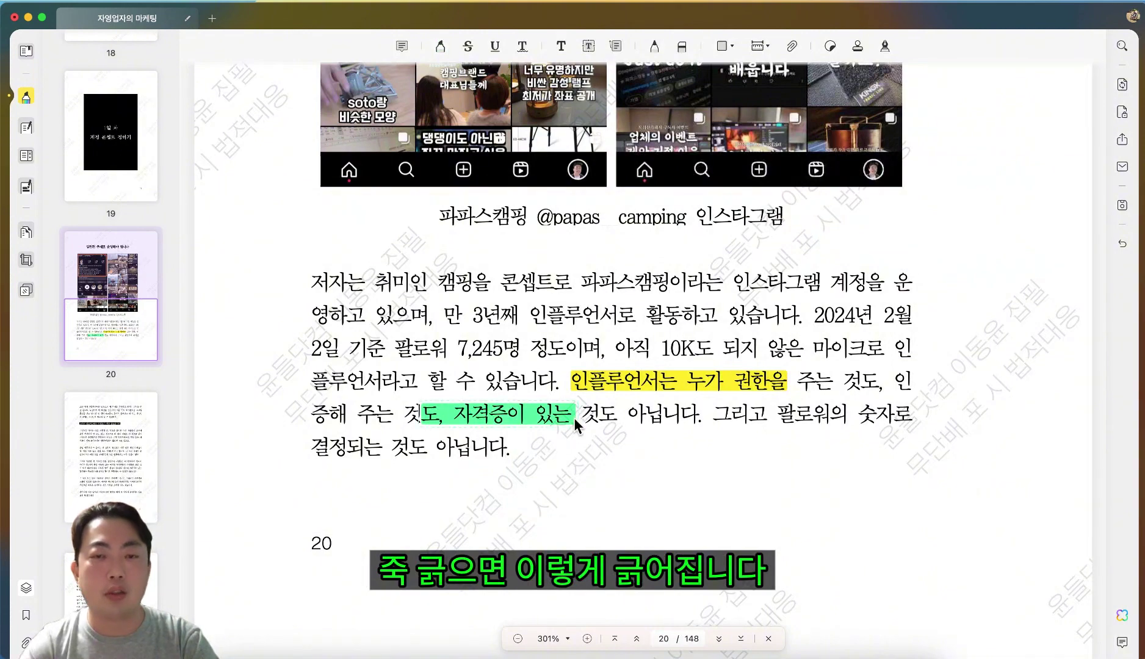
Add the text comment "필기내용을 입력" in the empty space beside the last line of the paragraph on page 20.
{"action": "type", "text": "t"}
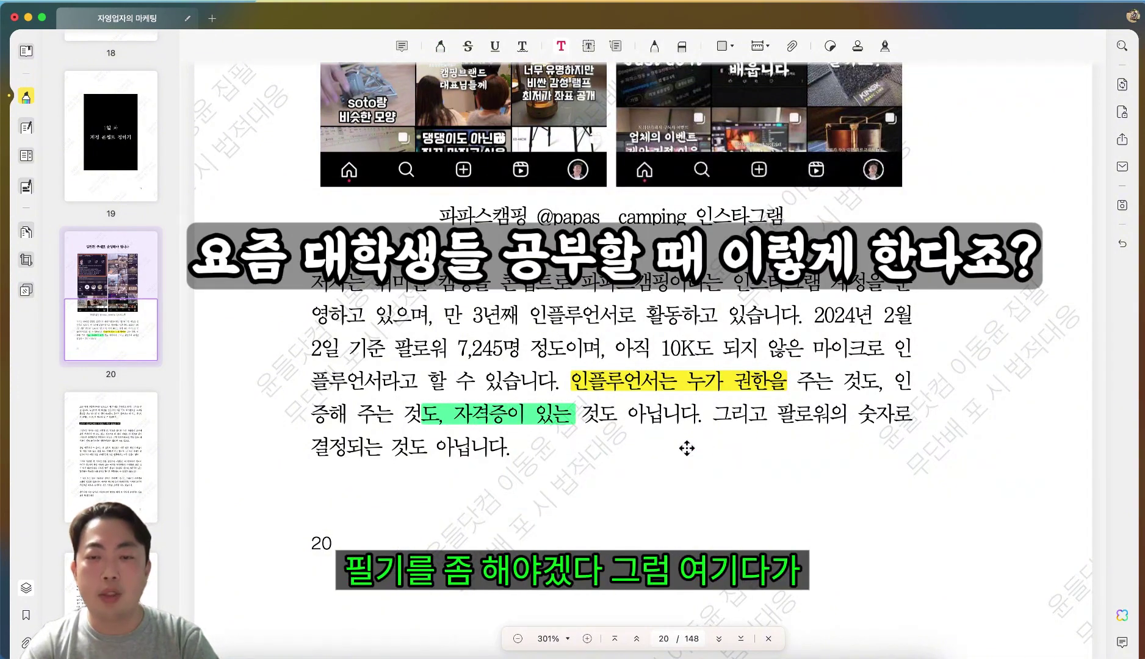
{"action": "type", "text": "필"}
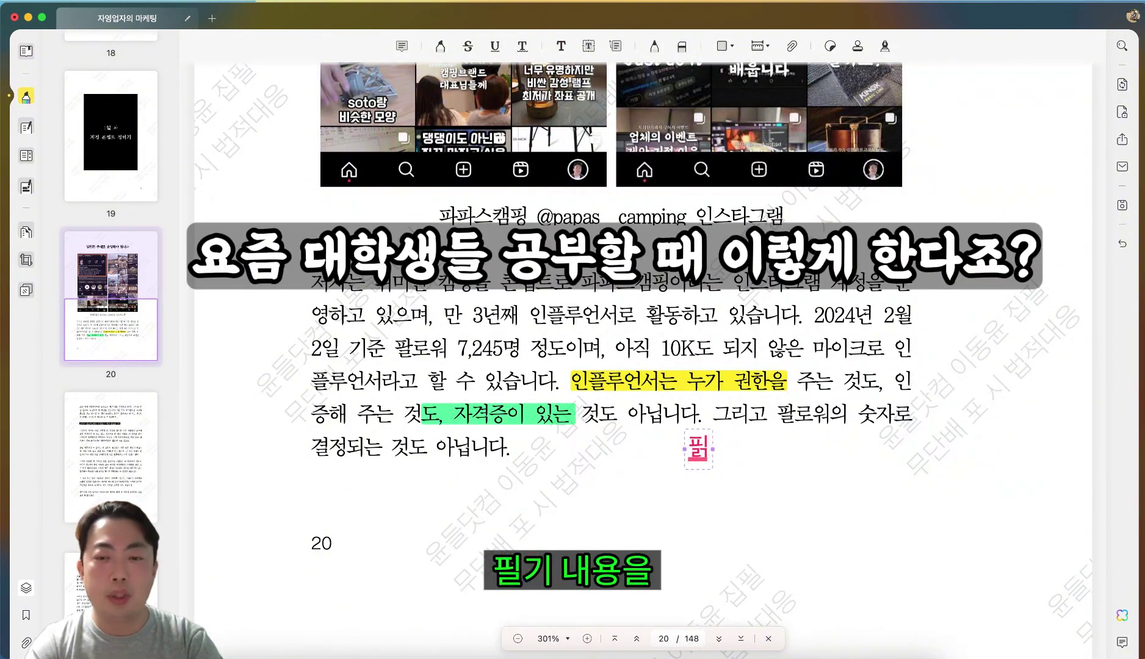
{"action": "type", "text": "기내용을 으"}
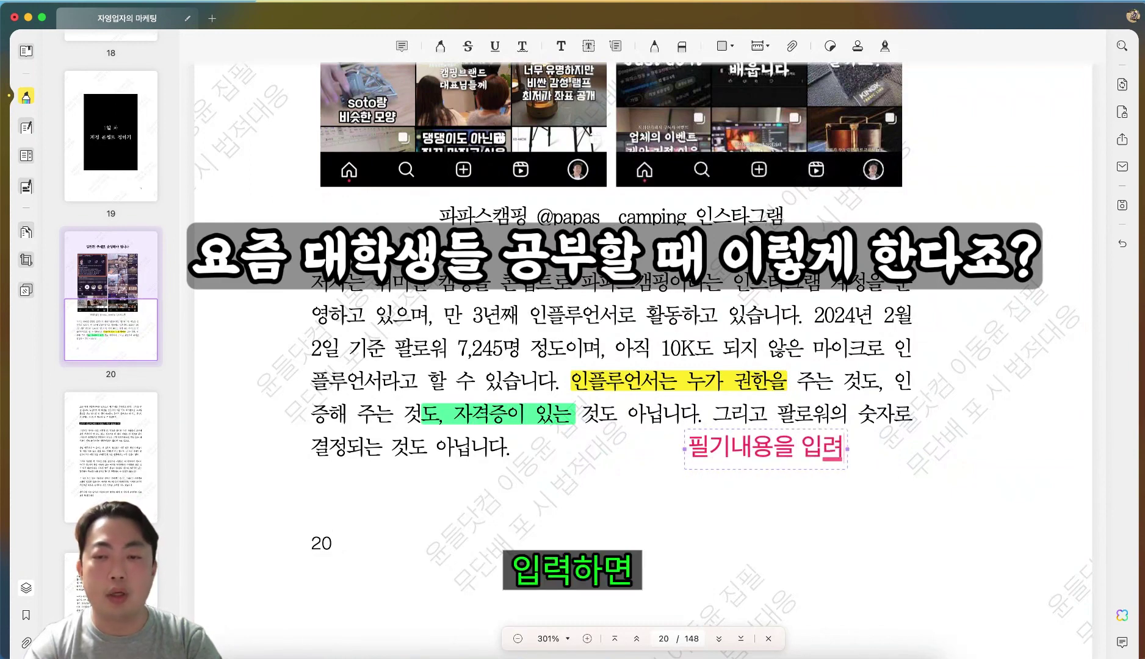
{"action": "type", "text": "력"}
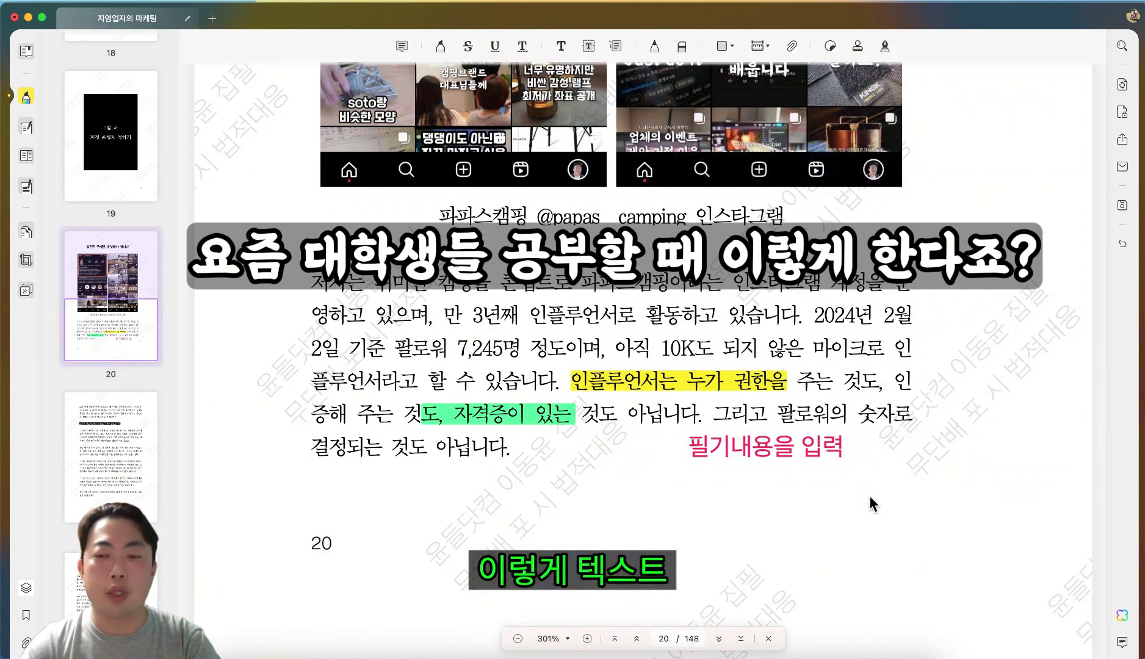
{"action": "left_click", "coordinate": [793, 436]}
{"action": "left_click", "coordinate": [890, 492]}
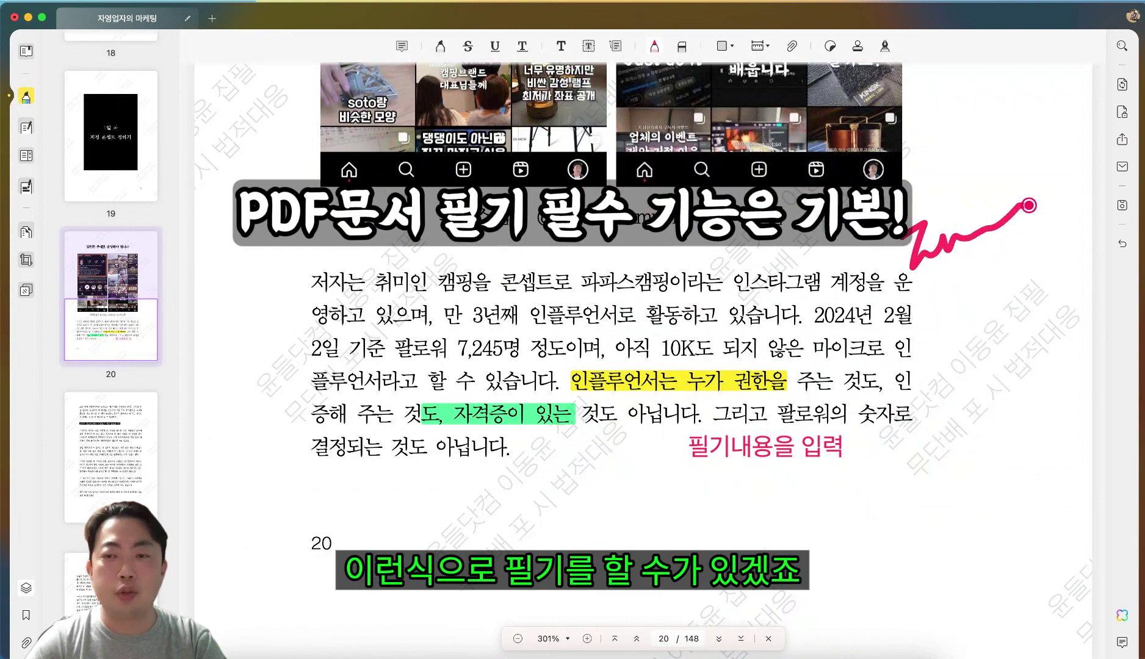
Erase the freehand pencil scribble on page 20 and place a blue flower sticker to the right of the Instagram caption.
{"action": "left_click", "coordinate": [682, 46]}
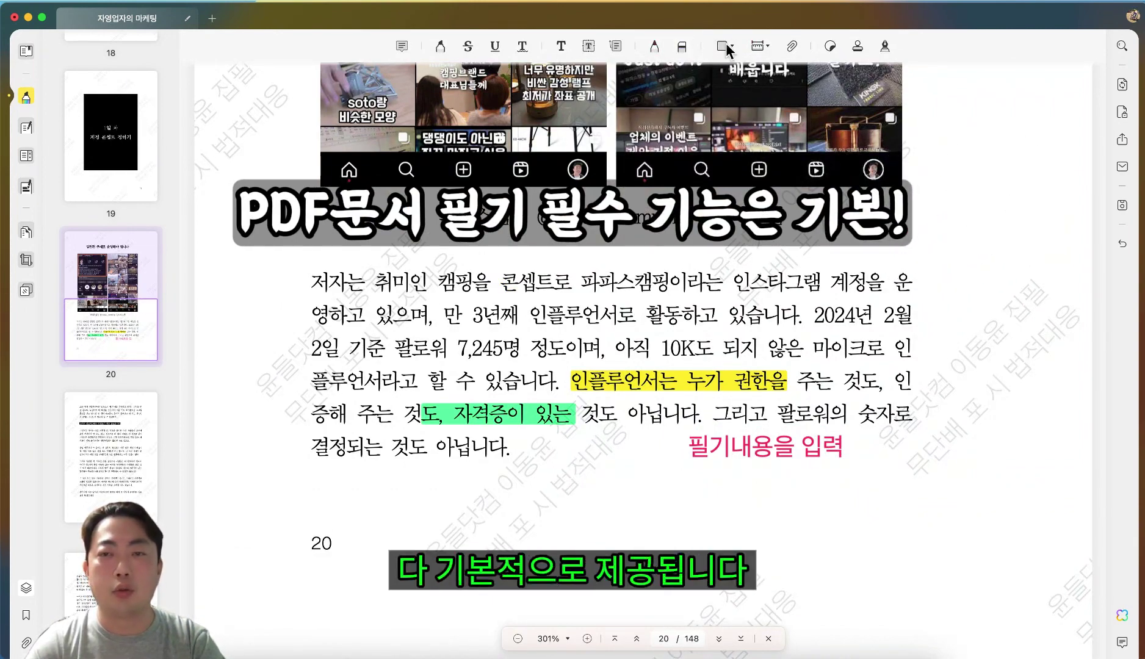
{"action": "left_click", "coordinate": [830, 47]}
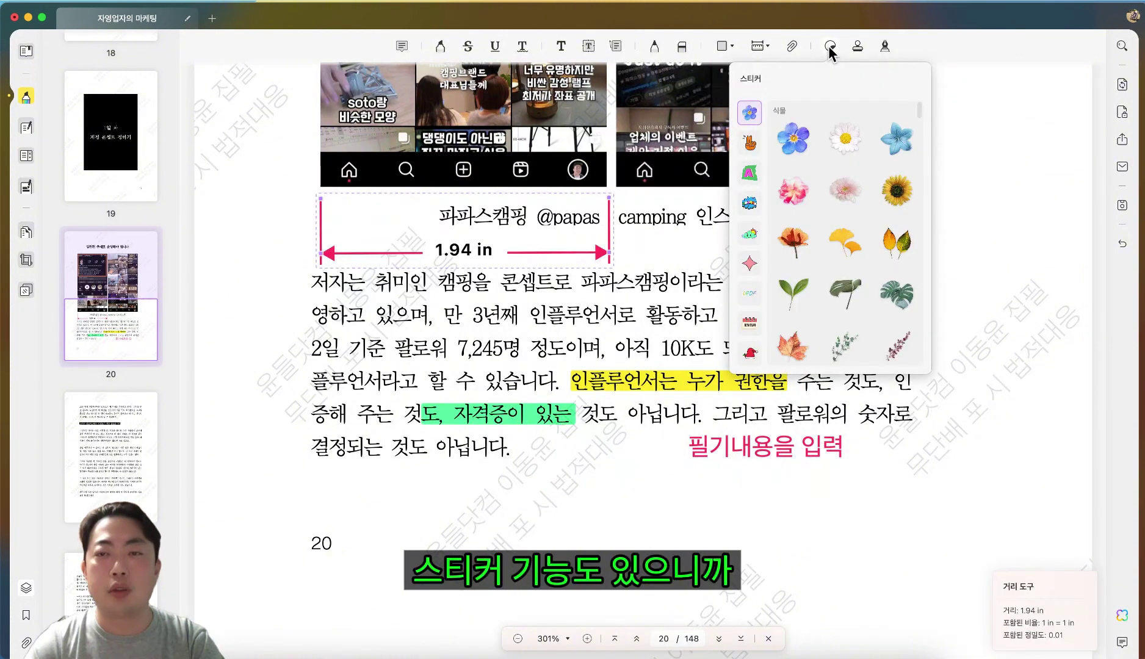
{"action": "left_click", "coordinate": [793, 138]}
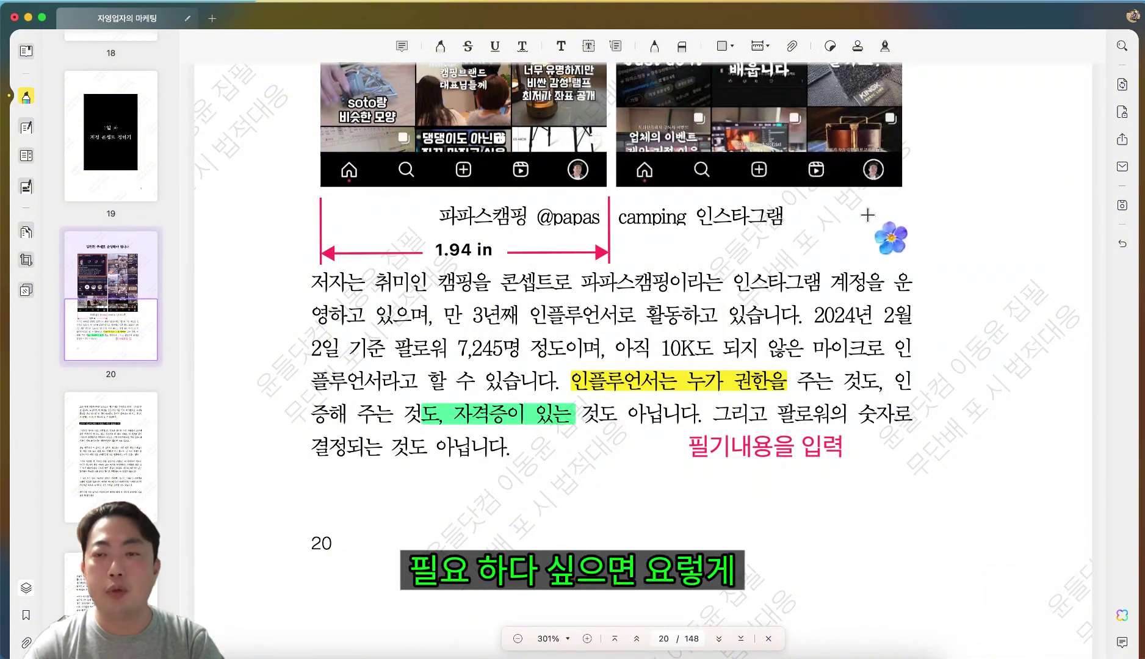
{"action": "left_click", "coordinate": [863, 213]}
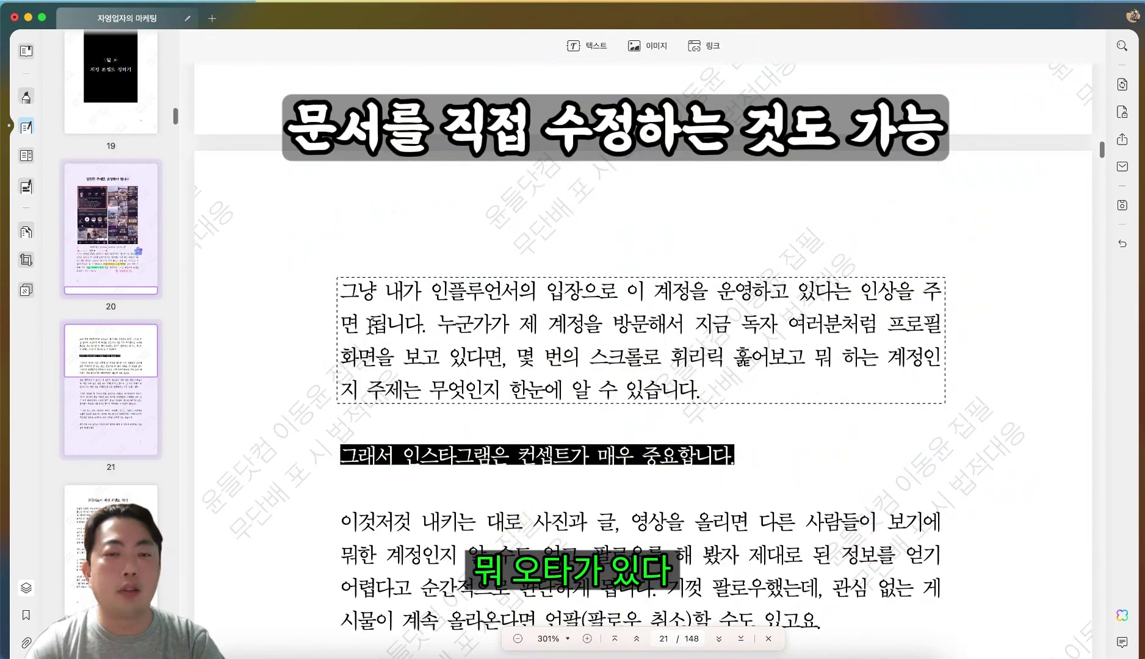
Replace "누군가가" with "다른사람이" in the first paragraph on page 21.
{"action": "scroll", "coordinate": [369, 332], "scroll_direction": "down", "scroll_amount": 3}
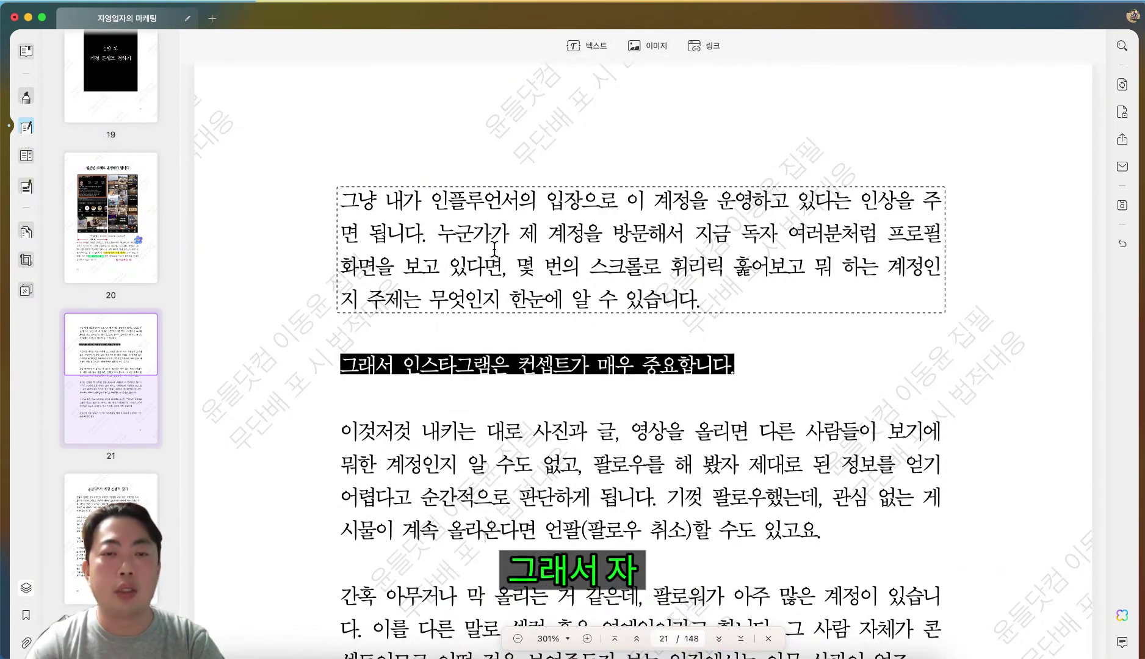
{"action": "left_click", "coordinate": [441, 231]}
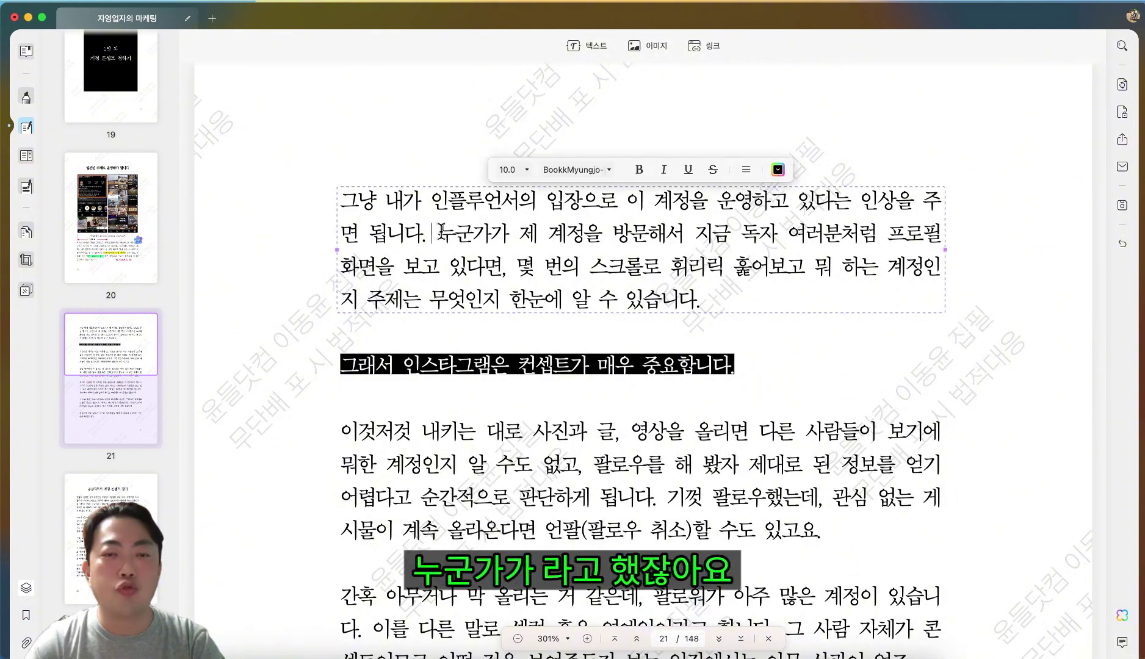
{"action": "left_click_drag", "start_coordinate": [482, 231], "coordinate": [504, 233]}
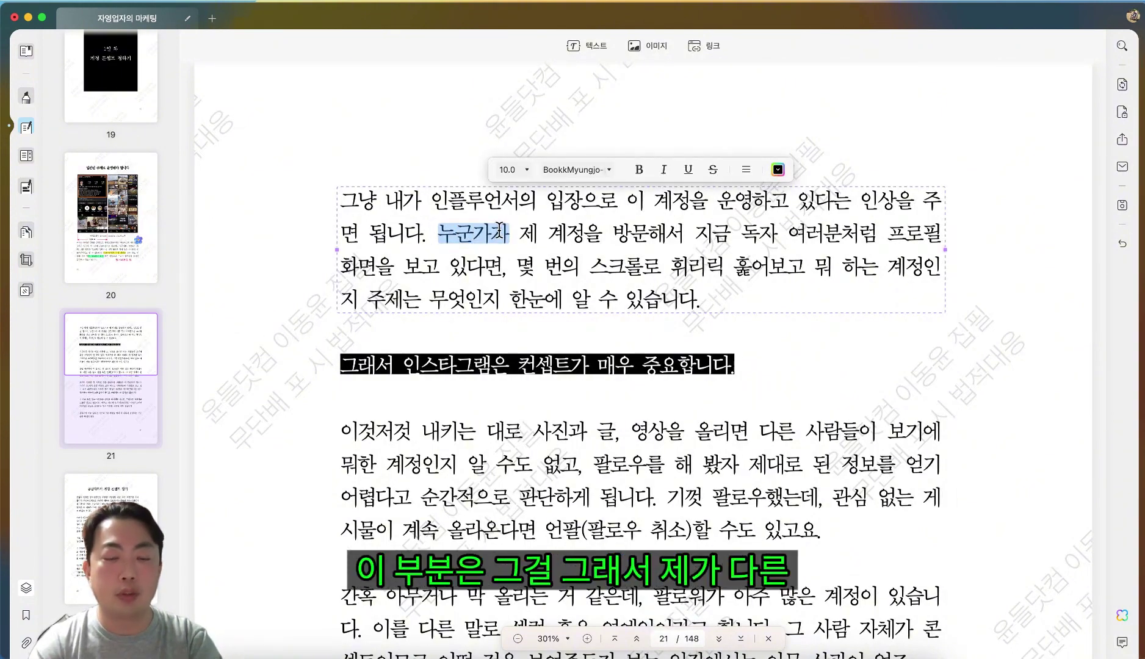
{"action": "type", "text": "다른사"}
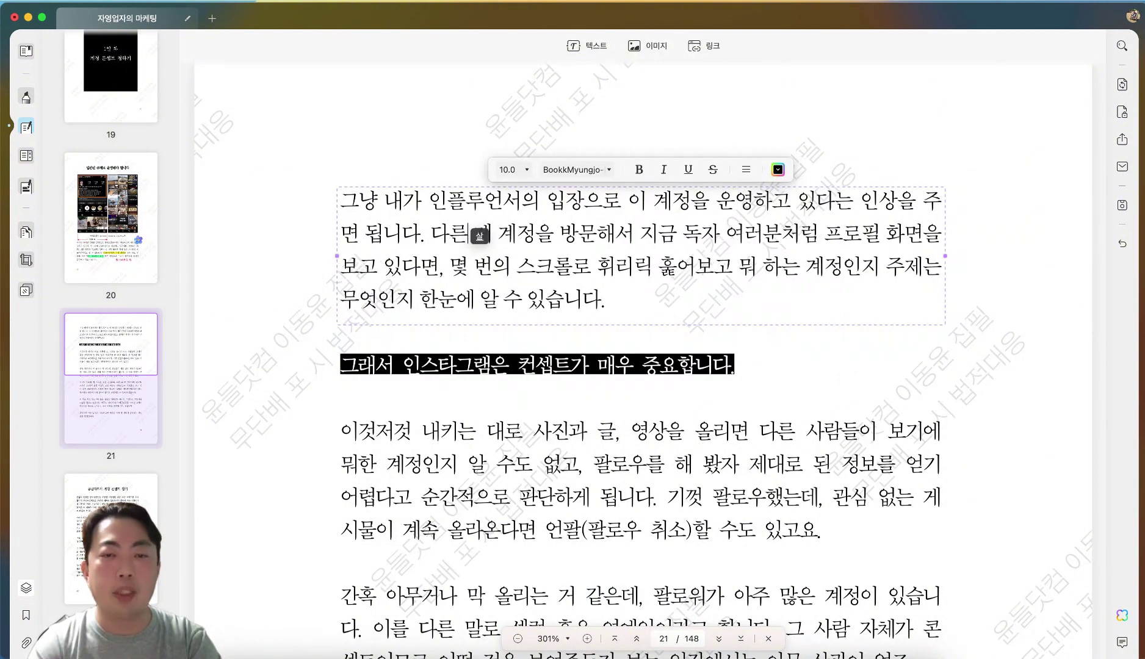
{"action": "type", "text": "람이"}
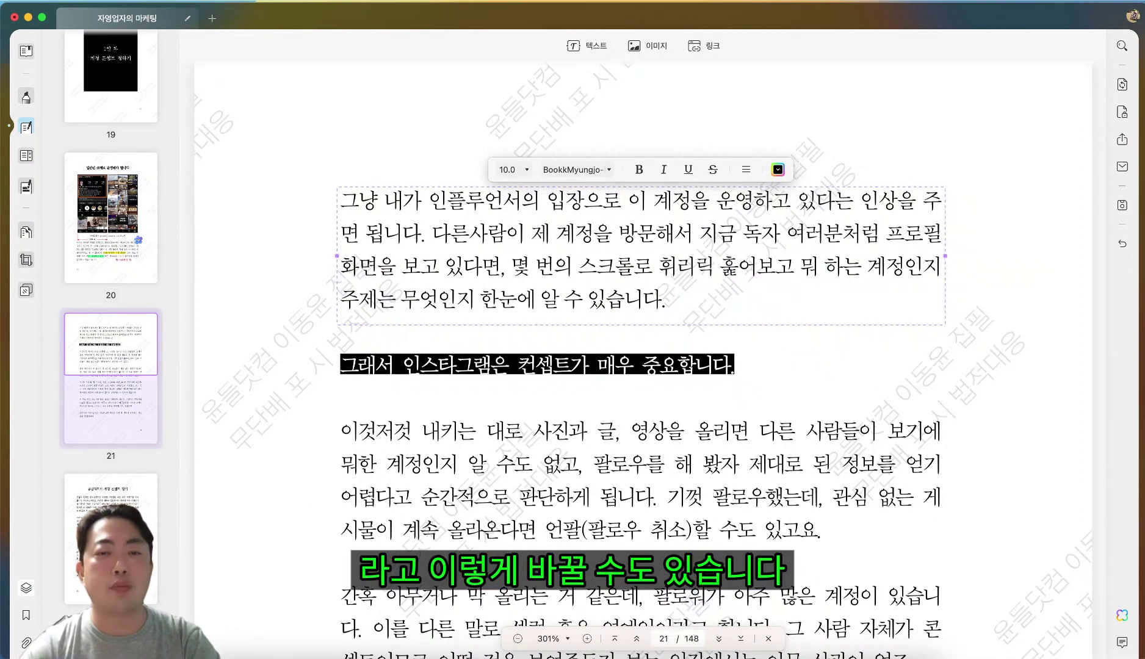
Mark two passages on page 21 for redaction: the words before ", 사적인 것을" and "여러분은 셀럽도 연예인도 아니고,".
{"action": "left_click_drag", "start_coordinate": [341, 404], "coordinate": [429, 404]}
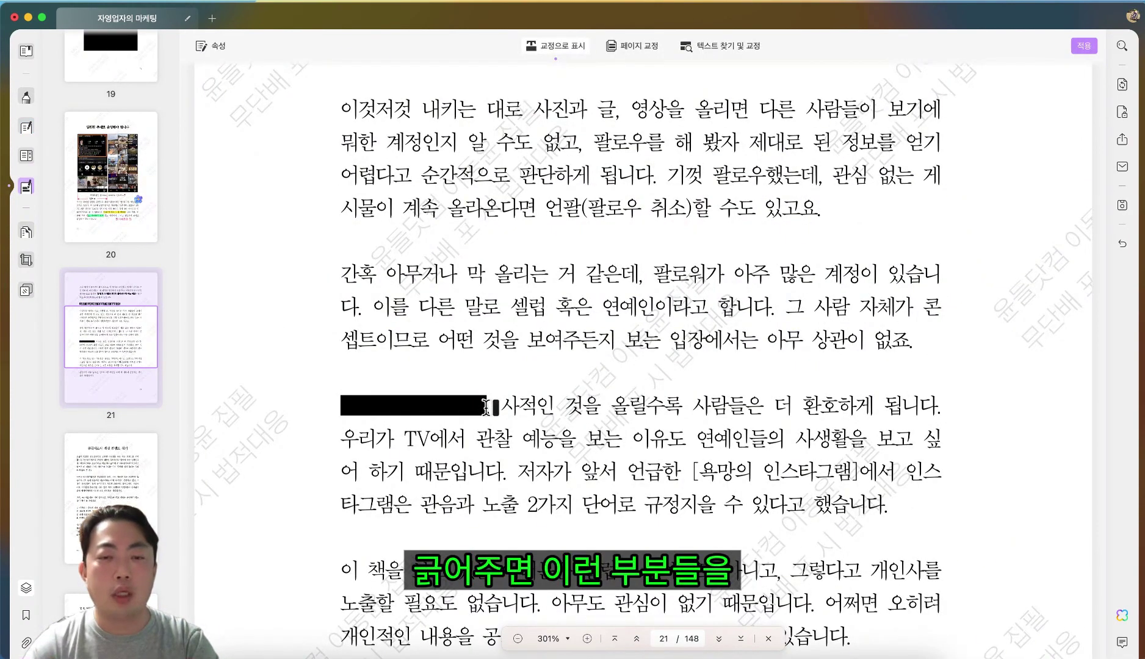
{"action": "scroll", "coordinate": [525, 391], "scroll_direction": "down", "scroll_amount": 5}
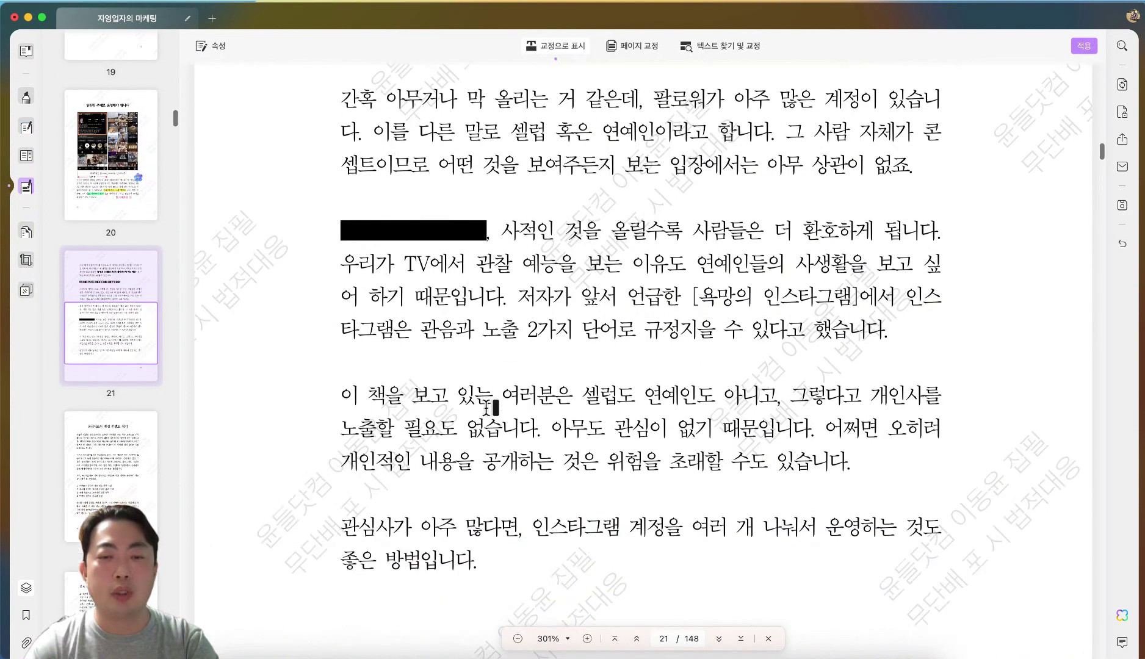
{"action": "left_click_drag", "start_coordinate": [504, 380], "coordinate": [778, 381]}
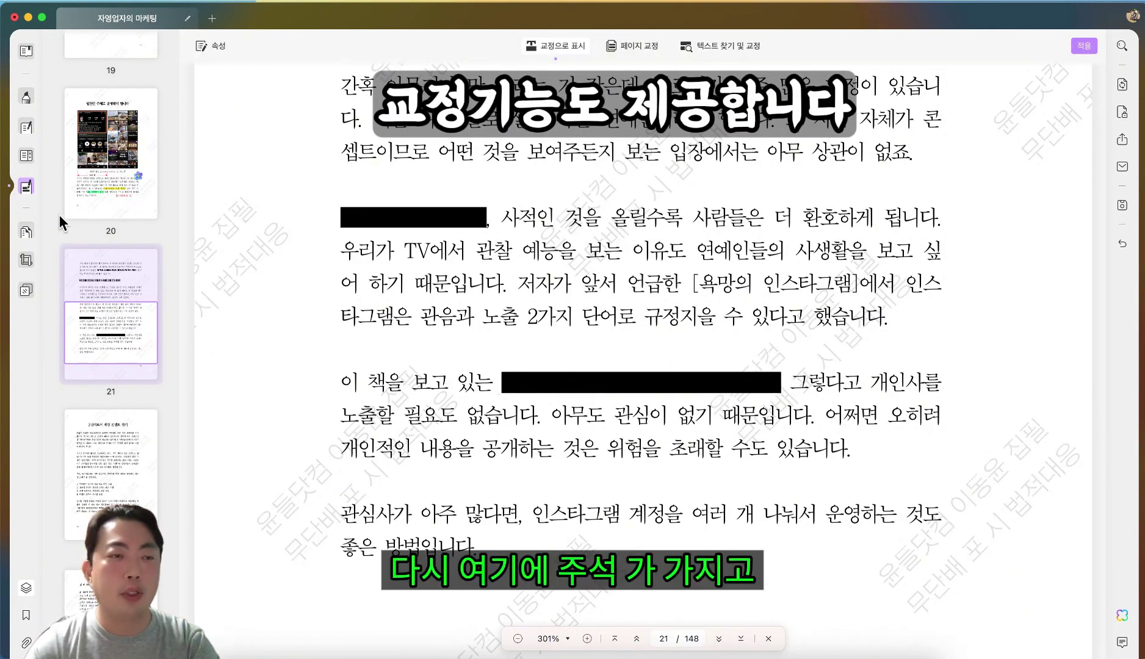
Add the text comment "어떤 내용으로 교체" above the first blacked-out passage on page 21.
{"action": "left_click", "coordinate": [25, 96]}
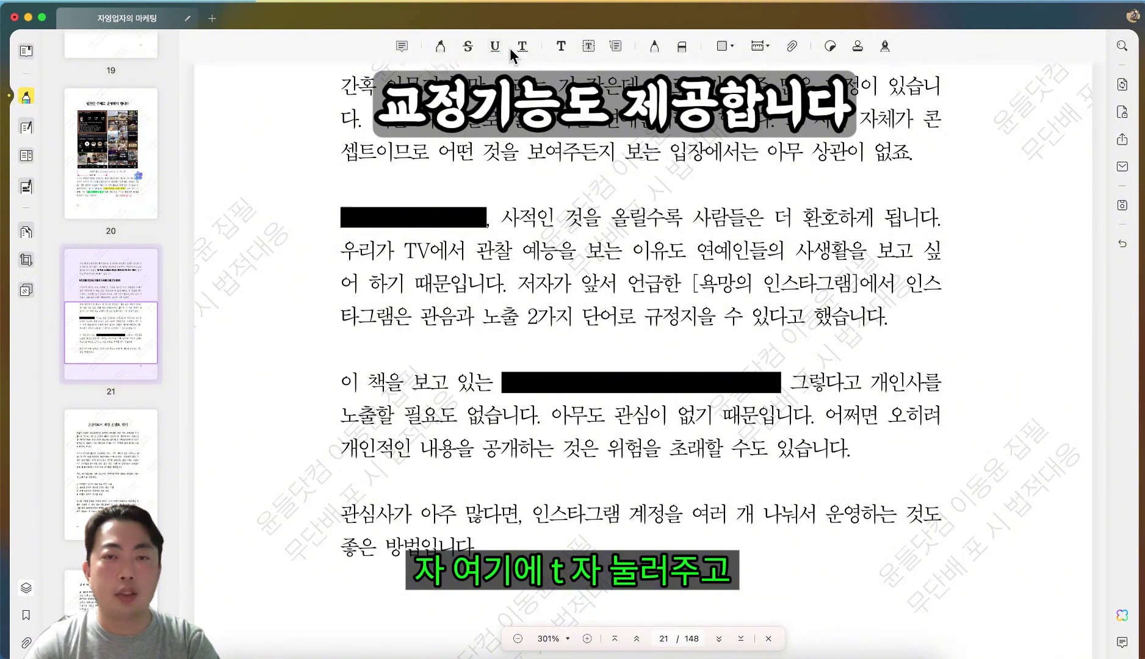
{"action": "left_click", "coordinate": [560, 46]}
{"action": "left_click", "coordinate": [345, 193]}
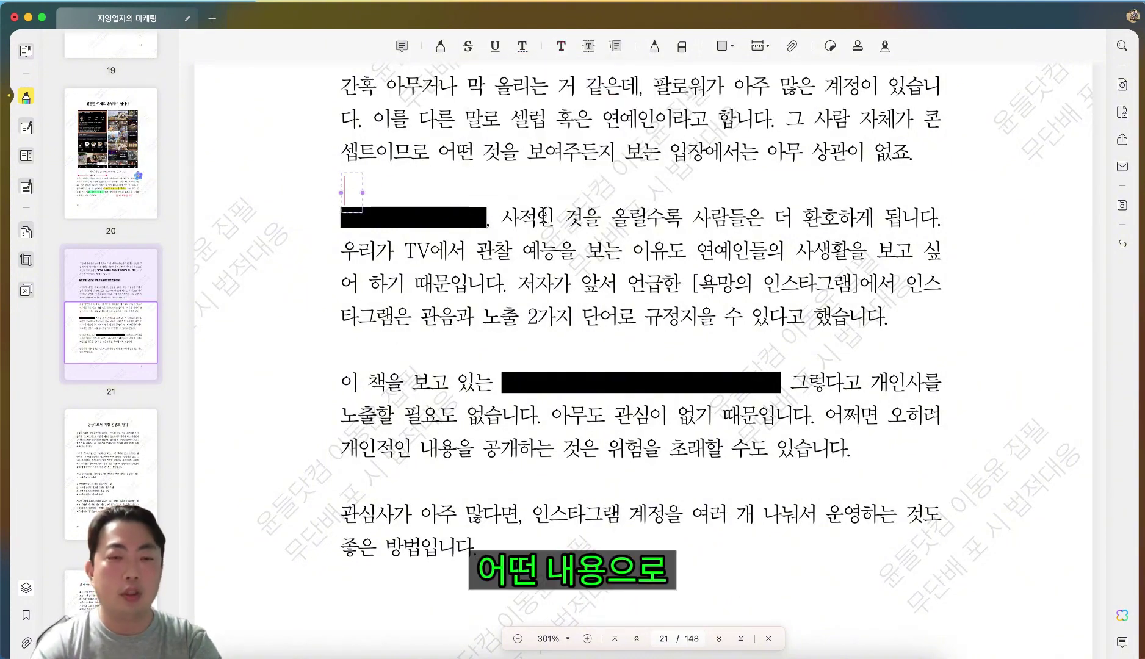
{"action": "type", "text": "ㅇㅓㄸ"}
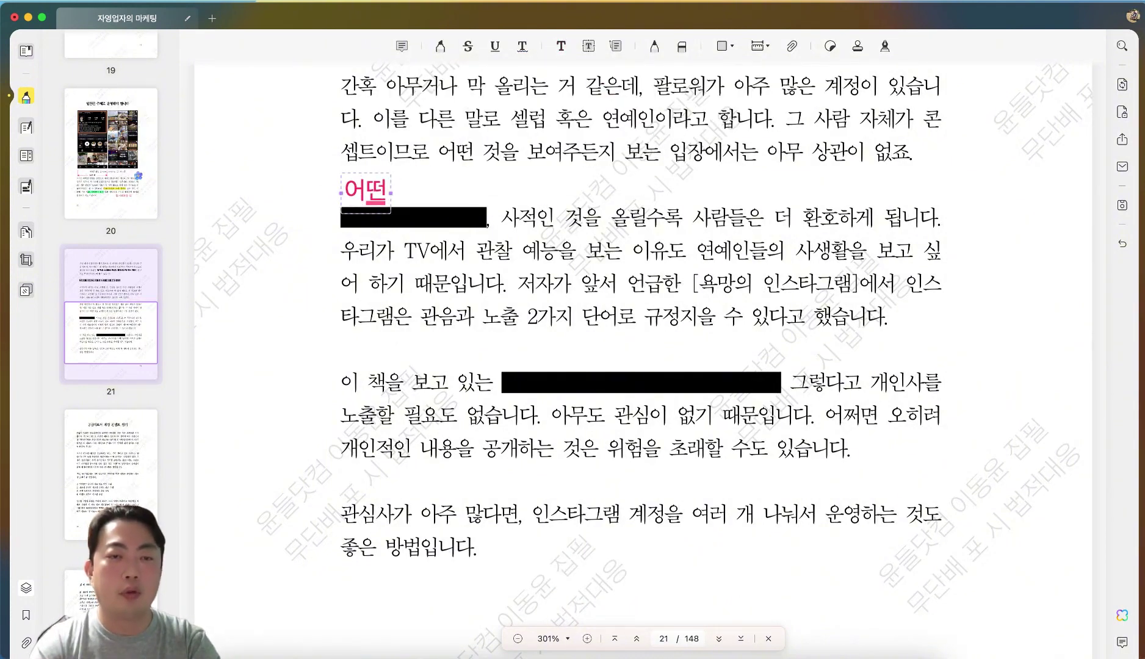
{"action": "type", "text": "ㅓㄴ ㄴㅐㅇㅛㅇ"}
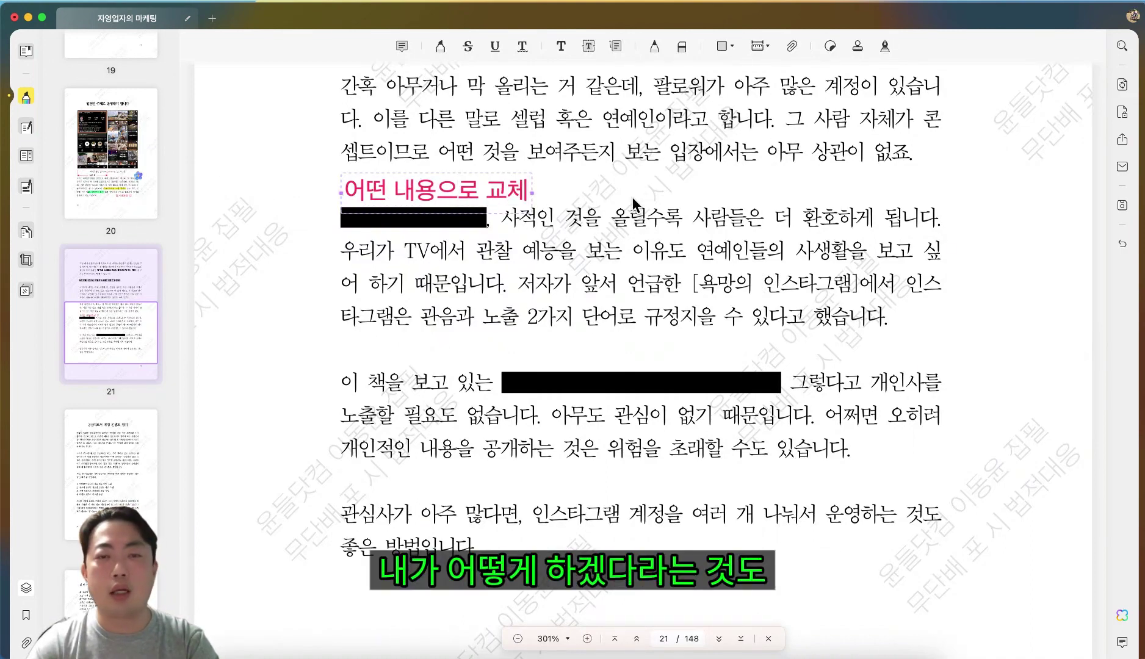
{"action": "left_click", "coordinate": [428, 215]}
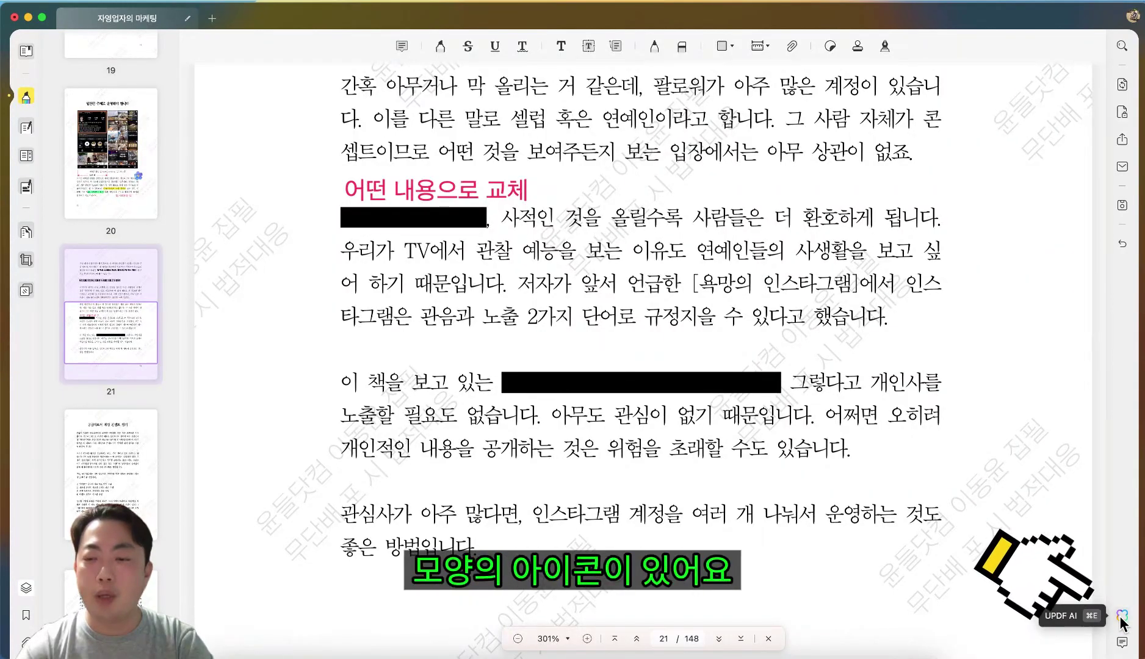
Open the UPDF AI assistant for the e-book and examine its introductory summary of the document.
{"action": "left_click", "coordinate": [1122, 615]}
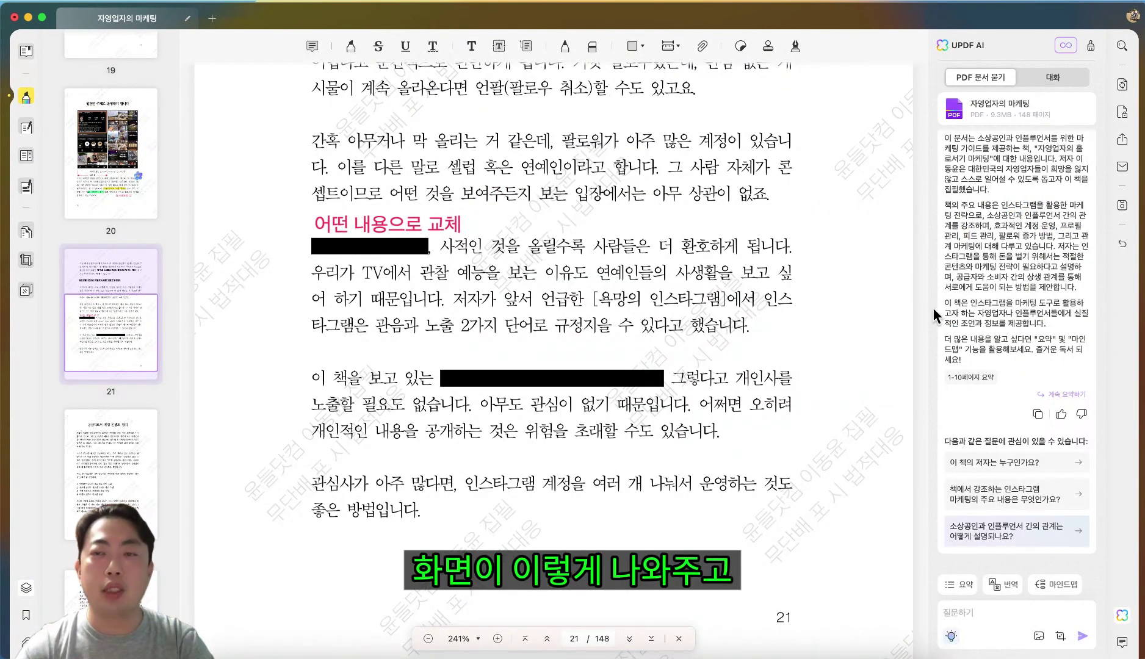
{"action": "scroll", "coordinate": [787, 209], "scroll_direction": "up", "scroll_amount": 1}
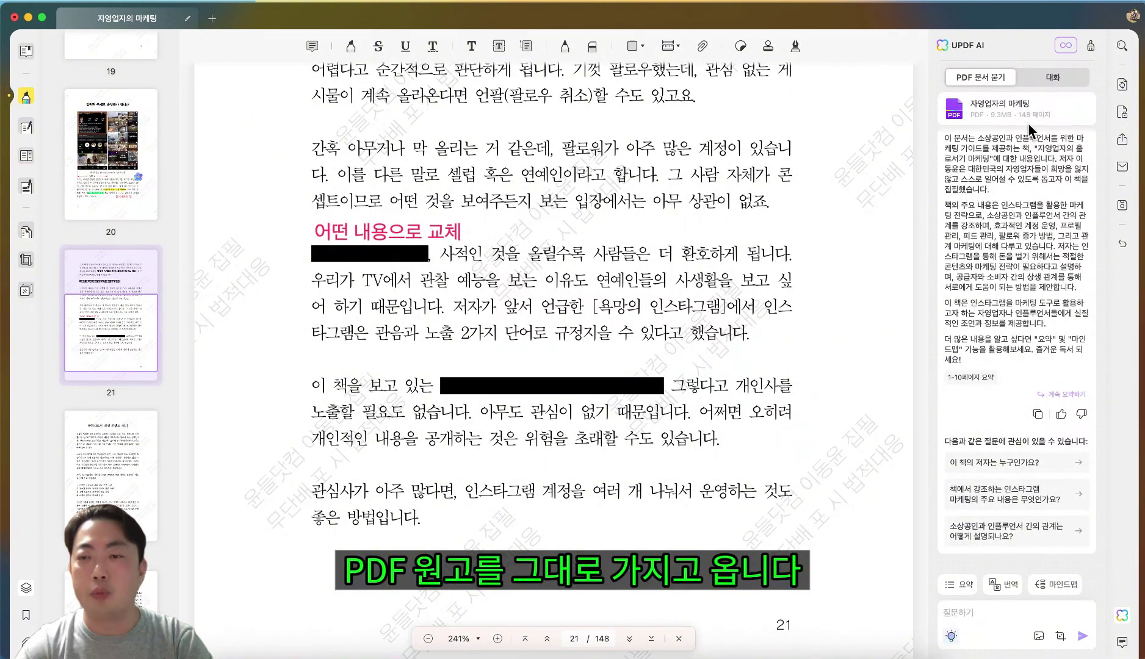
{"action": "scroll", "coordinate": [1031, 130], "scroll_direction": "up", "scroll_amount": 1}
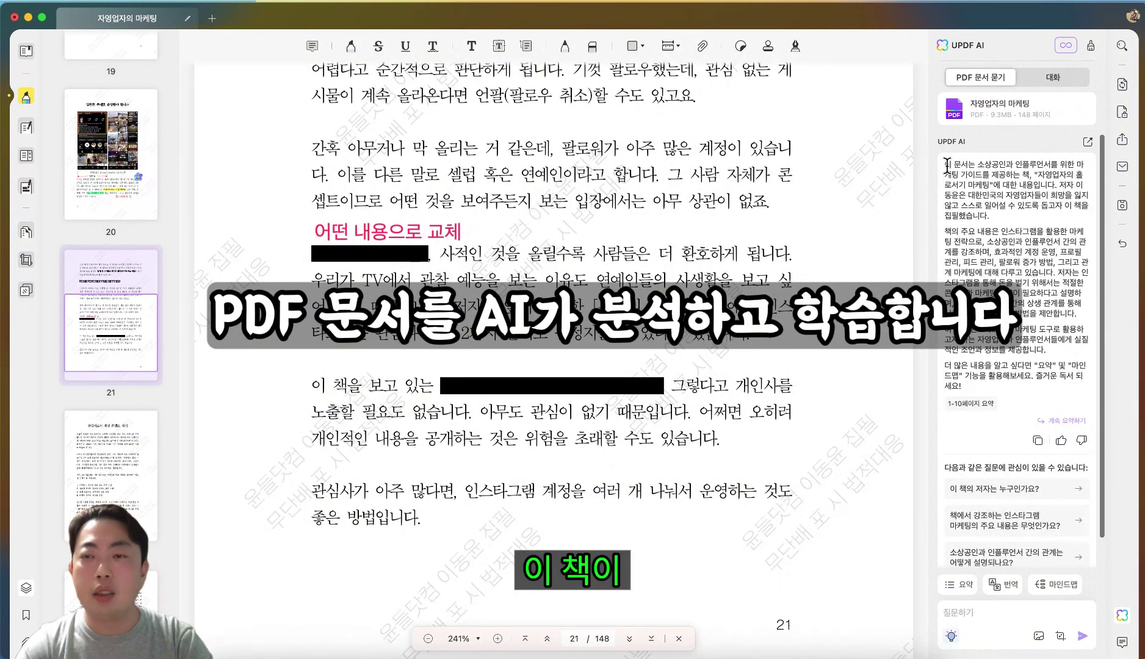
{"action": "left_click_drag", "start_coordinate": [948, 165], "coordinate": [967, 385]}
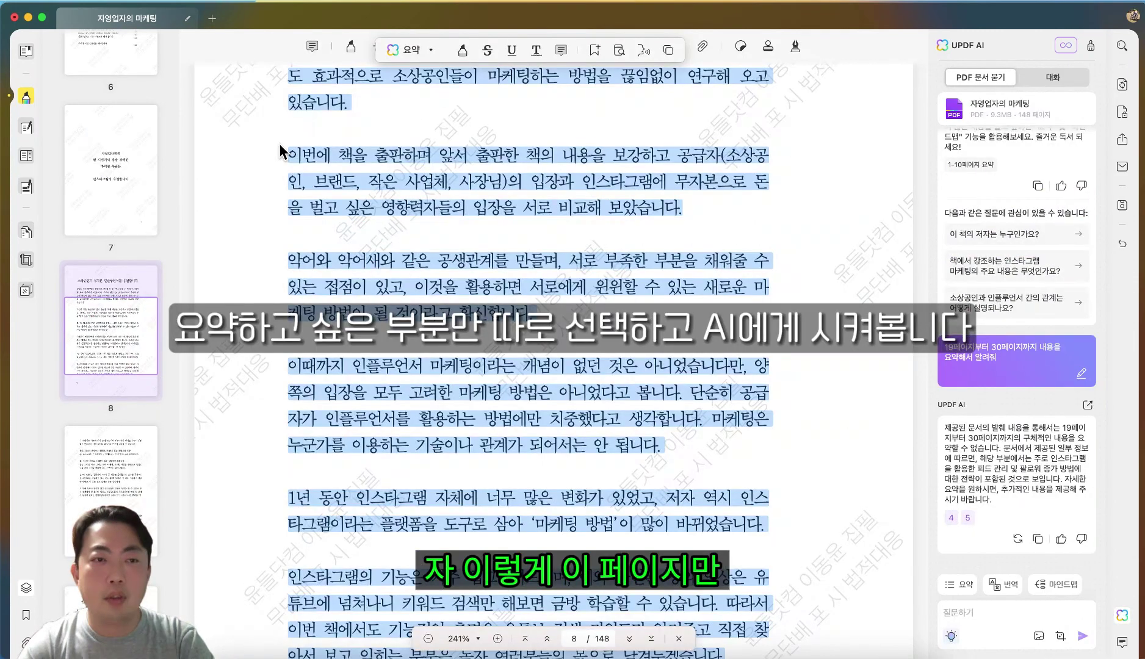
Select all the text on page 8 and have UPDF AI summarize it.
{"action": "key", "text": "super+a"}
{"action": "scroll", "coordinate": [482, 274], "scroll_direction": "down", "scroll_amount": 5}
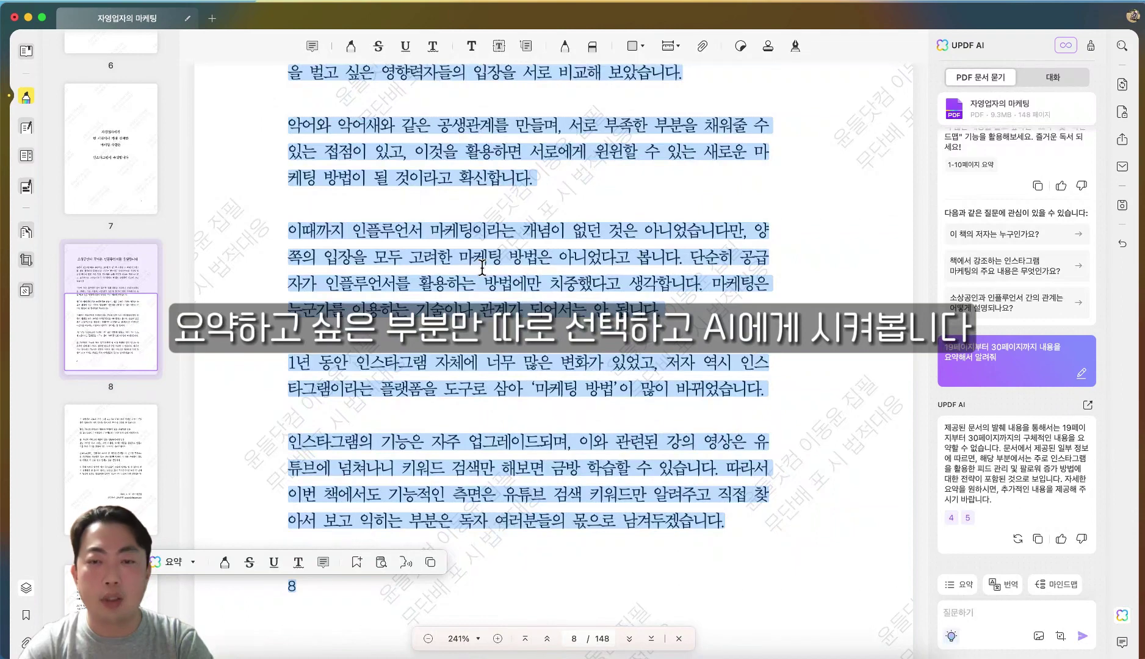
{"action": "right_click", "coordinate": [677, 280]}
{"action": "mouse_move", "coordinate": [709, 291]}
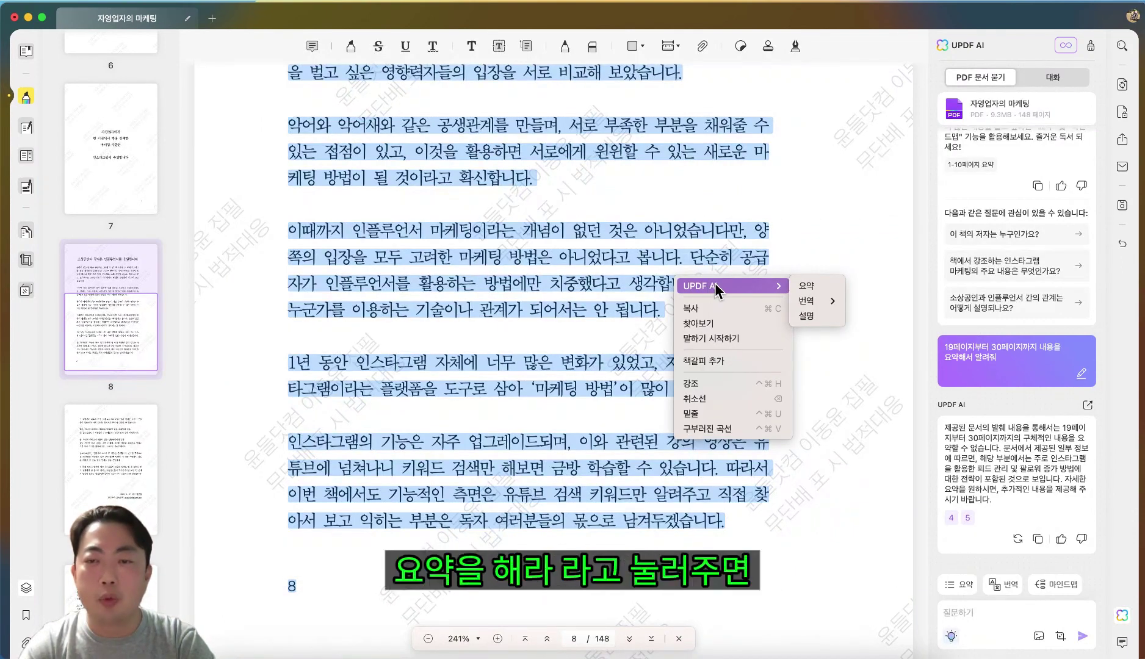
{"action": "left_click", "coordinate": [807, 287]}
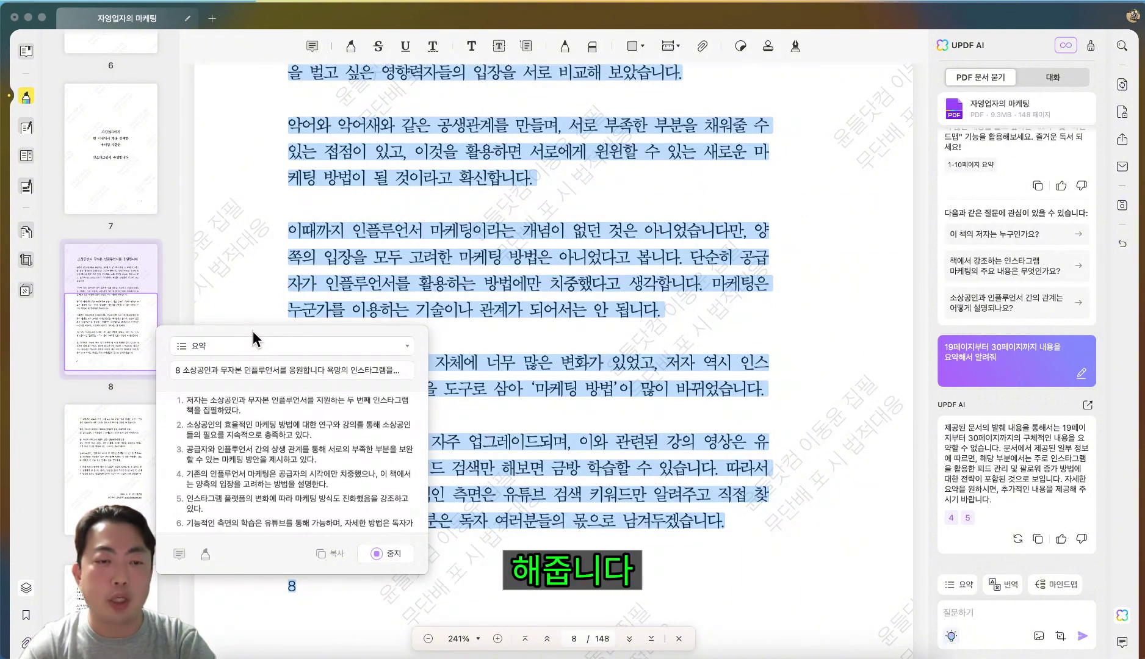
Attach the AI summary to page 8 as a sticky note and move its marker to the end of the last paragraph.
{"action": "left_click", "coordinate": [179, 555]}
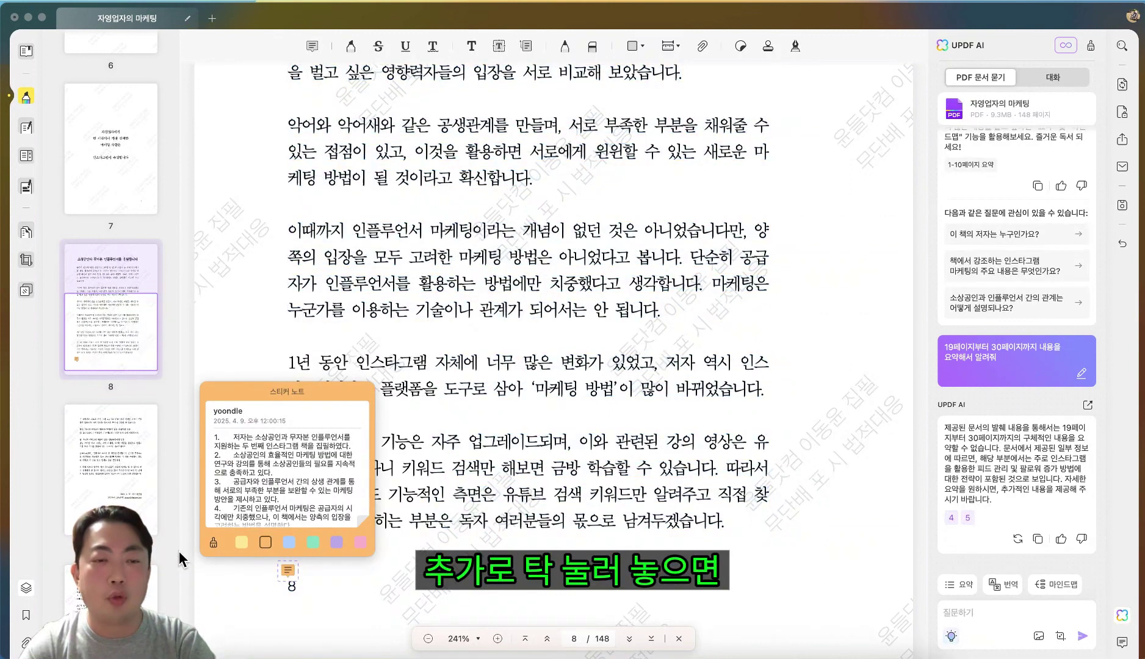
{"action": "left_click", "coordinate": [288, 570]}
{"action": "left_click_drag", "start_coordinate": [289, 570], "coordinate": [639, 487]}
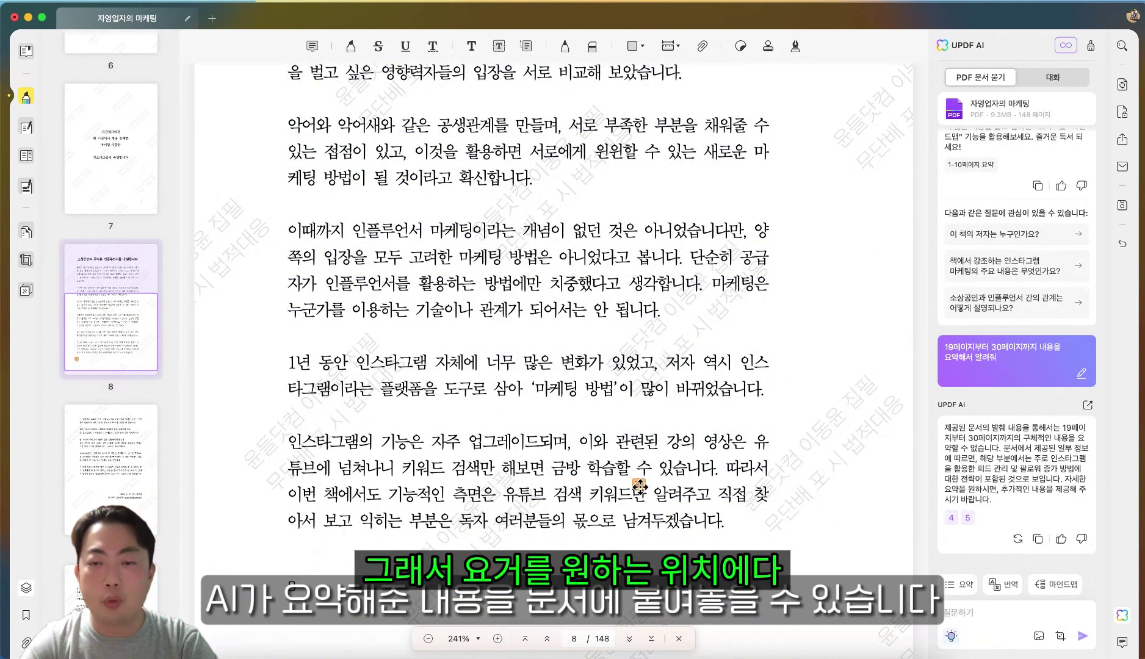
{"action": "left_click_drag", "start_coordinate": [769, 415], "coordinate": [755, 523]}
{"action": "left_click", "coordinate": [808, 451]}
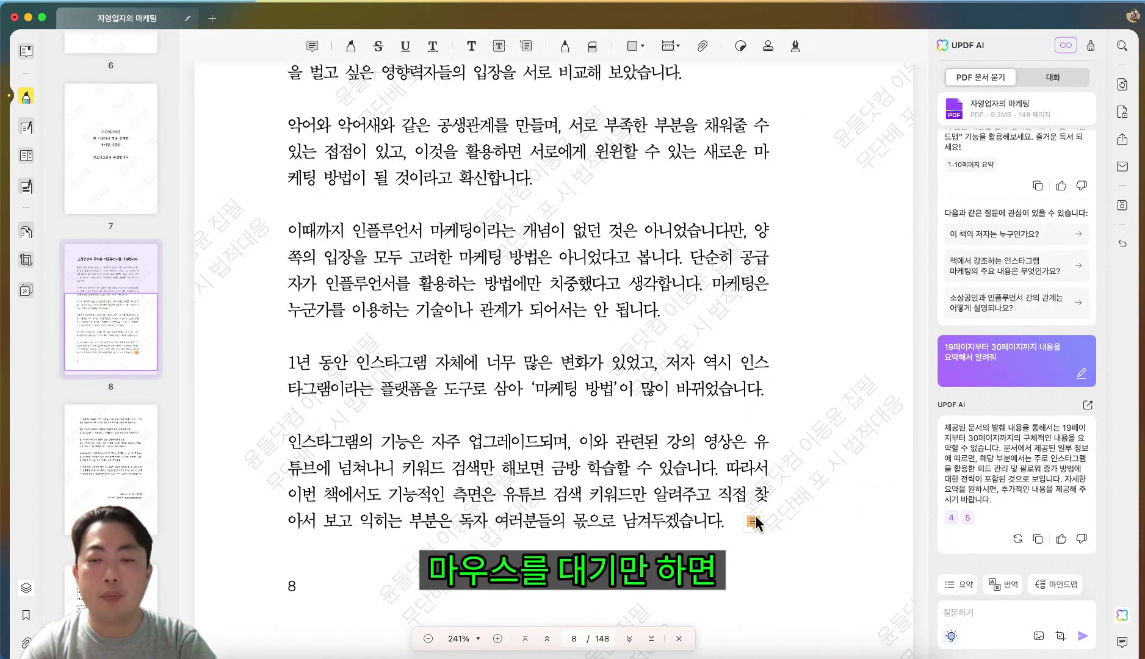
{"action": "mouse_move", "coordinate": [755, 521]}
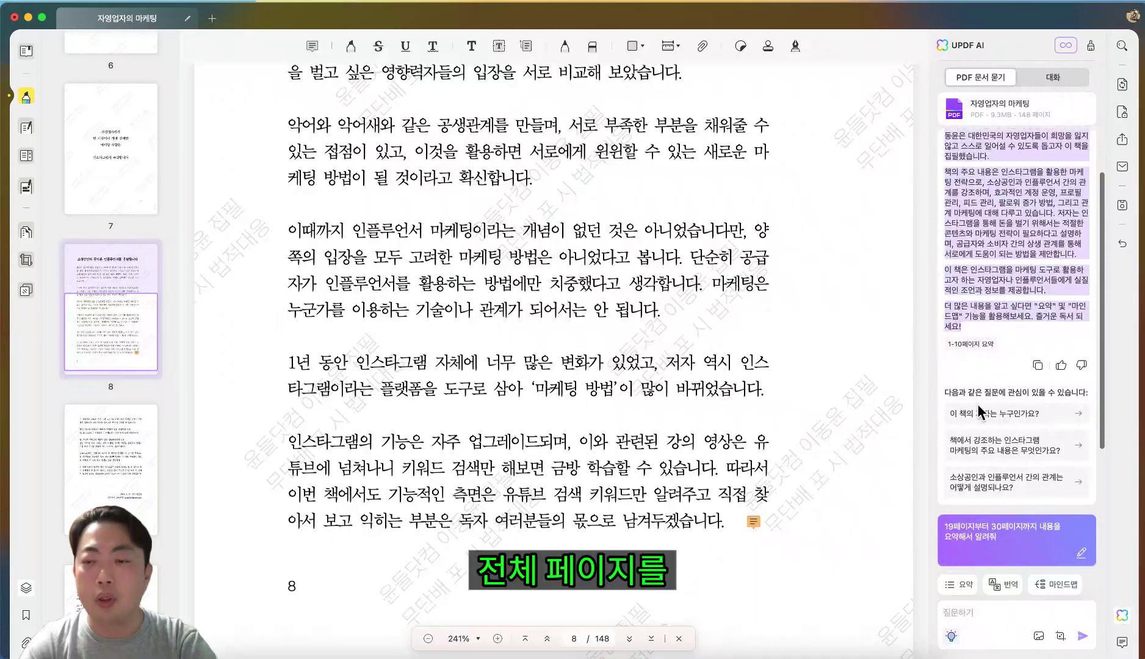
Generate a Korean page-by-page AI summary of pages 1 to 148.
{"action": "scroll", "coordinate": [979, 412], "scroll_direction": "up", "scroll_amount": 3}
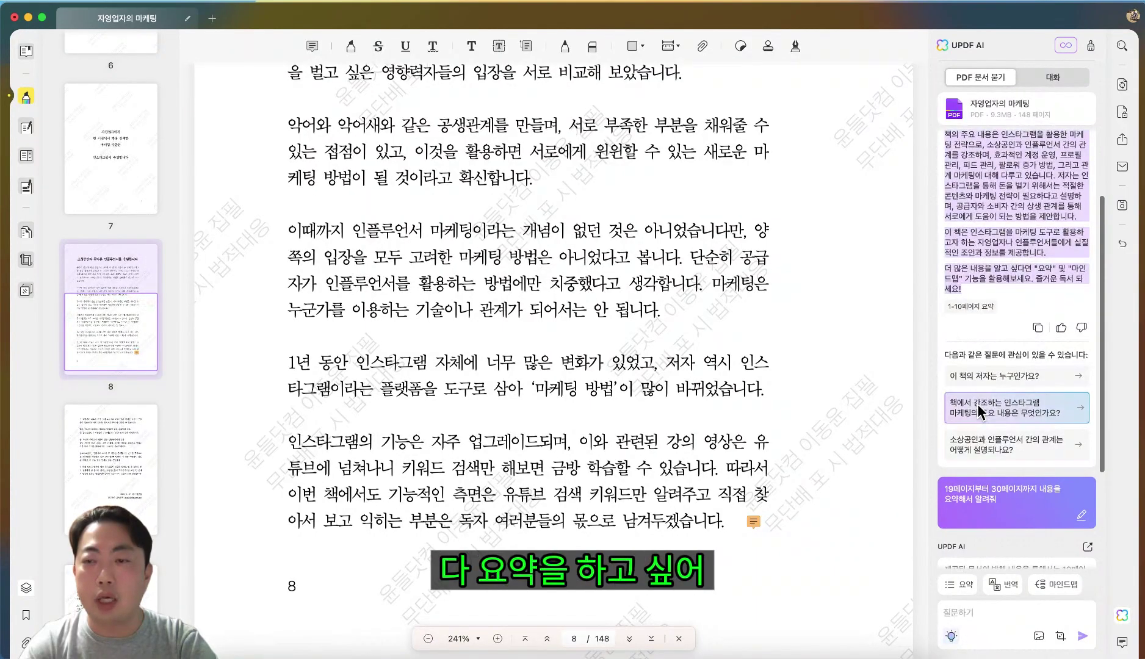
{"action": "scroll", "coordinate": [979, 412], "scroll_direction": "down", "scroll_amount": 3}
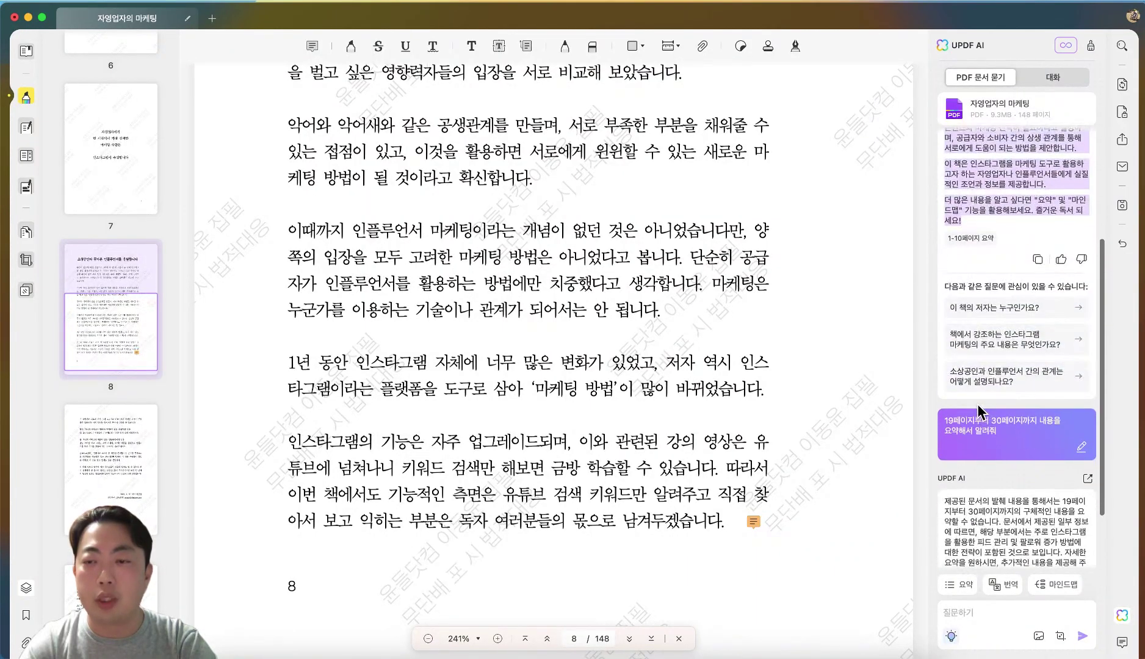
{"action": "left_click", "coordinate": [960, 584]}
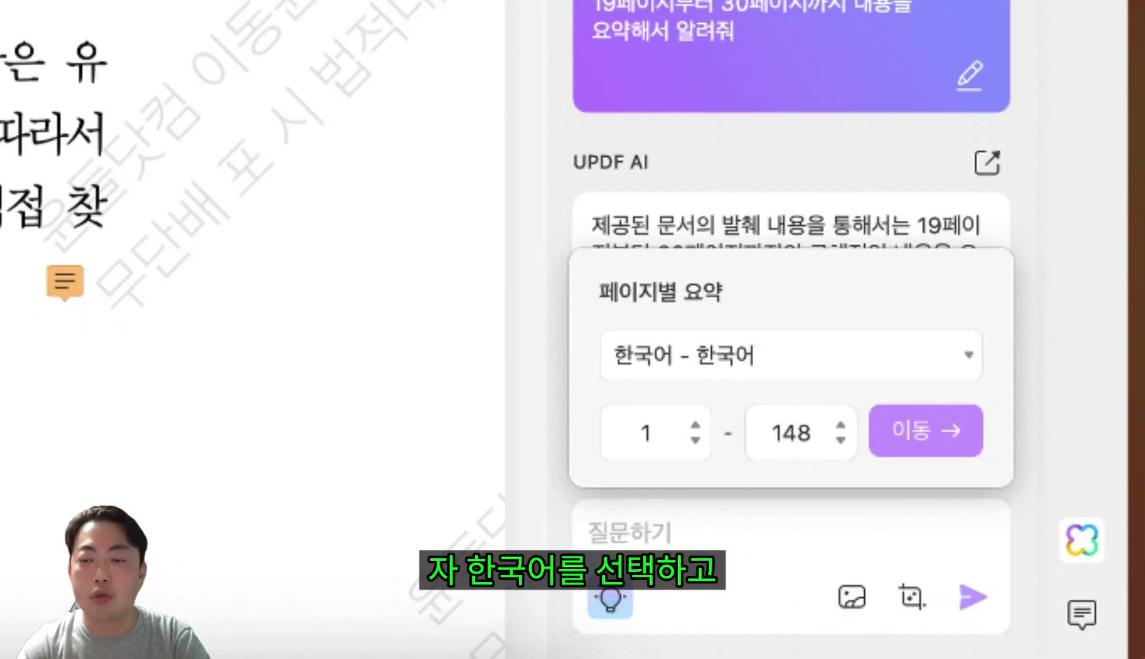
{"action": "left_click", "coordinate": [926, 435]}
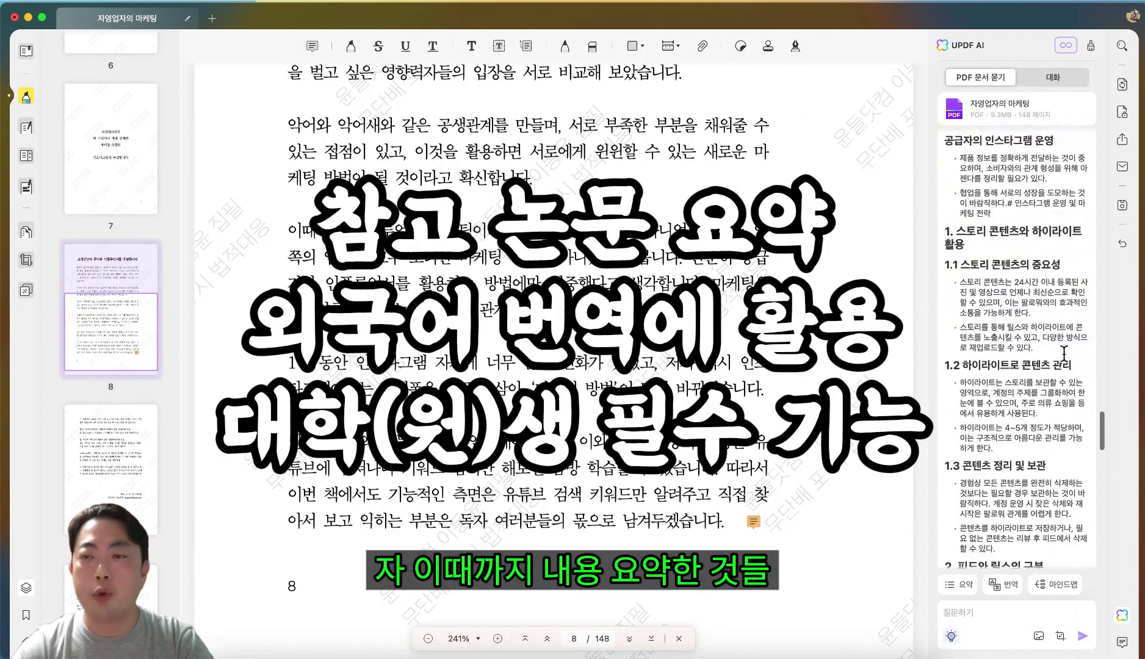
Examine the AI summary of the whole e-book from its start and compare it with the book's pages.
{"action": "scroll", "coordinate": [1064, 353], "scroll_direction": "up", "scroll_amount": 10}
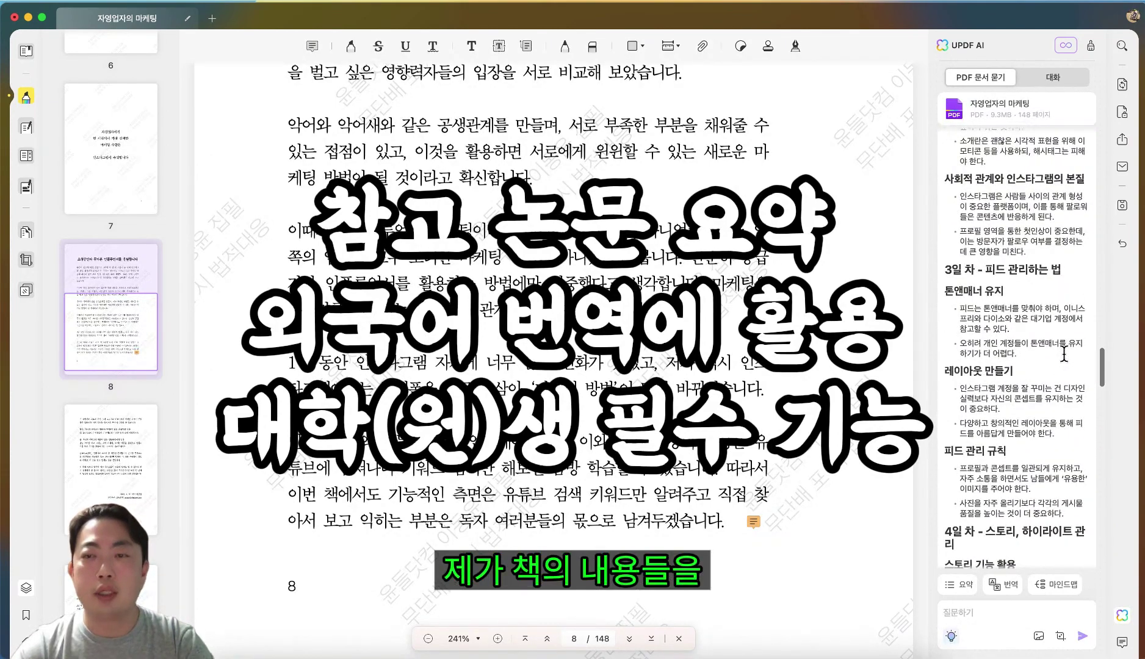
{"action": "scroll", "coordinate": [1064, 353], "scroll_direction": "up", "scroll_amount": 15}
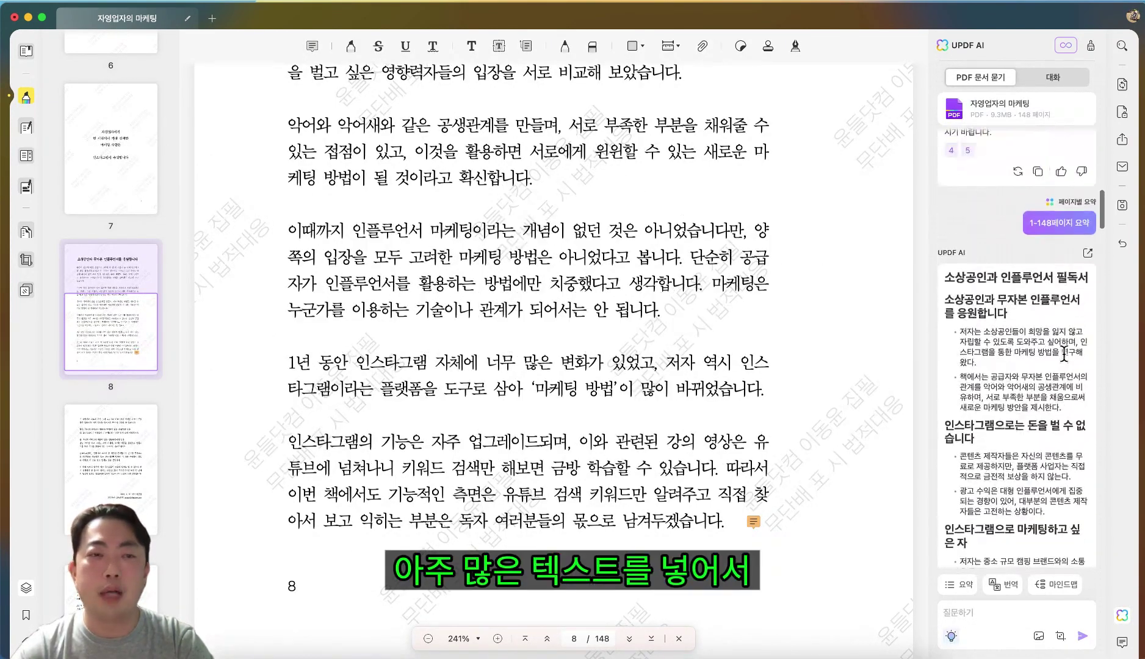
{"action": "scroll", "coordinate": [1064, 354], "scroll_direction": "up", "scroll_amount": 1}
{"action": "scroll", "coordinate": [403, 183], "scroll_direction": "down", "scroll_amount": 20}
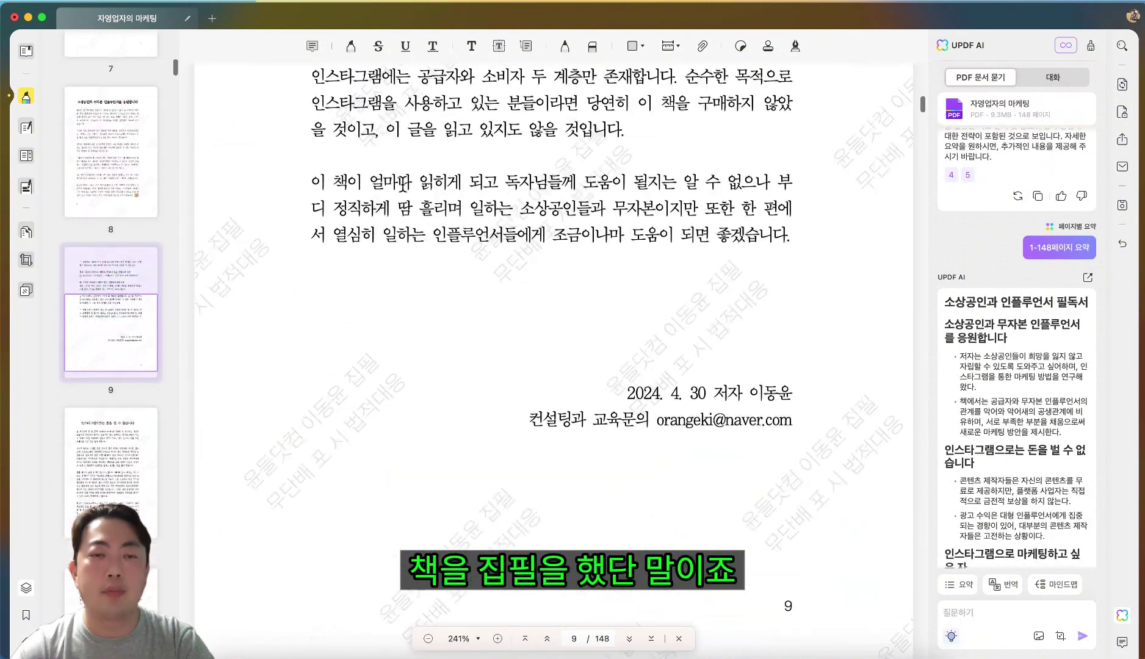
{"action": "scroll", "coordinate": [403, 189], "scroll_direction": "down", "scroll_amount": 15}
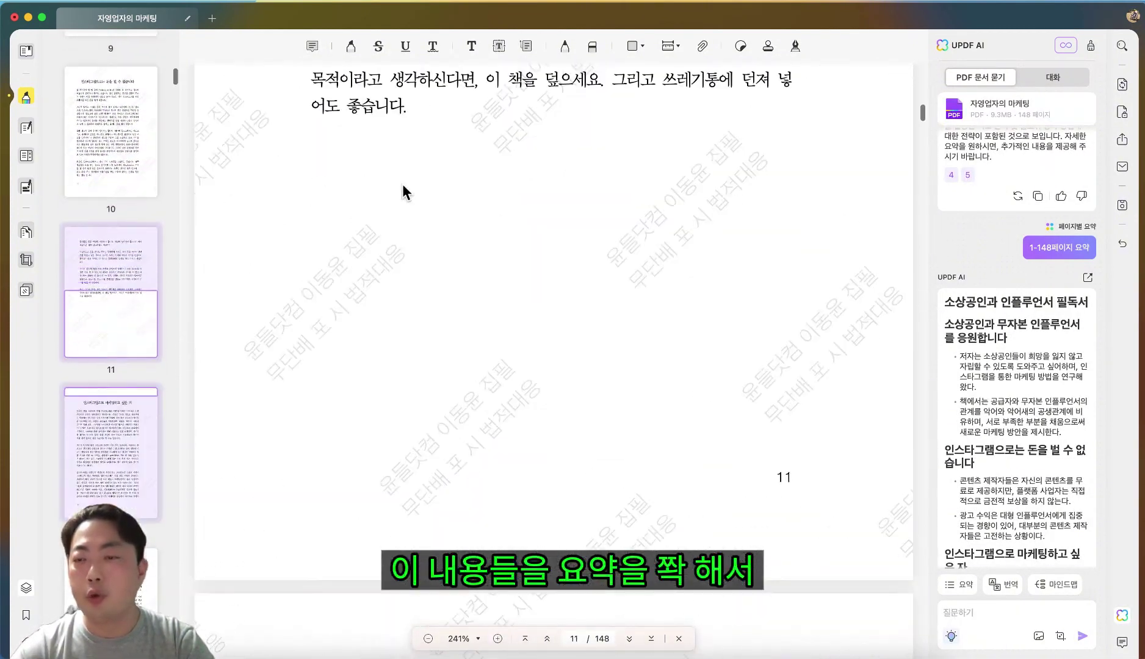
{"action": "scroll", "coordinate": [980, 371], "scroll_direction": "down", "scroll_amount": 8}
{"action": "scroll", "coordinate": [980, 370], "scroll_direction": "down", "scroll_amount": 8}
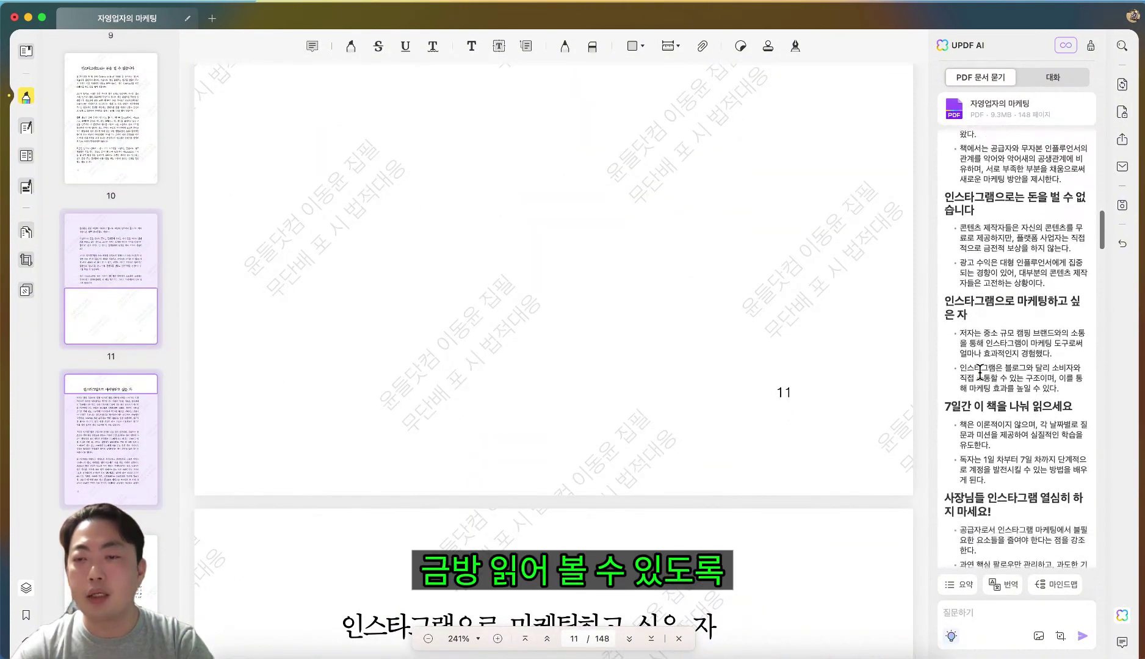
{"action": "scroll", "coordinate": [979, 371], "scroll_direction": "down", "scroll_amount": 10}
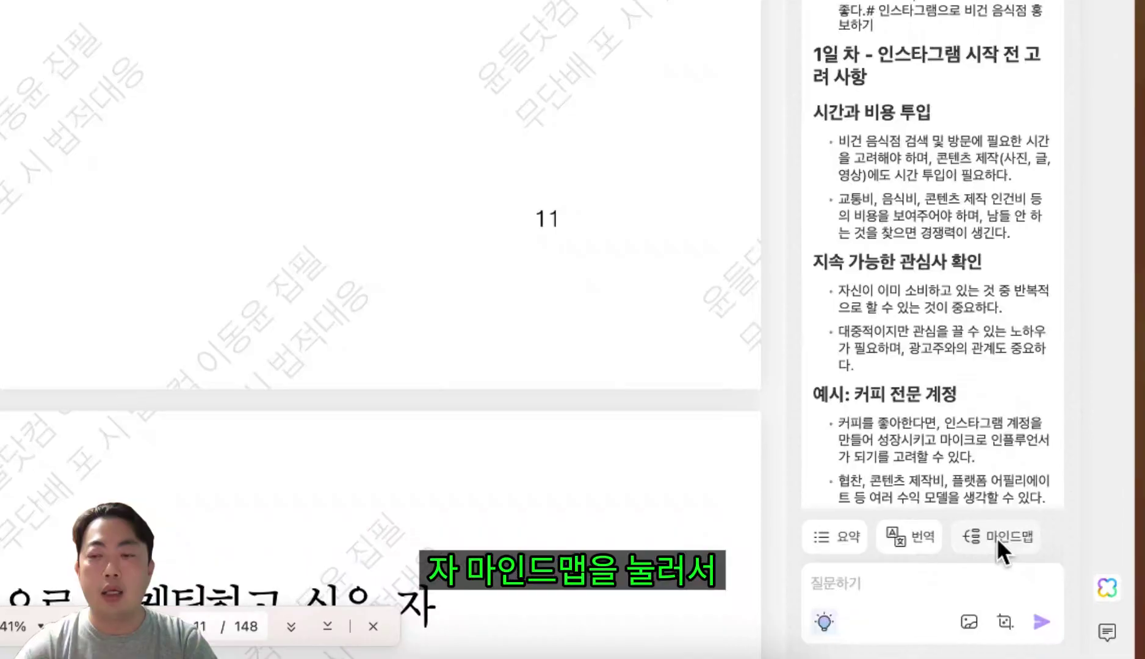
Generate a Korean AI mind map of pages 1 to 20.
{"action": "left_click", "coordinate": [1056, 586]}
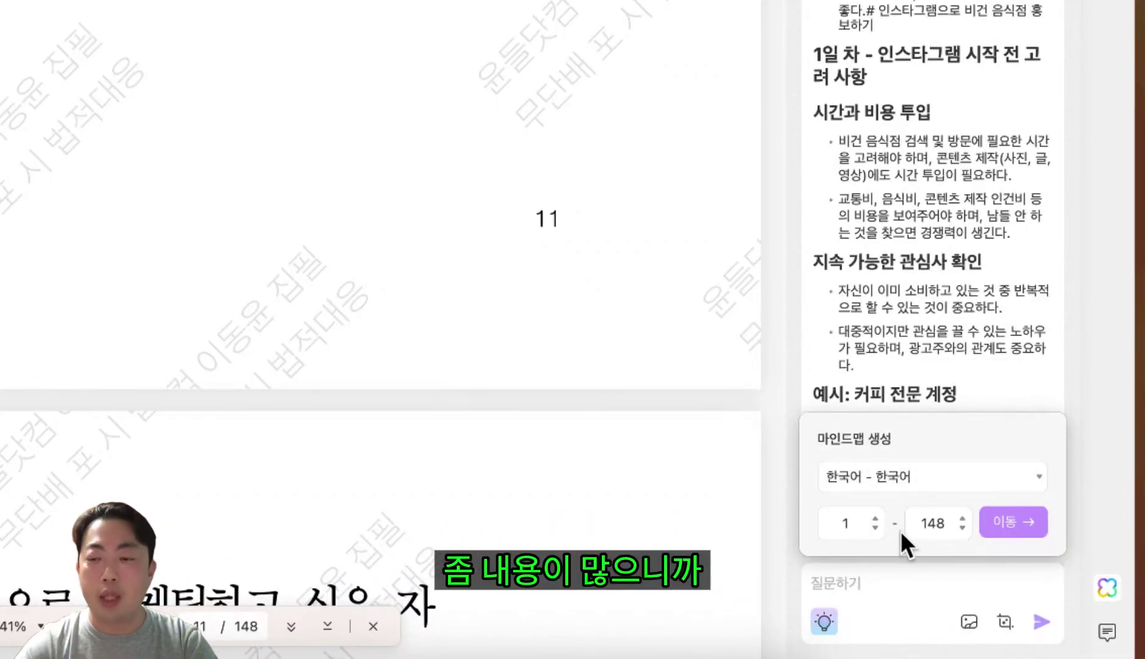
{"action": "left_click_drag", "start_coordinate": [915, 524], "coordinate": [959, 518]}
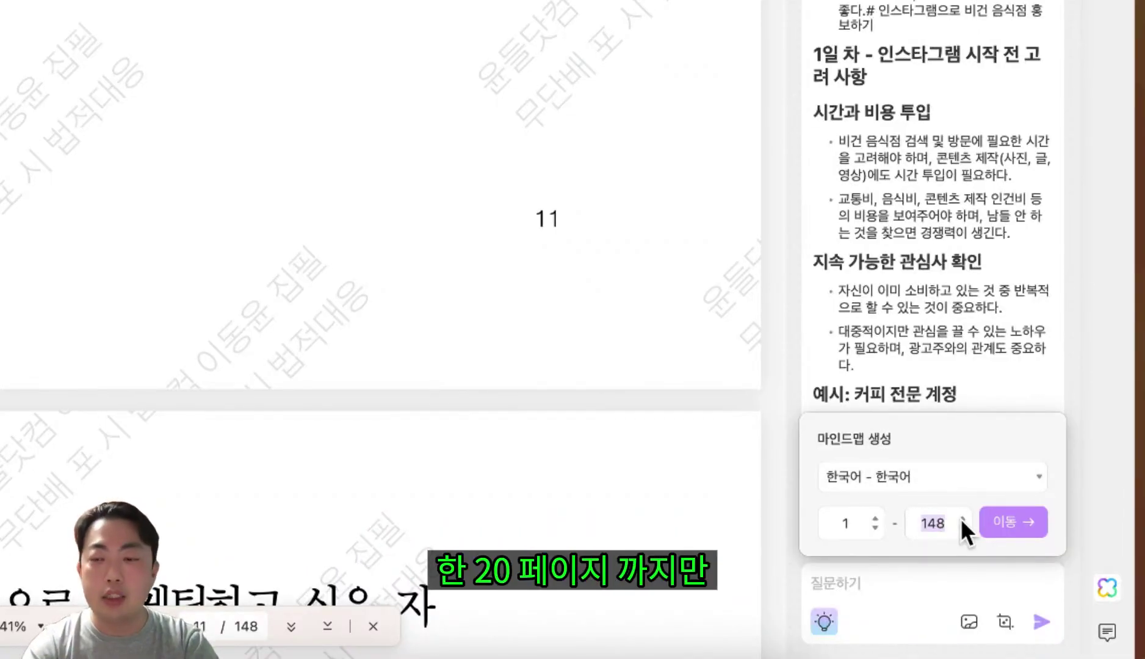
{"action": "type", "text": "20"}
{"action": "left_click", "coordinate": [1015, 520]}
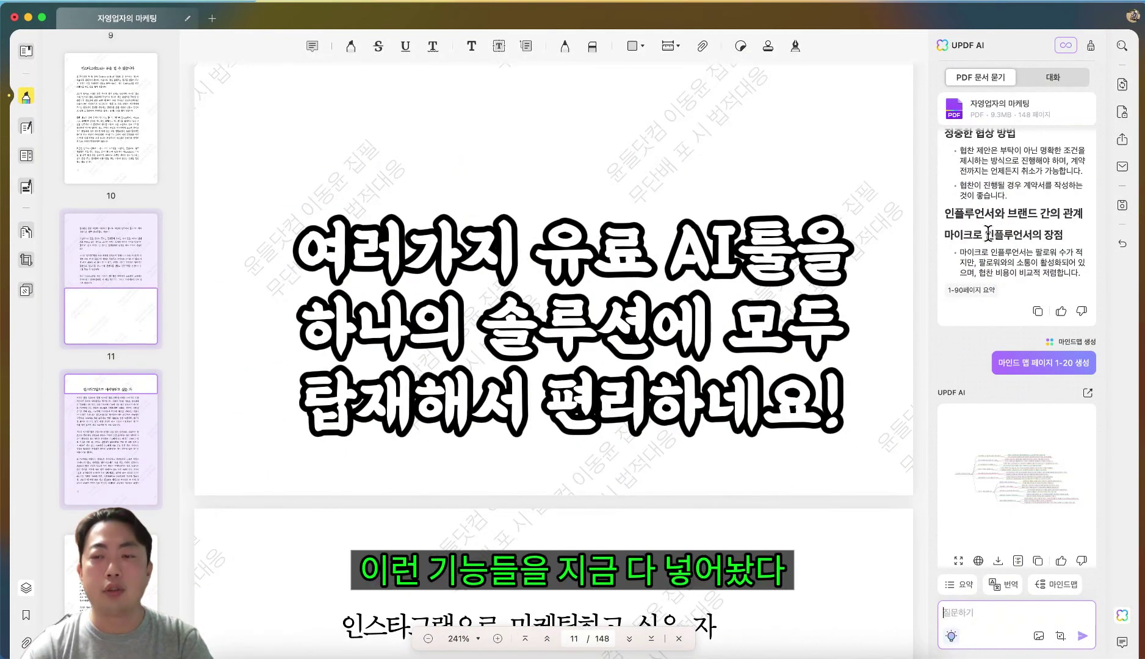
{"action": "scroll", "coordinate": [987, 234], "scroll_direction": "up", "scroll_amount": 8}
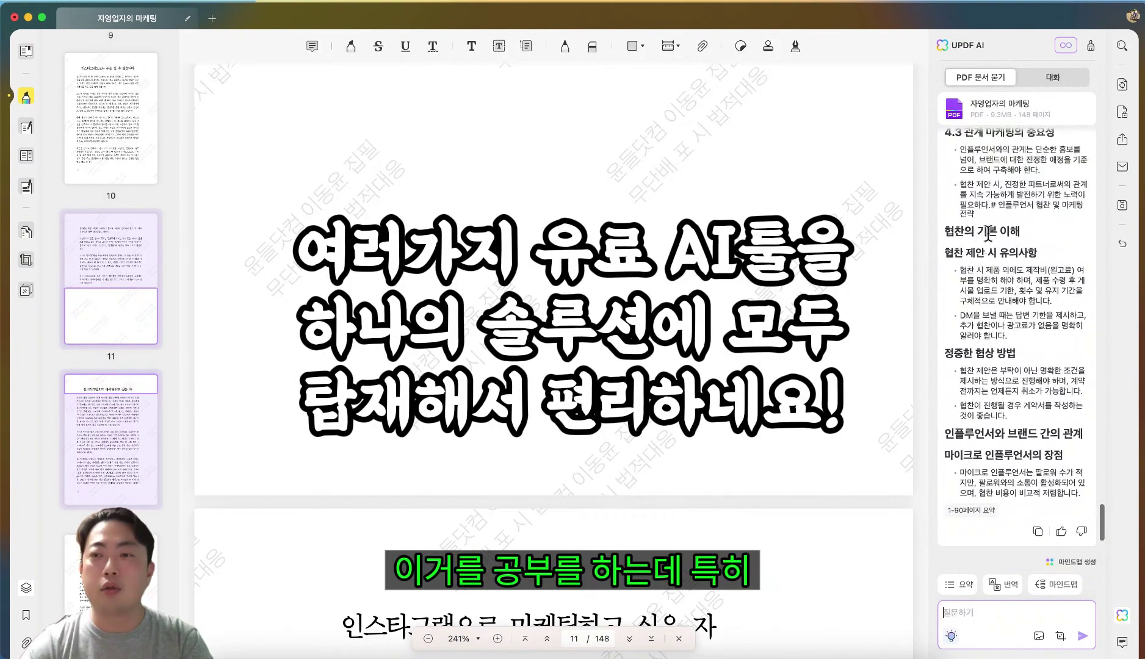
{"action": "scroll", "coordinate": [988, 234], "scroll_direction": "up", "scroll_amount": 5}
{"action": "scroll", "coordinate": [988, 232], "scroll_direction": "down", "scroll_amount": 10}
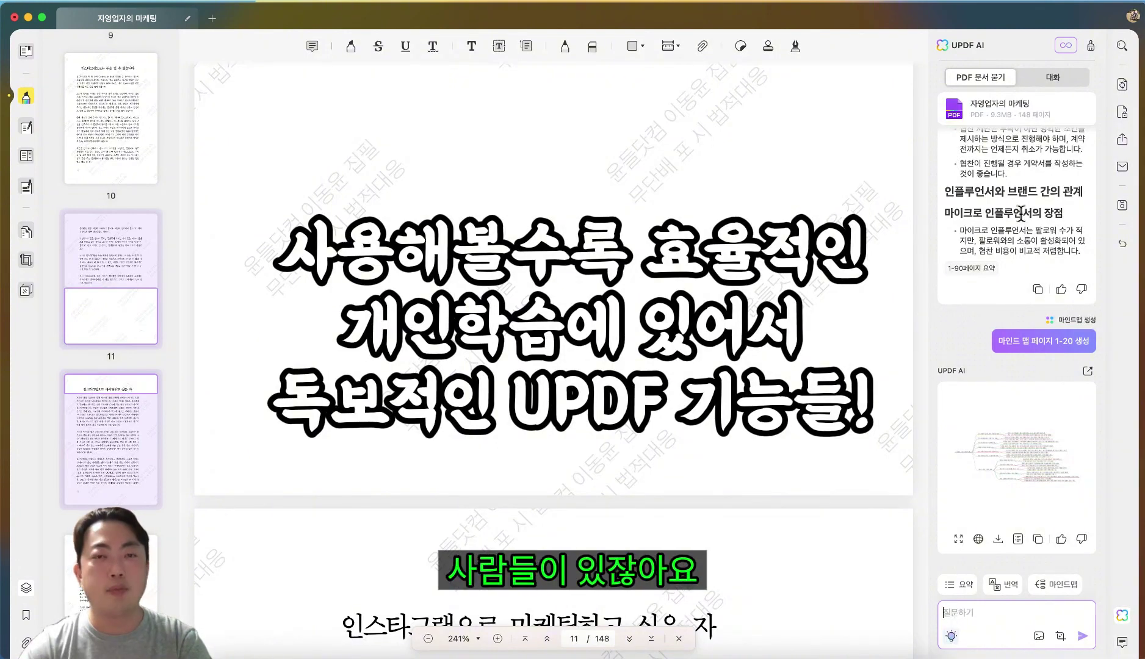
{"action": "scroll", "coordinate": [1021, 214], "scroll_direction": "up", "scroll_amount": 10}
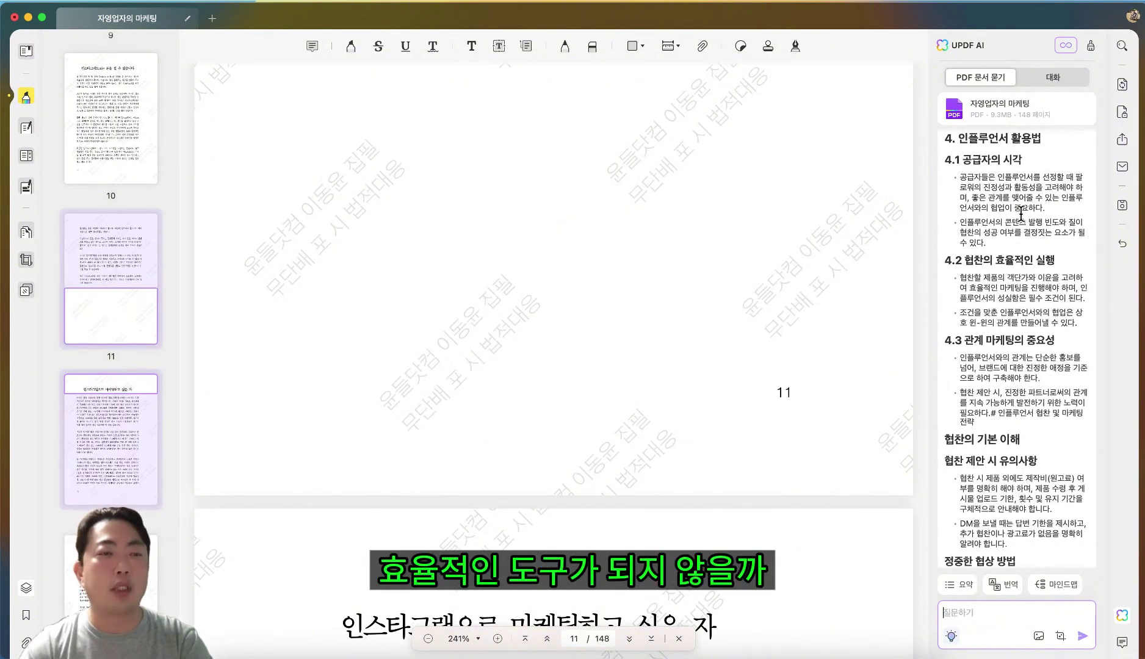
Switch to the browser, launch UPDF AI Online from the UPDF website and open the file 자영업자의 마케팅.pdf.
{"action": "left_click", "coordinate": [126, 252]}
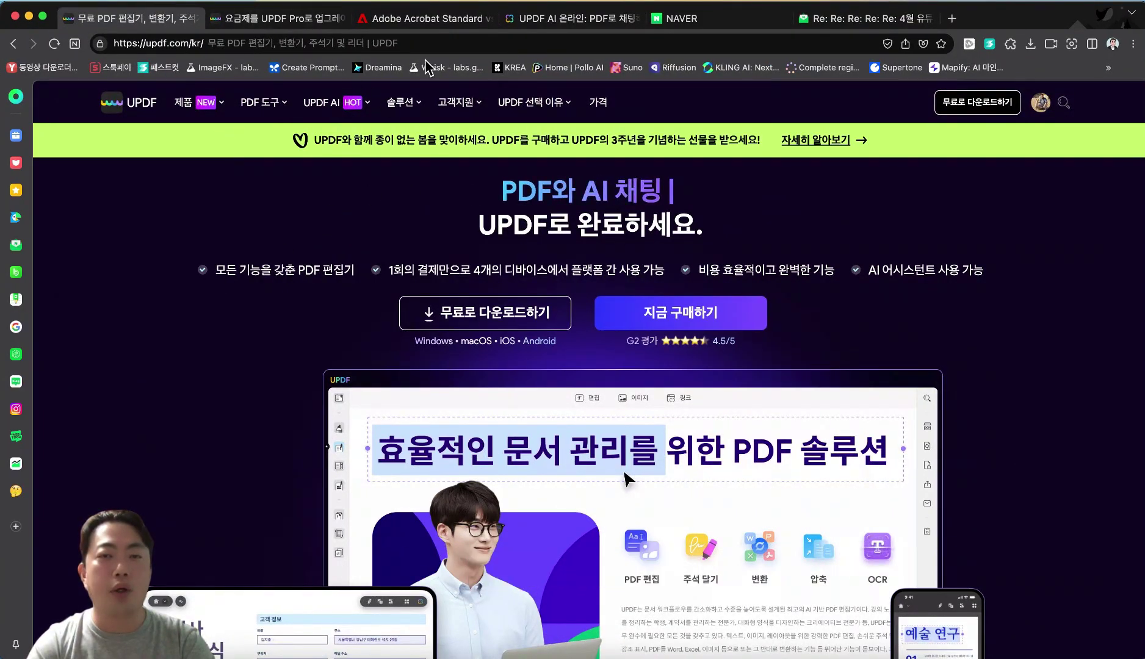
{"action": "left_click", "coordinate": [549, 19]}
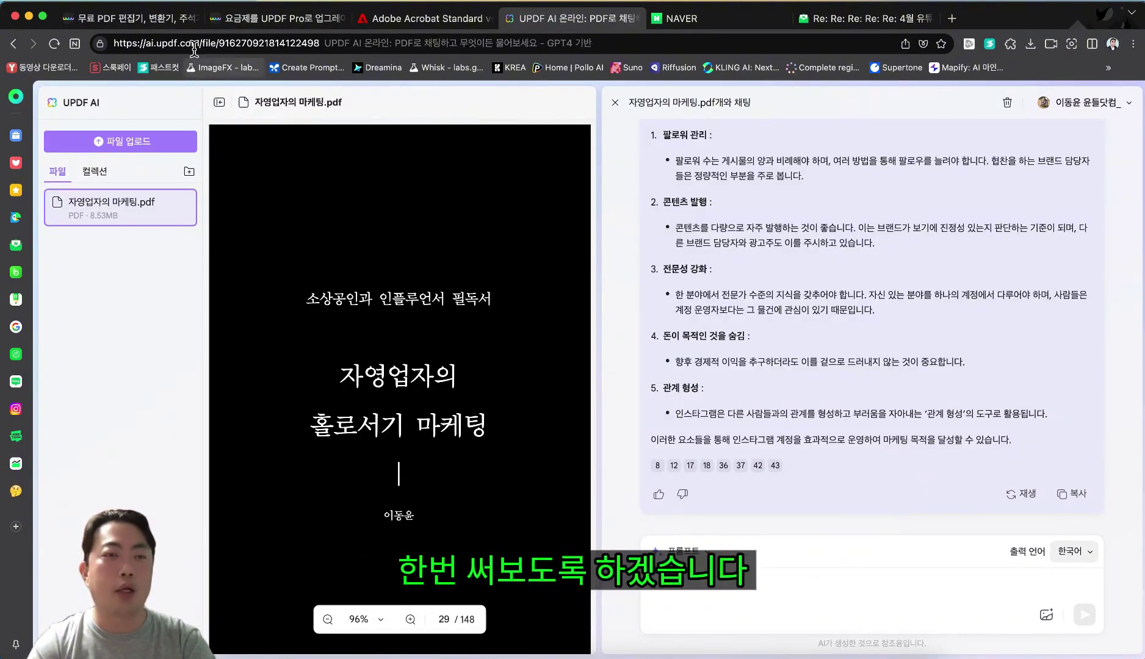
{"action": "left_click", "coordinate": [131, 19]}
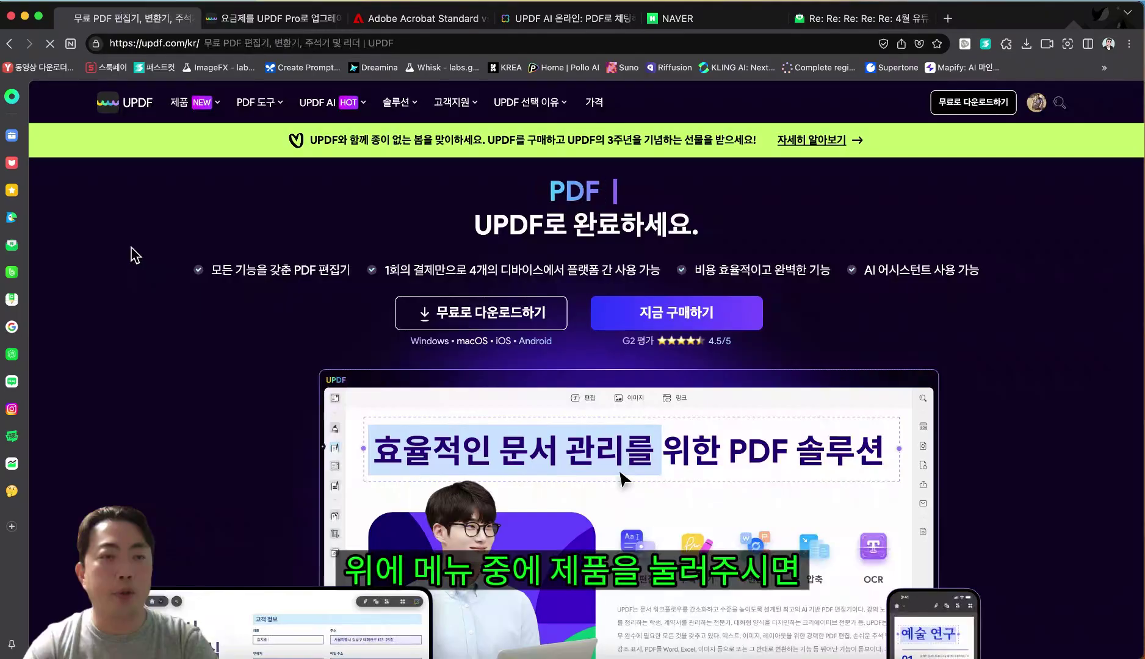
{"action": "left_click", "coordinate": [201, 104]}
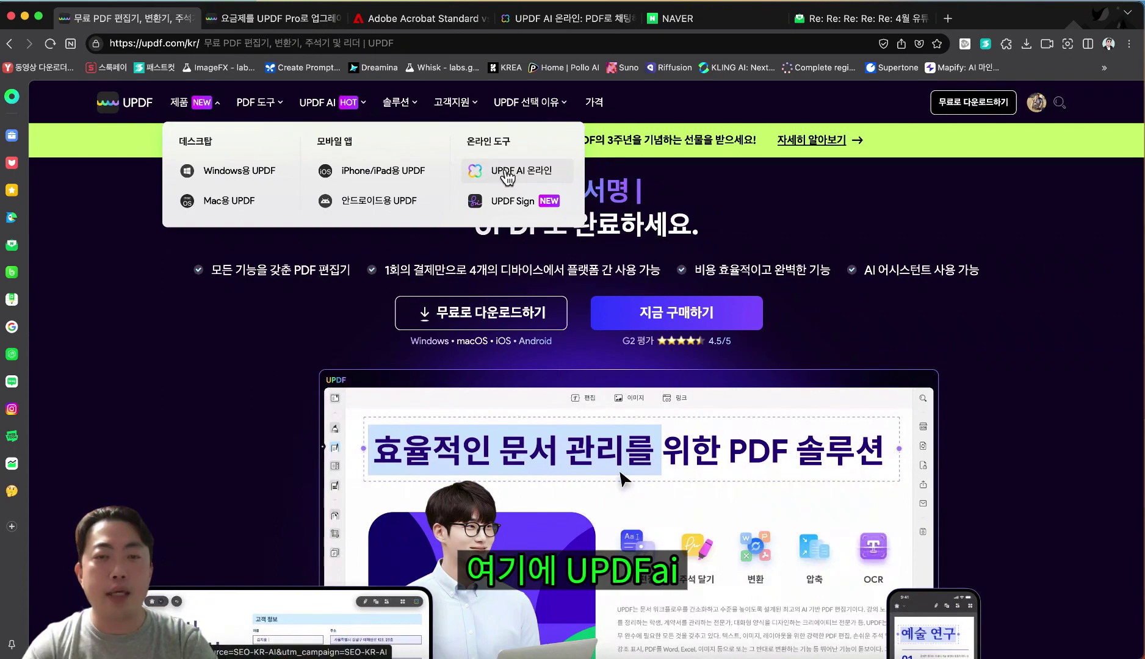
{"action": "left_click", "coordinate": [529, 166]}
{"action": "left_click", "coordinate": [124, 251]}
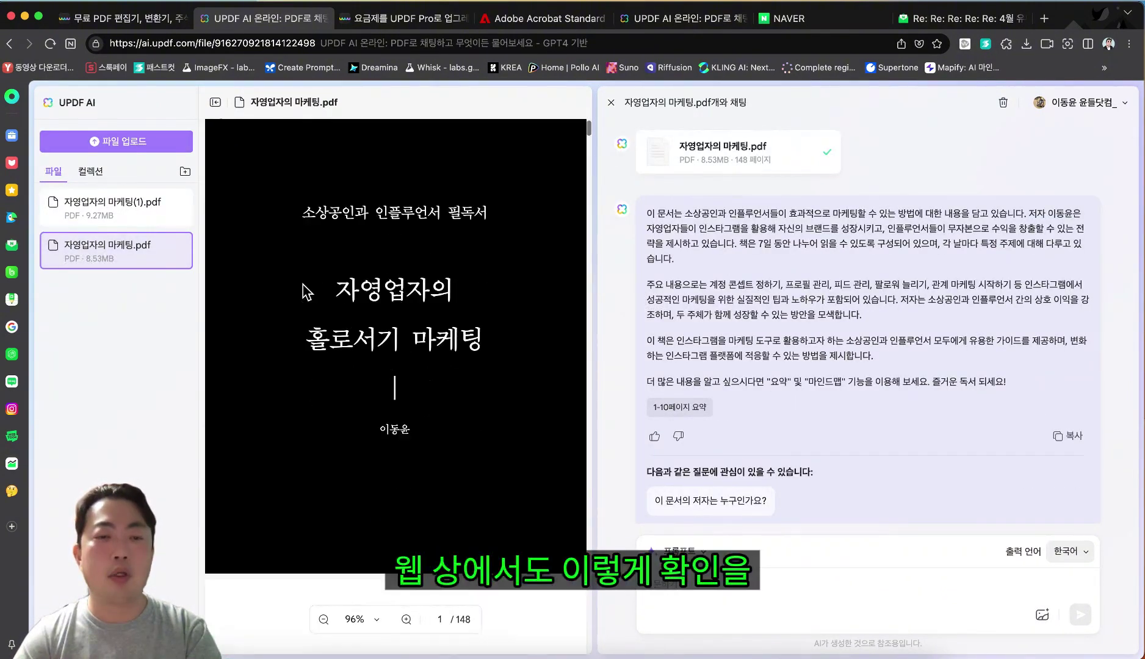
Examine the PDF preview and the AI's introductory summary of 자영업자의 마케팅.pdf in the web chat.
{"action": "scroll", "coordinate": [303, 292], "scroll_direction": "down", "scroll_amount": 10}
{"action": "scroll", "coordinate": [304, 292], "scroll_direction": "up", "scroll_amount": 10}
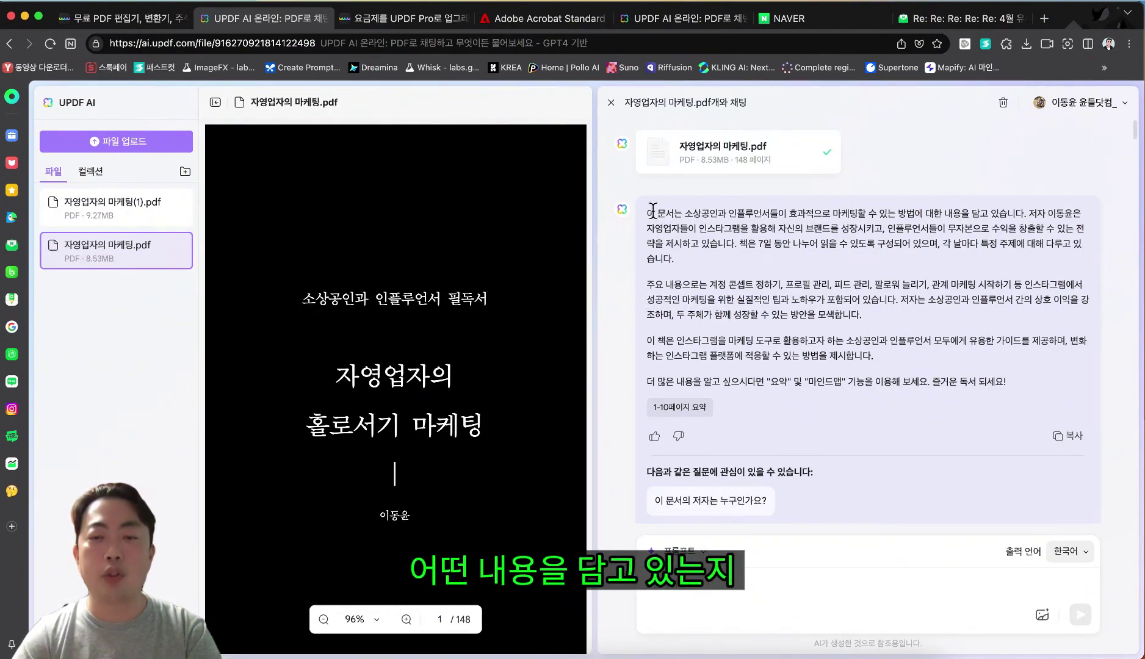
{"action": "left_click_drag", "start_coordinate": [654, 213], "coordinate": [1060, 395]}
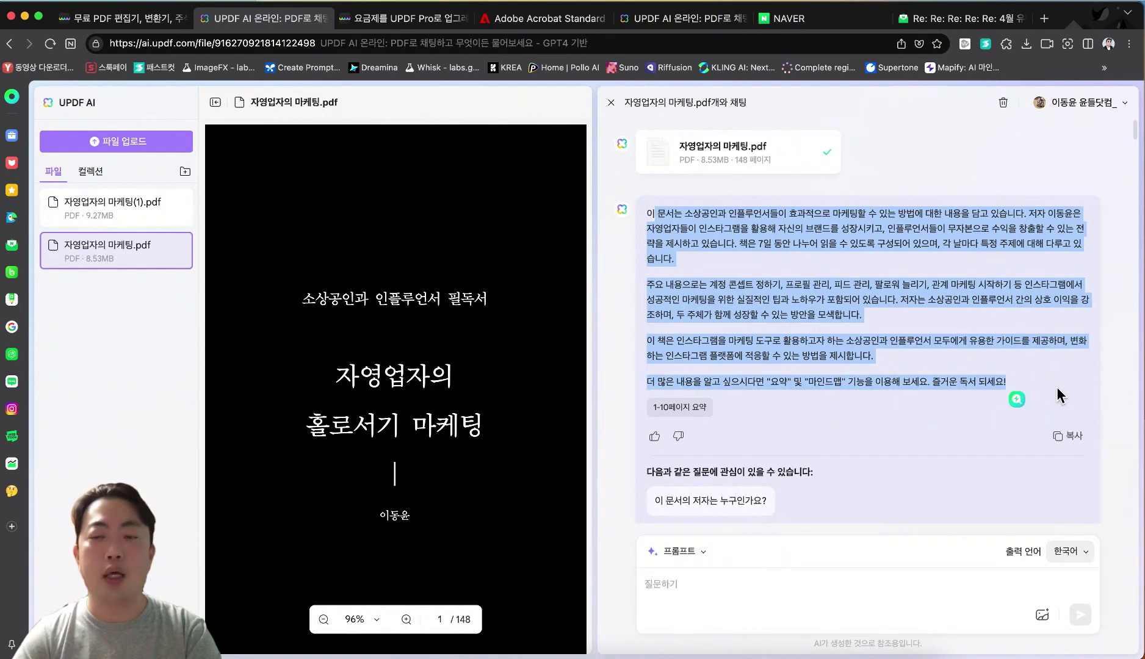
{"action": "left_click", "coordinate": [942, 386]}
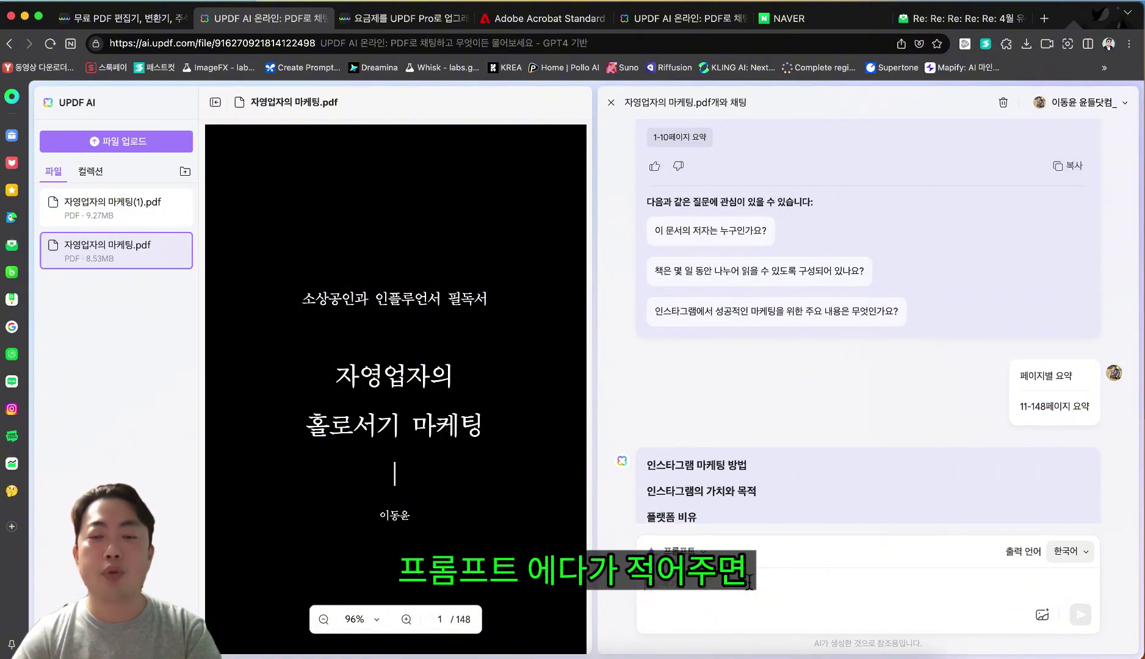
Examine the AI's page-by-page summary of pages 11 to 148 in the web chat.
{"action": "scroll", "coordinate": [867, 324], "scroll_direction": "down", "scroll_amount": 6}
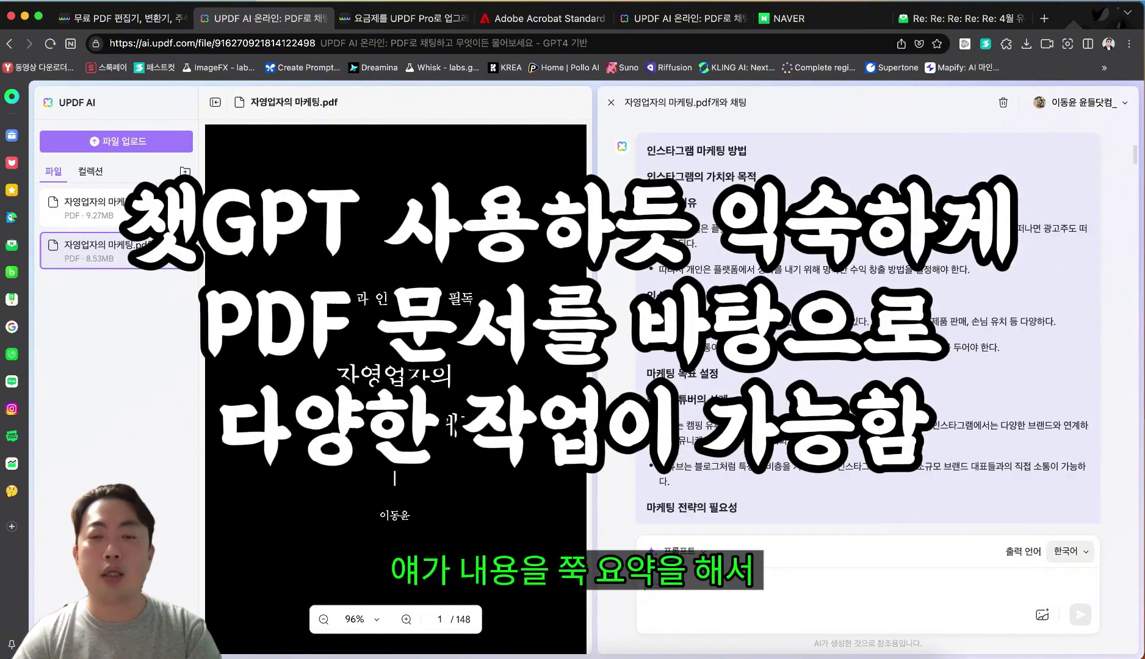
{"action": "scroll", "coordinate": [867, 324], "scroll_direction": "down", "scroll_amount": 10}
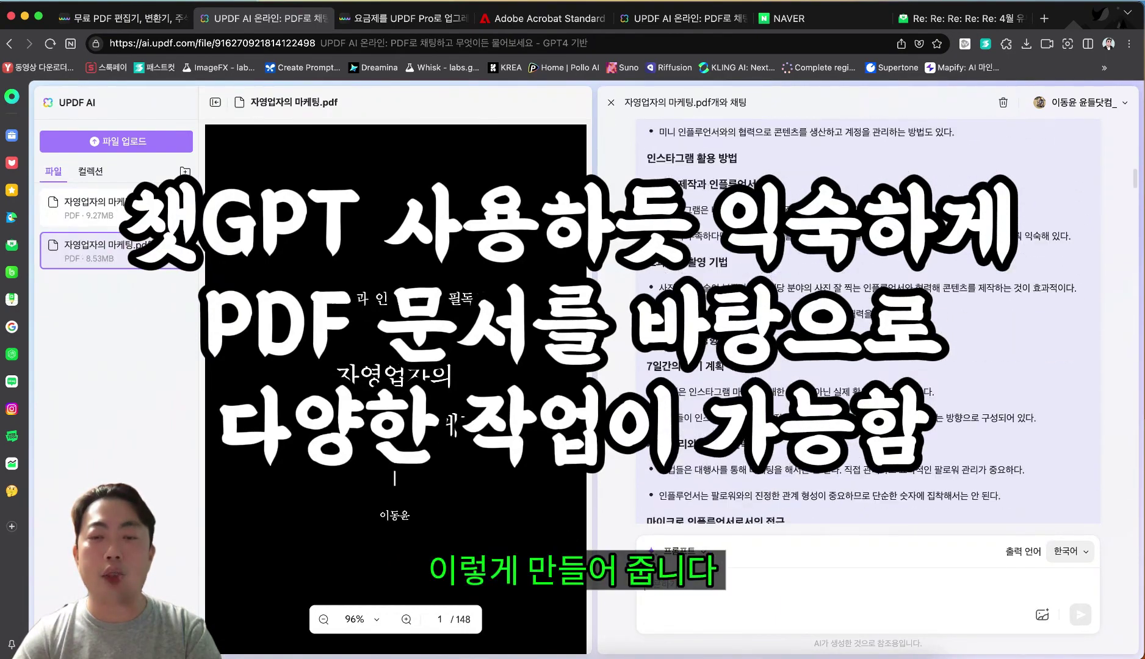
{"action": "scroll", "coordinate": [747, 396], "scroll_direction": "down", "scroll_amount": 10}
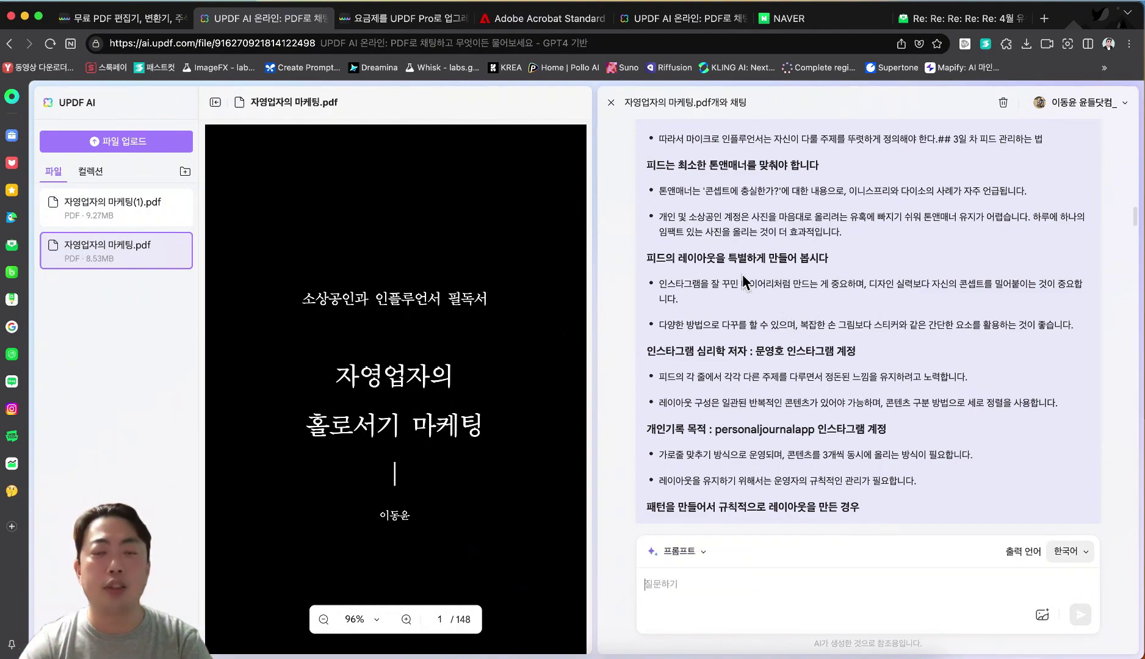
{"action": "scroll", "coordinate": [742, 273], "scroll_direction": "down", "scroll_amount": 3}
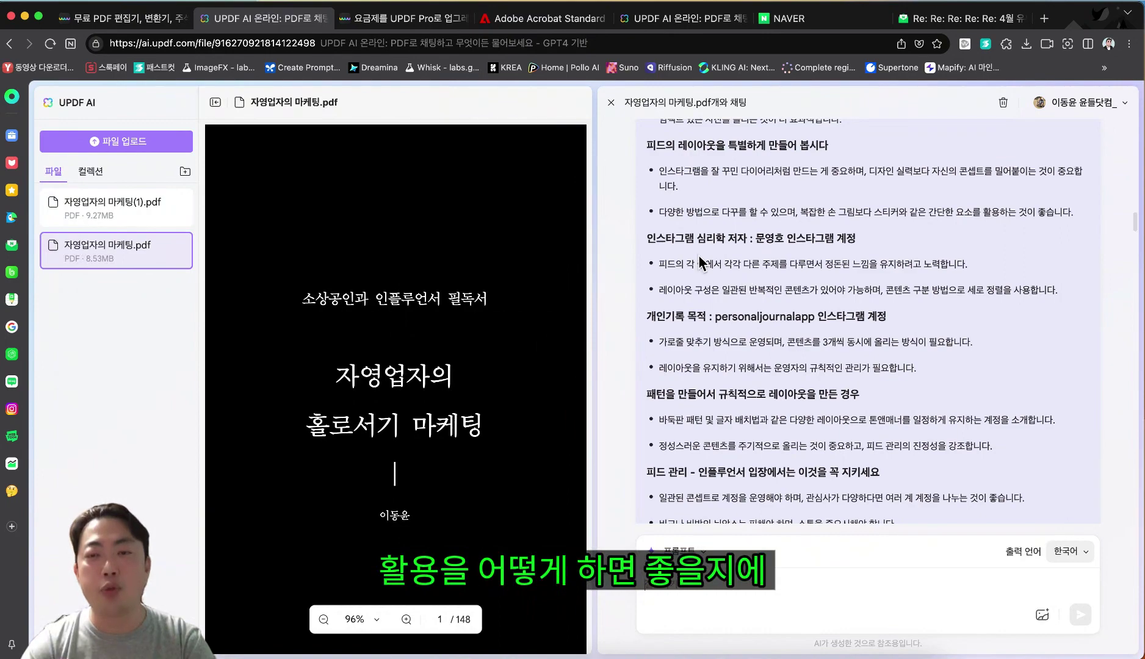
{"action": "scroll", "coordinate": [699, 253], "scroll_direction": "down", "scroll_amount": 5}
{"action": "scroll", "coordinate": [699, 254], "scroll_direction": "down", "scroll_amount": 9}
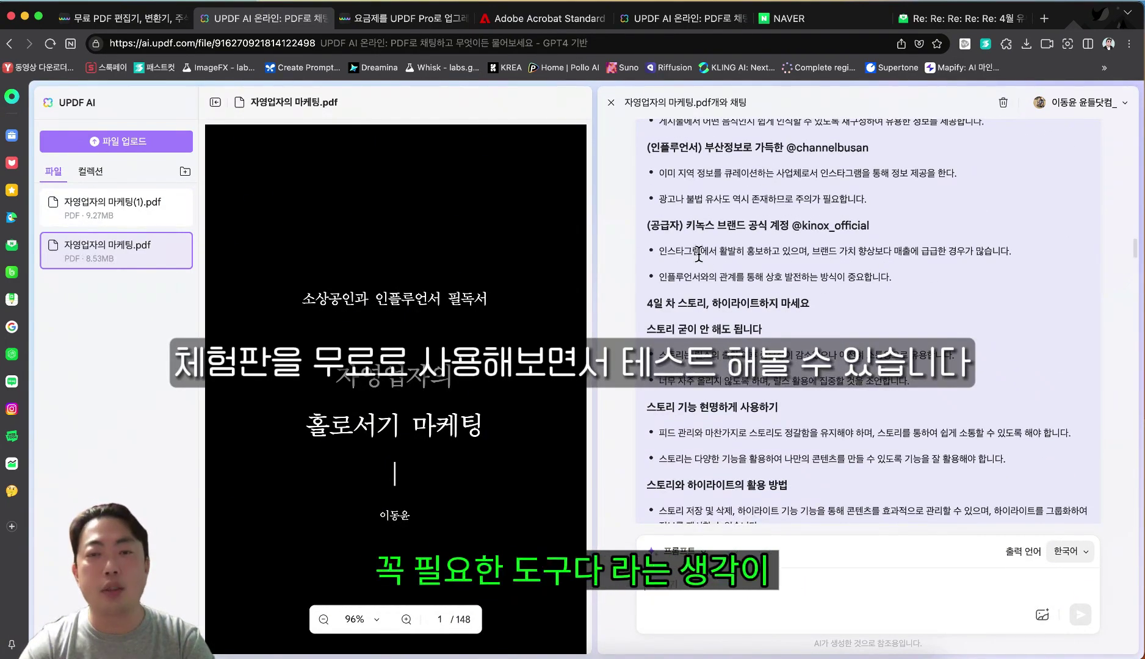
{"action": "scroll", "coordinate": [699, 253], "scroll_direction": "down", "scroll_amount": 11}
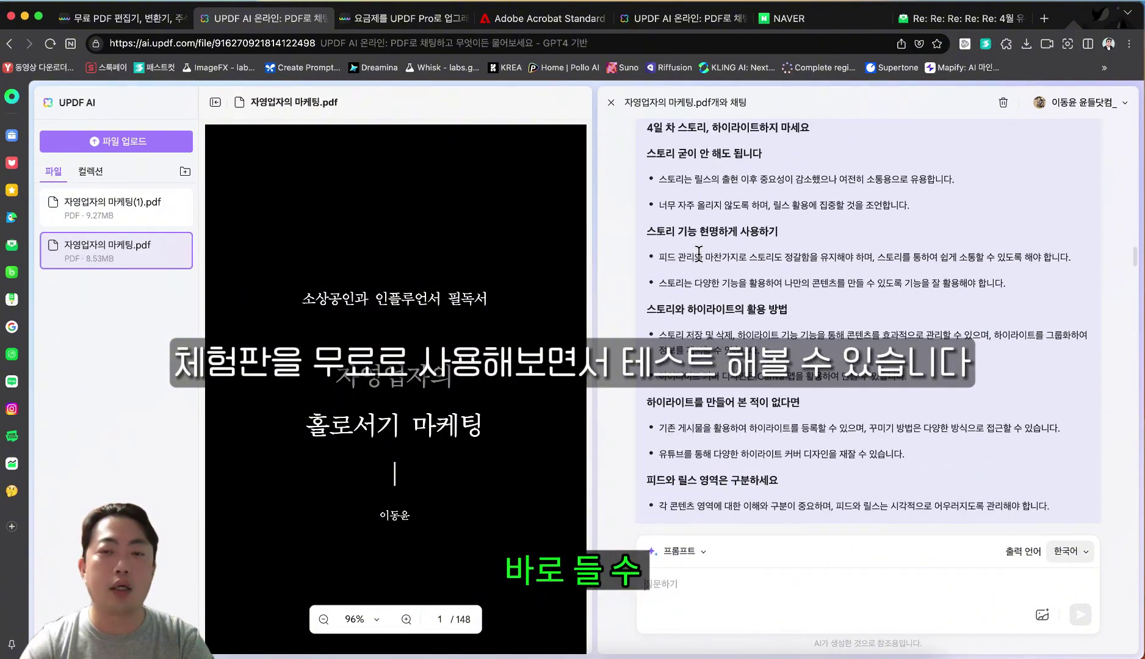
{"action": "scroll", "coordinate": [699, 254], "scroll_direction": "down", "scroll_amount": 12}
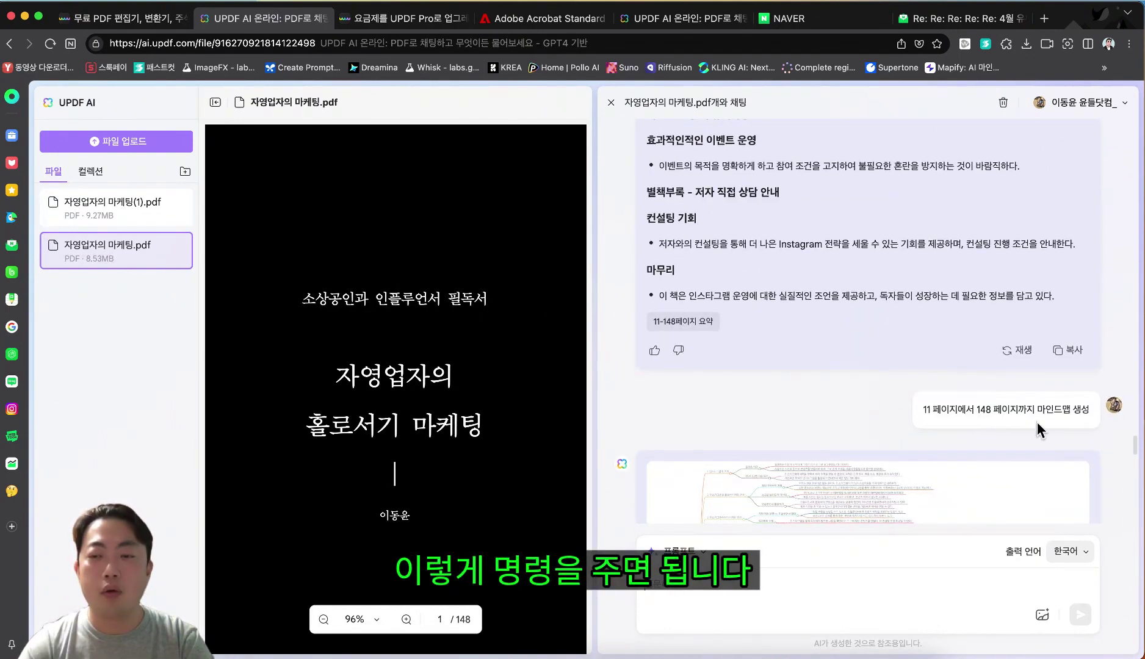
Examine the mind map request for pages 11 to 148 and the full mind map generated from it.
{"action": "scroll", "coordinate": [1014, 421], "scroll_direction": "down", "scroll_amount": 2}
{"action": "scroll", "coordinate": [1014, 418], "scroll_direction": "down", "scroll_amount": 1}
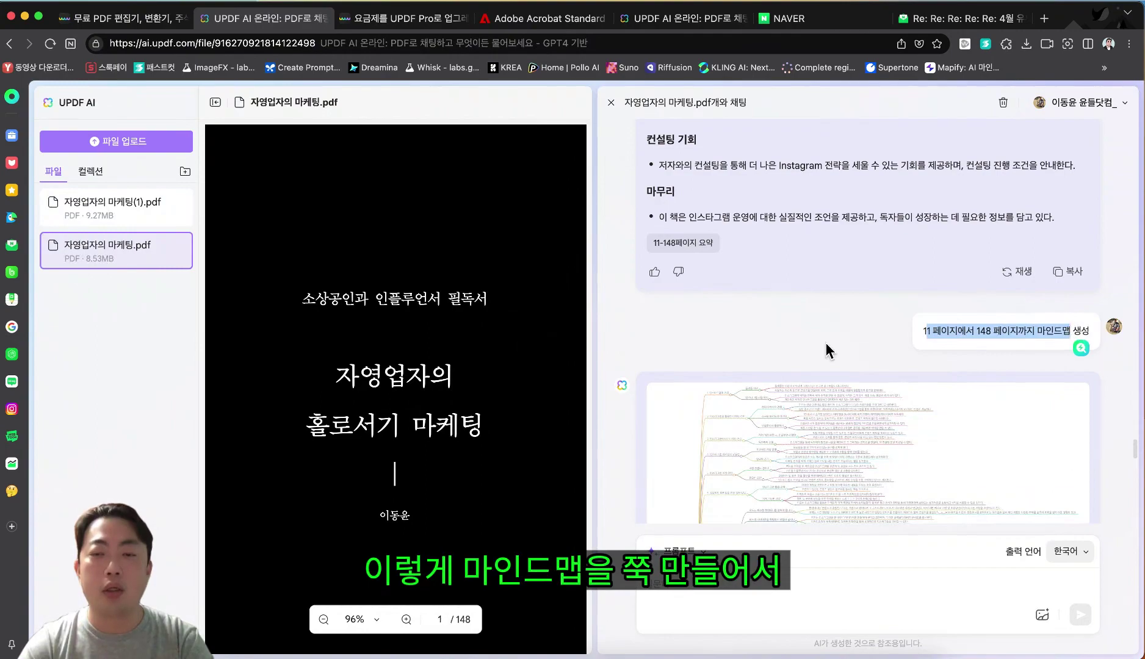
{"action": "scroll", "coordinate": [825, 343], "scroll_direction": "down", "scroll_amount": 4}
{"action": "scroll", "coordinate": [851, 218], "scroll_direction": "down", "scroll_amount": 3}
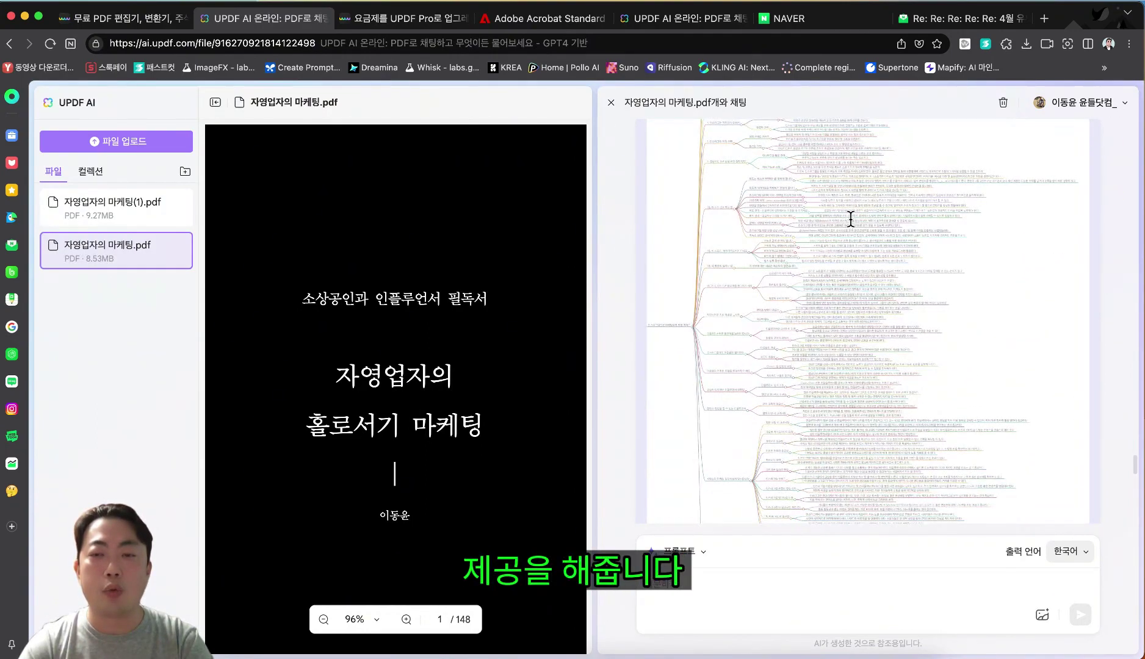
{"action": "scroll", "coordinate": [850, 218], "scroll_direction": "down", "scroll_amount": 3}
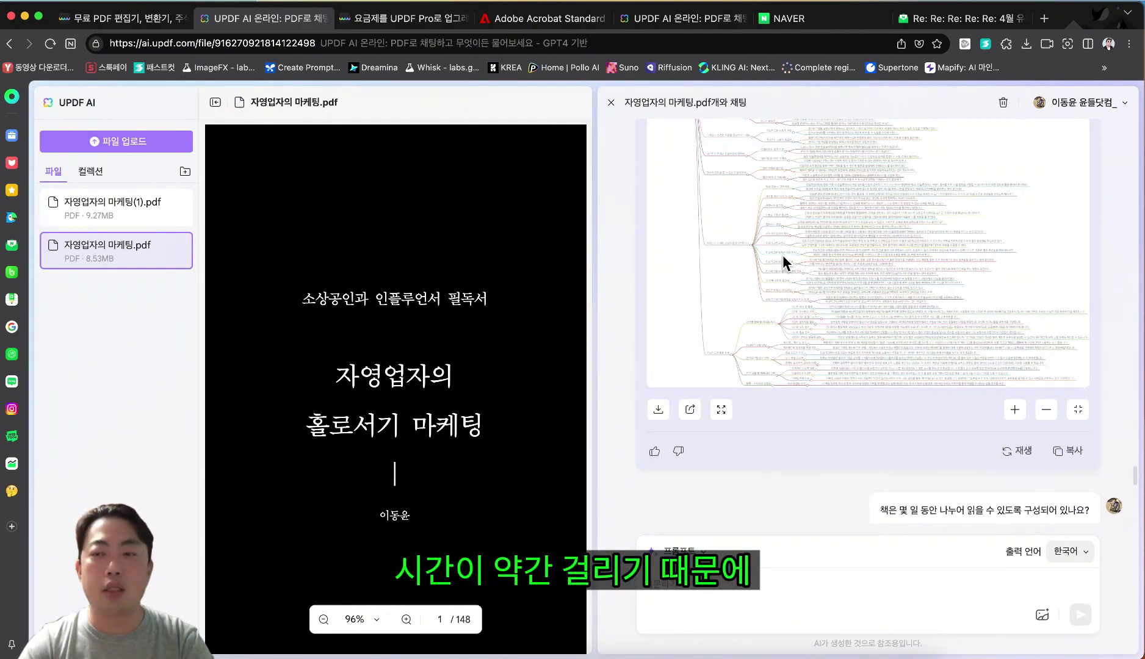
Ask the AI in the chat "소상공인 자영업자 입장에서 인플루언서들과 어떤 협업을 하면 좋을까?".
{"action": "scroll", "coordinate": [783, 255], "scroll_direction": "down", "scroll_amount": 10}
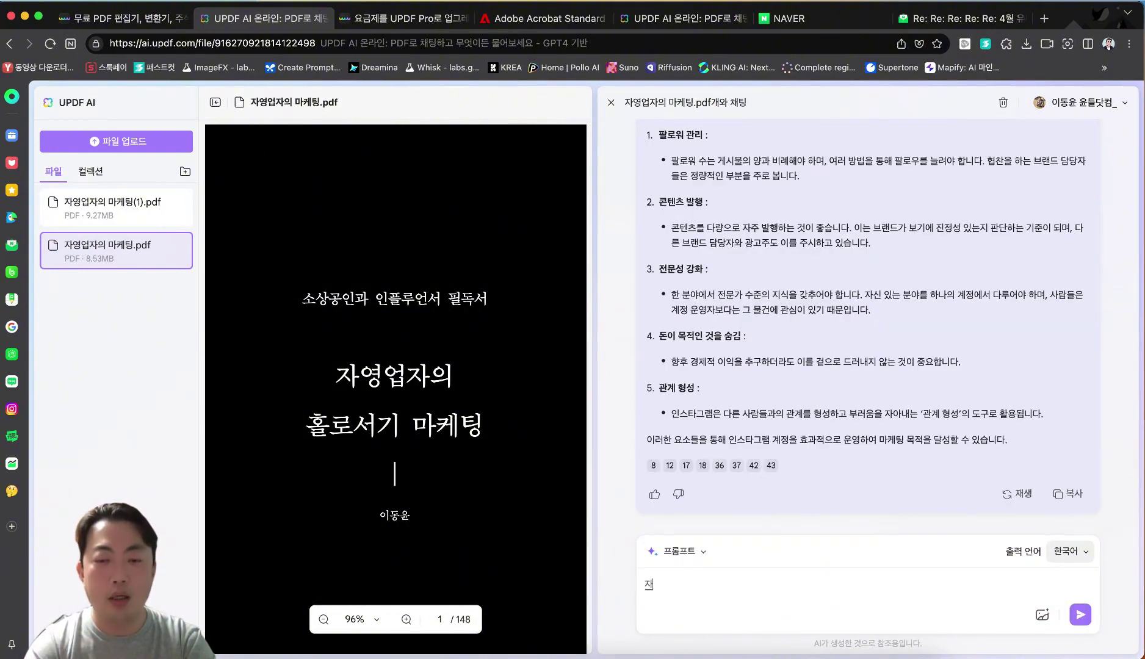
{"action": "type", "text": "영자"}
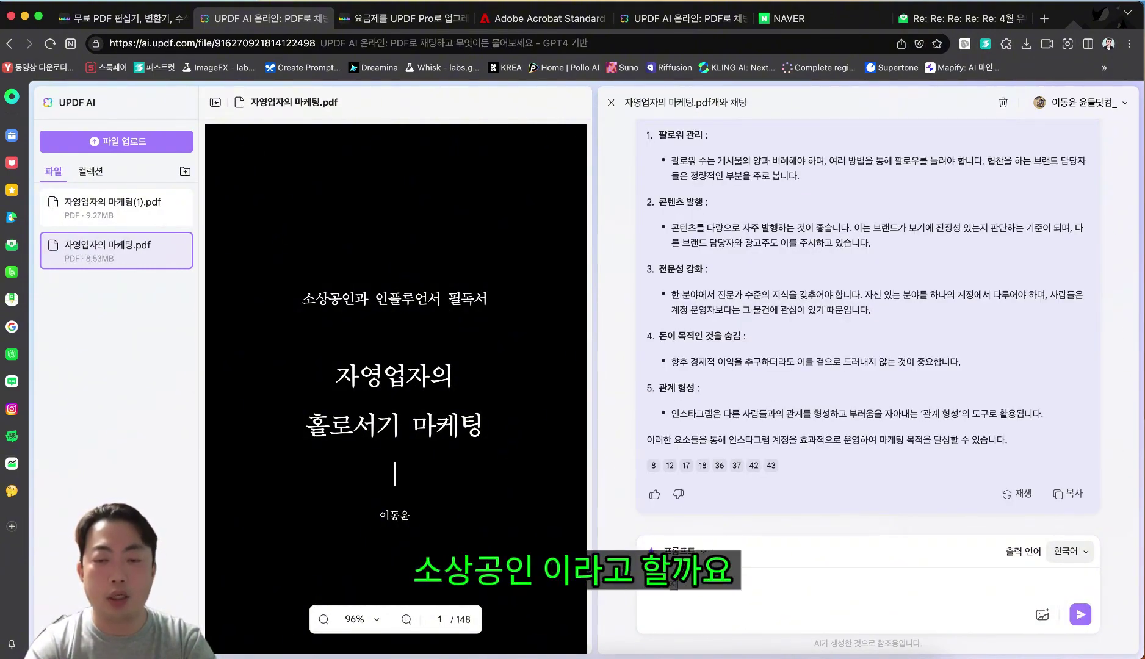
{"action": "key", "text": "Return"}
{"action": "type", "text": "소상공인 자영업자 입장에서 인플루언서들과"}
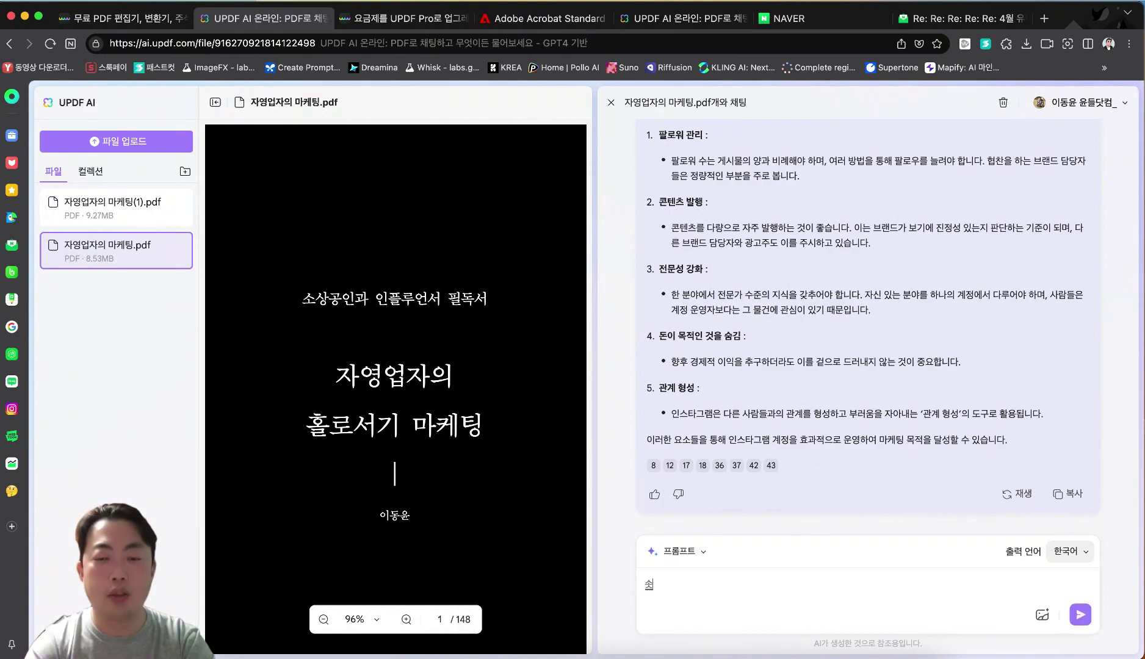
{"action": "type", "text": " 어떤 "}
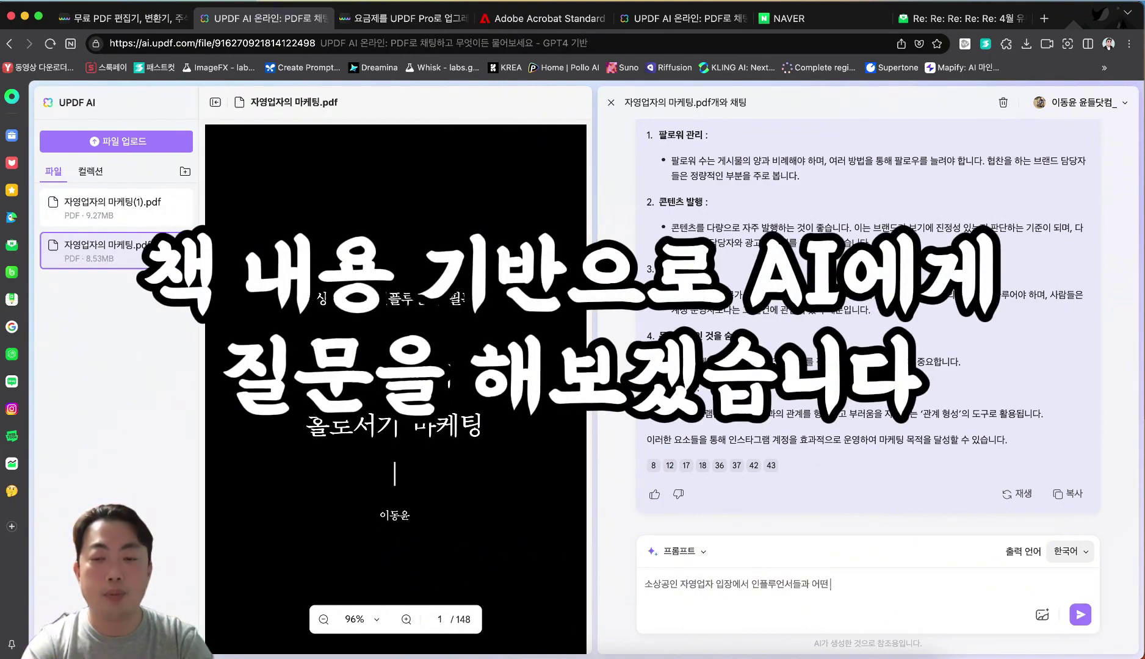
{"action": "type", "text": "협업의"}
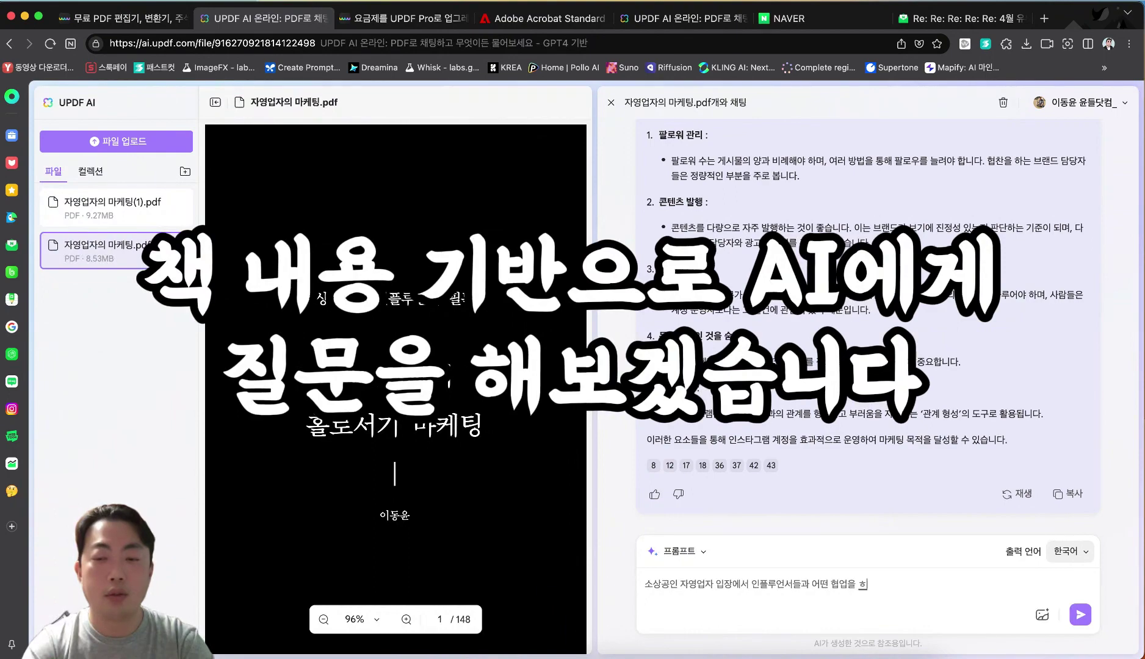
{"action": "type", "text": " 하며 좋을까?"}
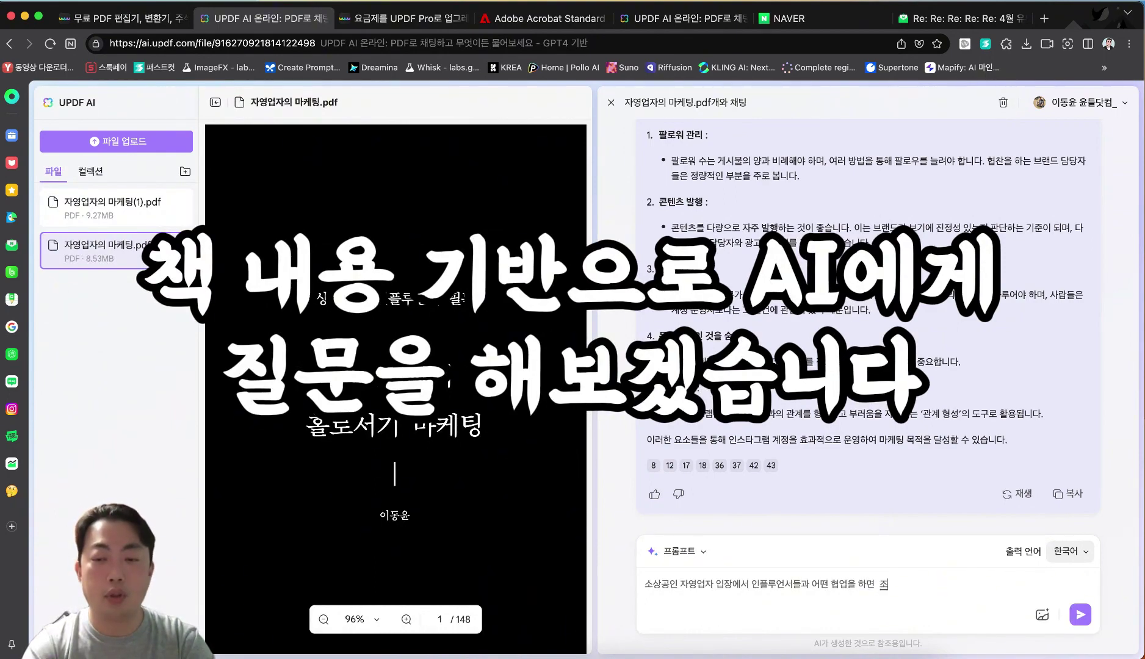
{"action": "key", "text": "Return"}
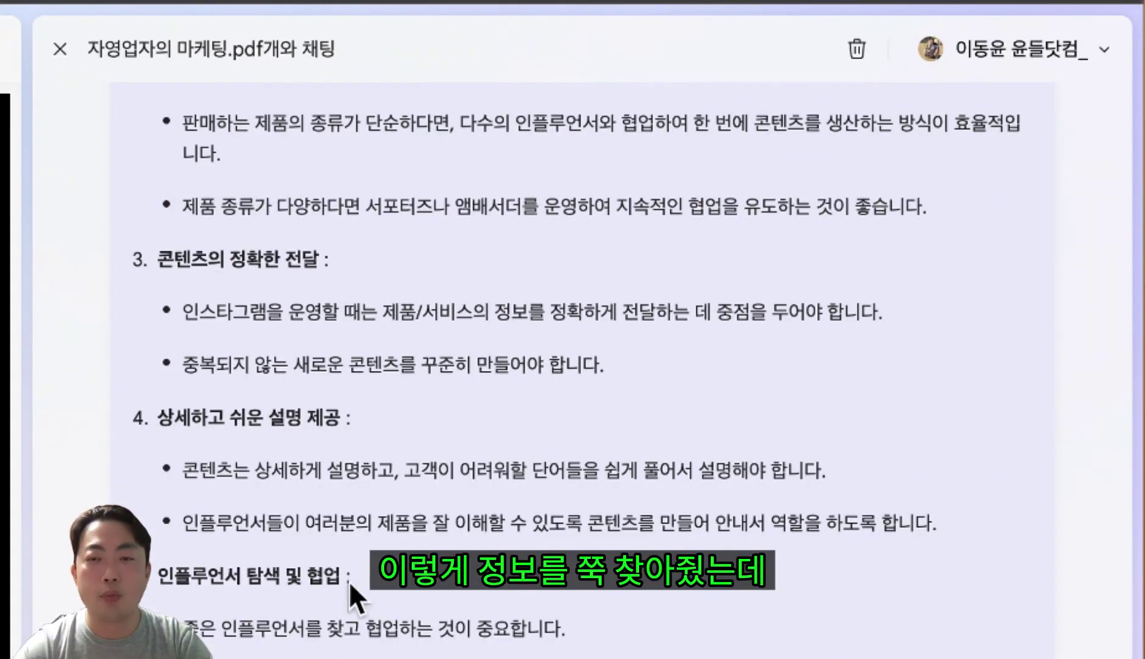
Examine the AI's numbered advice on influencer collaboration, from the first point down to its source page references.
{"action": "scroll", "coordinate": [349, 581], "scroll_direction": "up", "scroll_amount": 5}
{"action": "scroll", "coordinate": [351, 578], "scroll_direction": "down", "scroll_amount": 2}
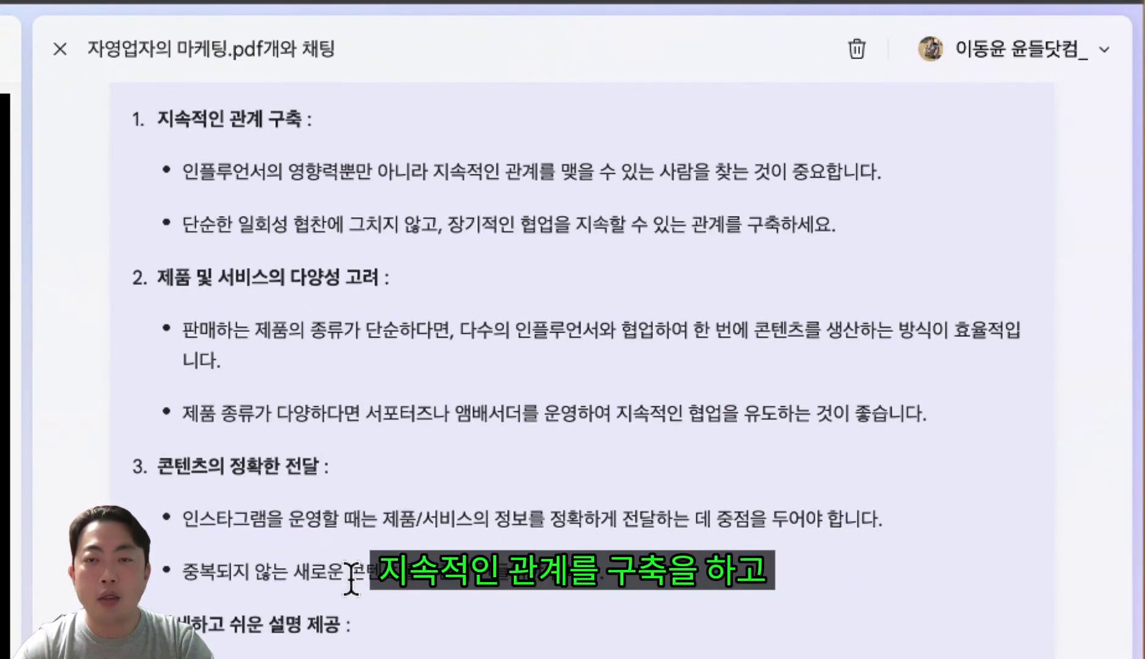
{"action": "left_click_drag", "start_coordinate": [174, 119], "coordinate": [269, 119]}
{"action": "left_click", "coordinate": [166, 277]}
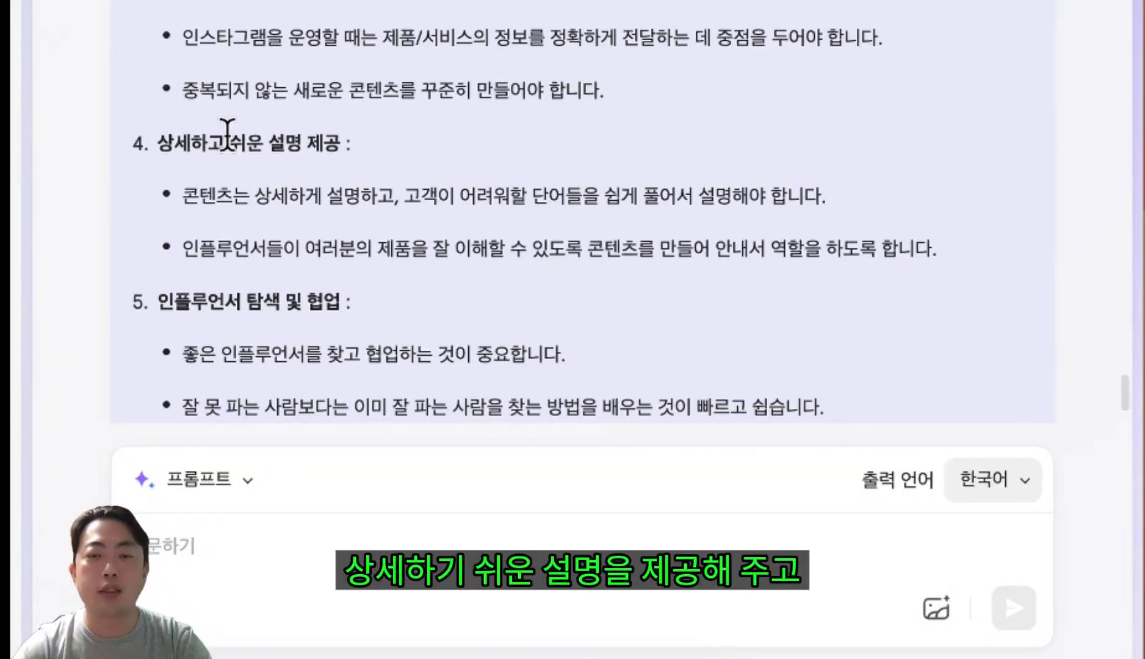
{"action": "left_click_drag", "start_coordinate": [159, 144], "coordinate": [307, 145]}
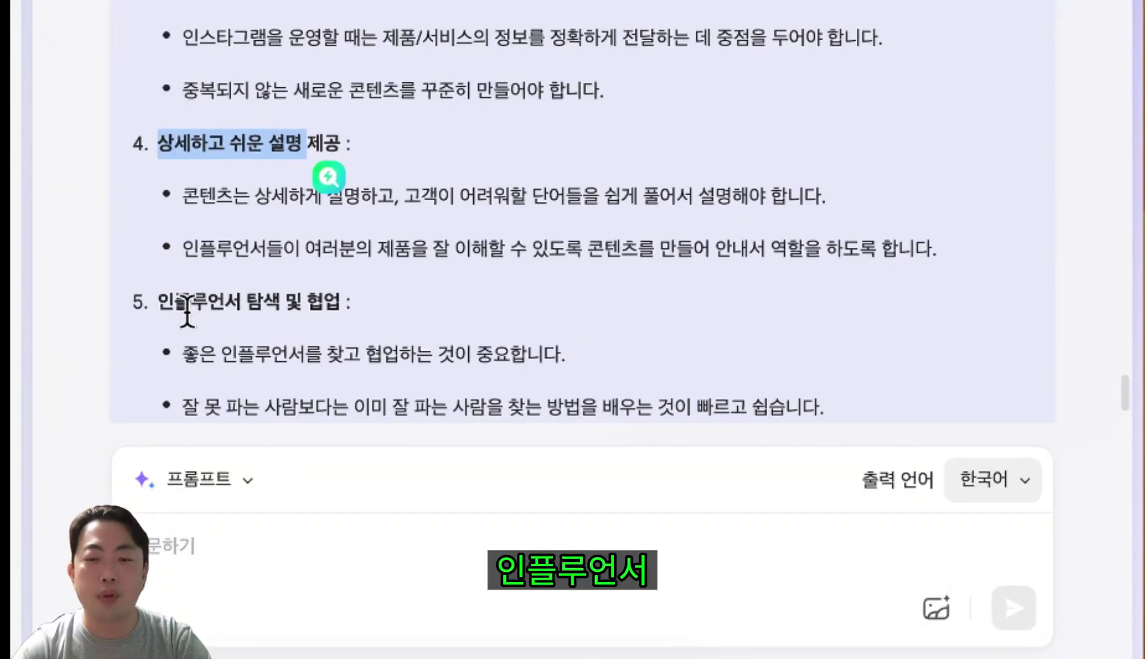
{"action": "left_click_drag", "start_coordinate": [174, 304], "coordinate": [318, 297]}
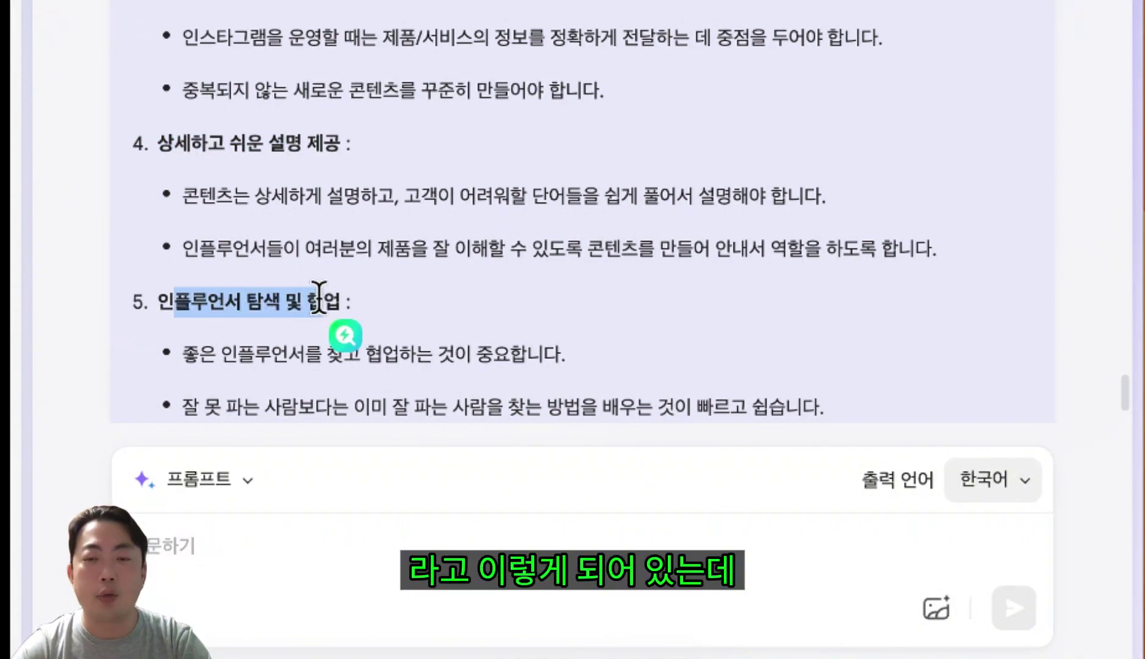
{"action": "scroll", "coordinate": [319, 297], "scroll_direction": "down", "scroll_amount": 3}
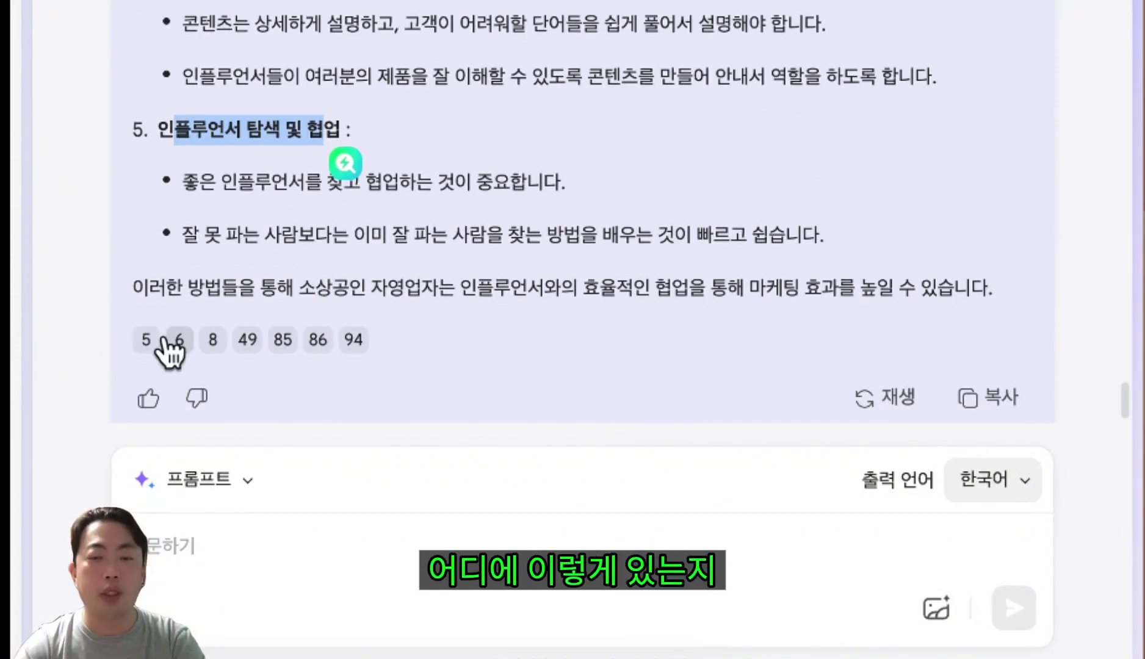
Check the answer's cited source pages 5, 6, 8, 49, 85, 86 and 94 in the PDF preview, then revisit 86 and 85.
{"action": "left_click", "coordinate": [147, 341]}
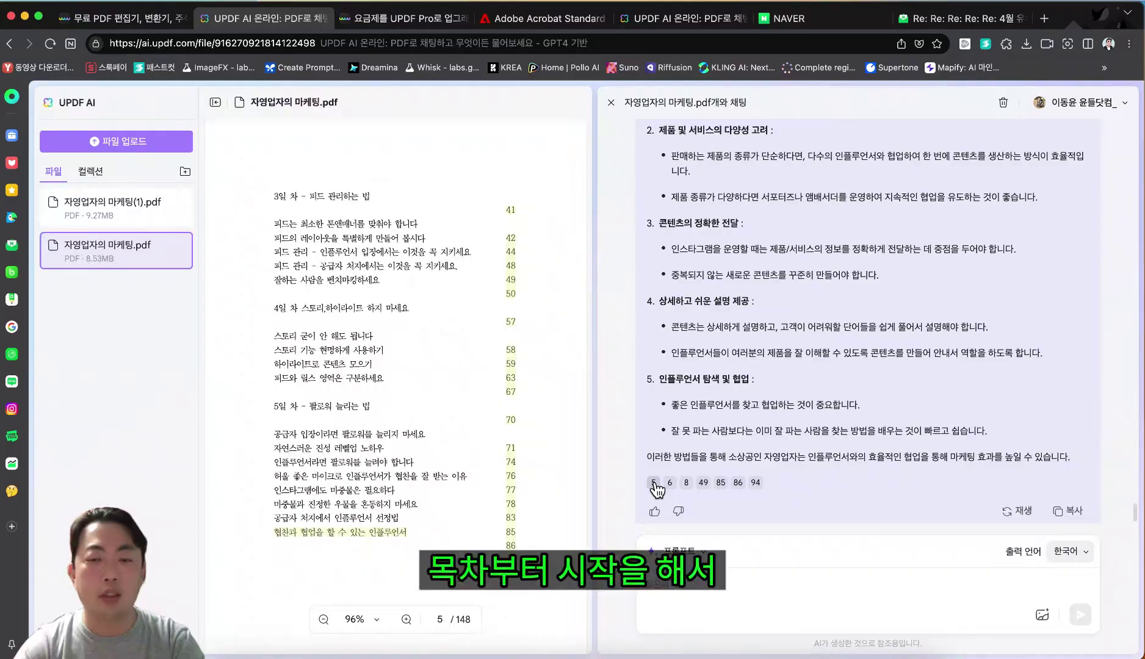
{"action": "left_click", "coordinate": [669, 485]}
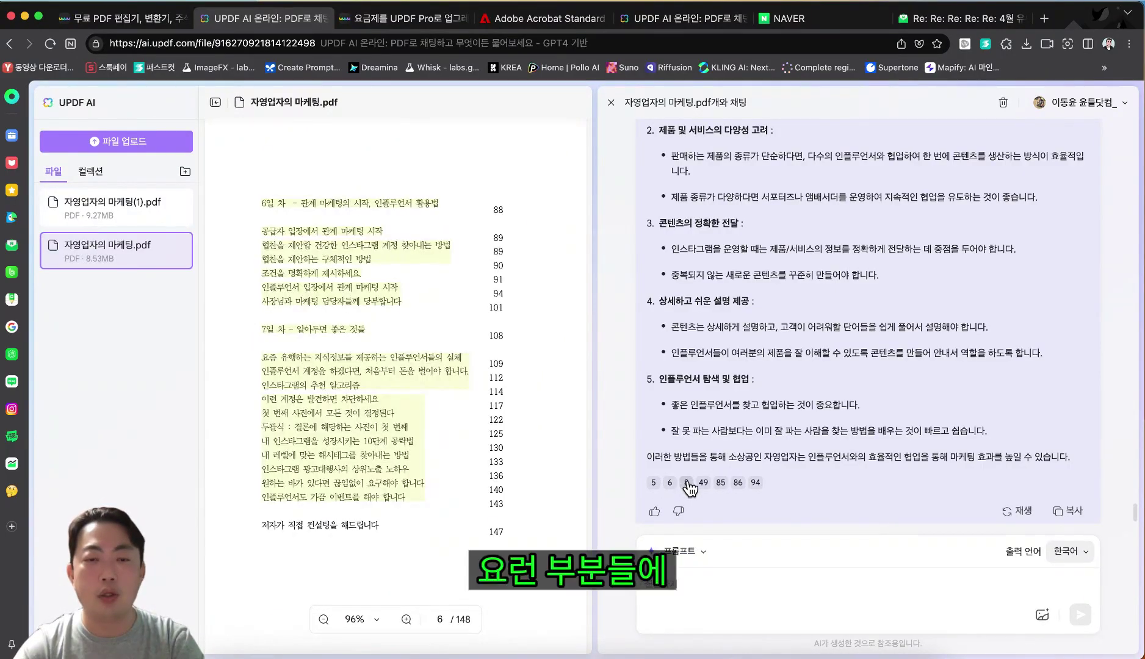
{"action": "left_click", "coordinate": [687, 485]}
{"action": "left_click", "coordinate": [703, 484]}
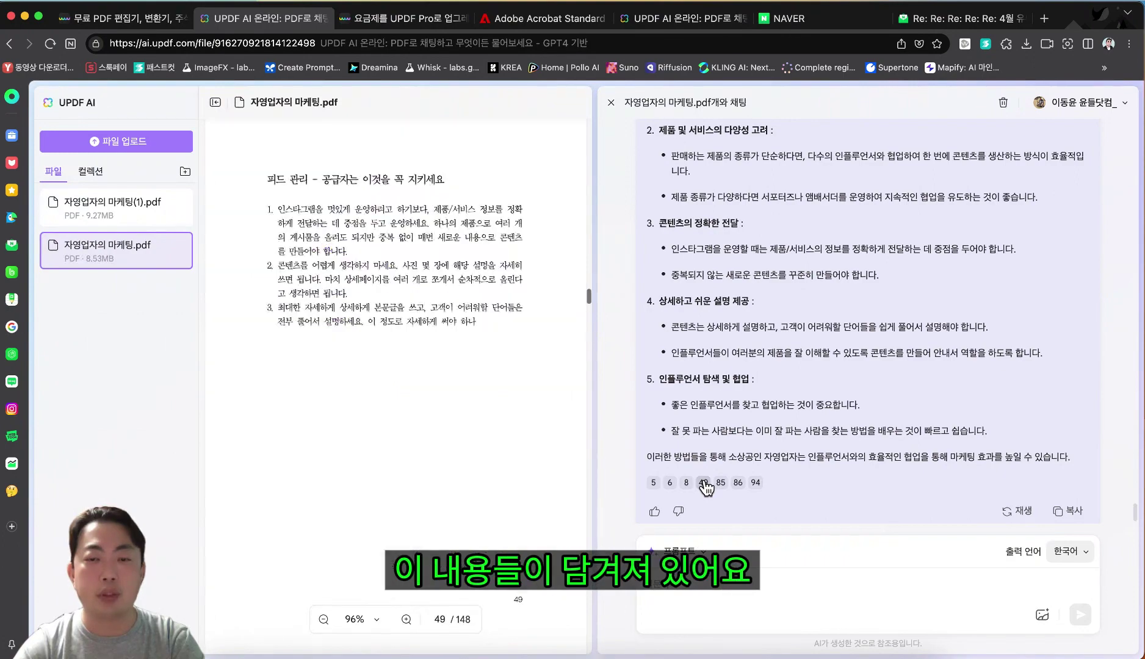
{"action": "left_click", "coordinate": [721, 484]}
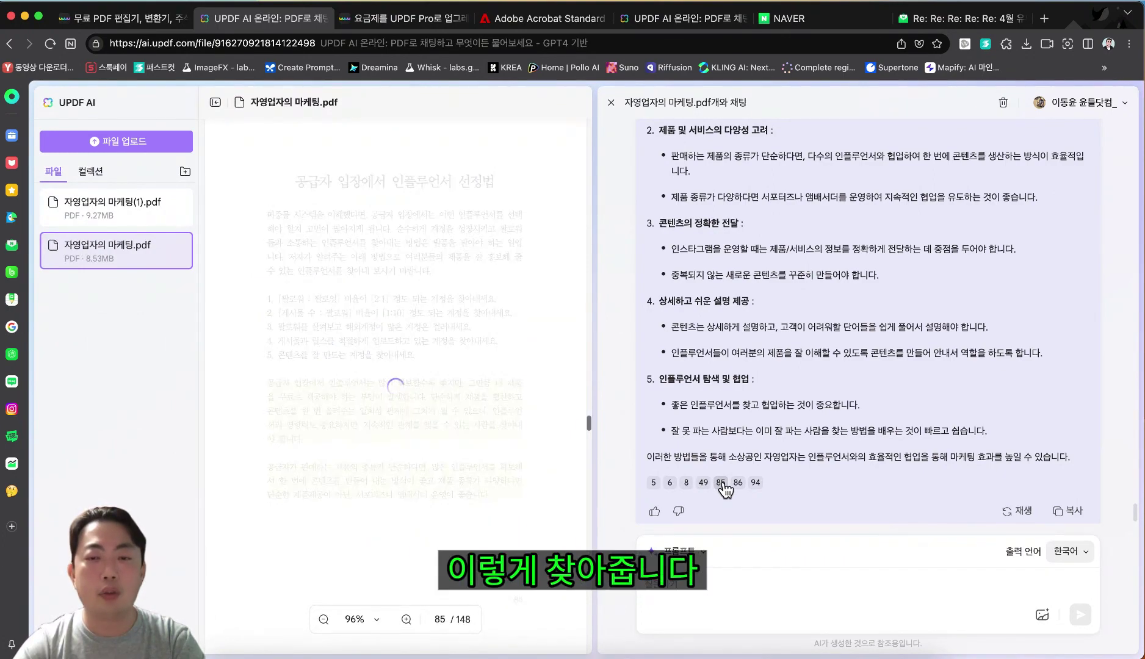
{"action": "left_click", "coordinate": [737, 485]}
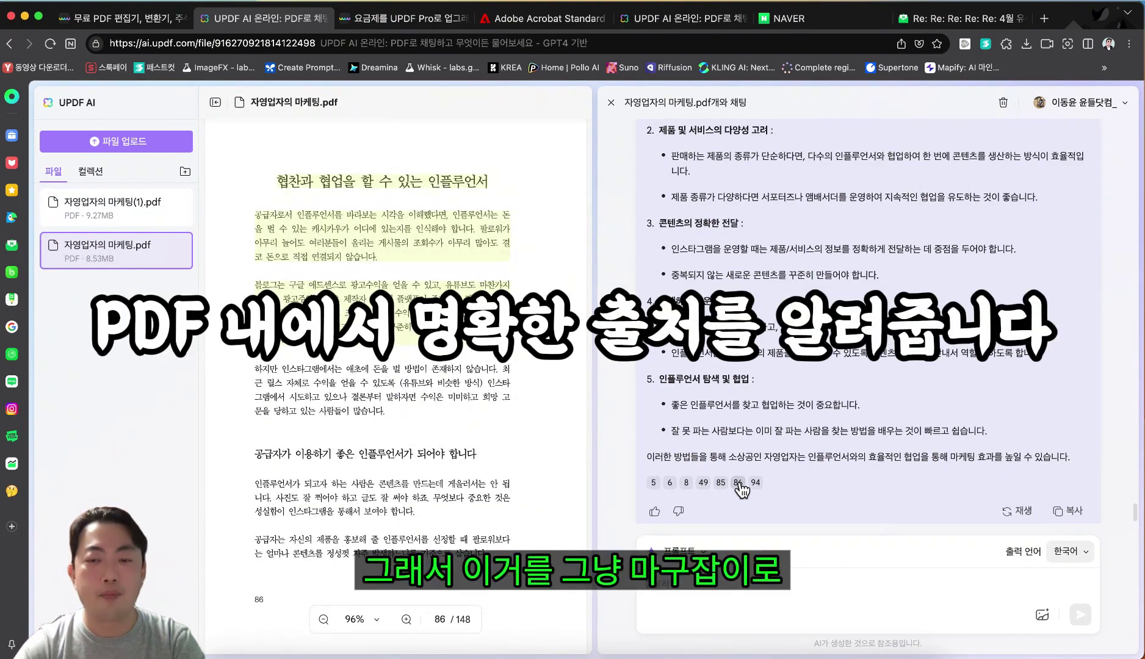
{"action": "left_click", "coordinate": [756, 484]}
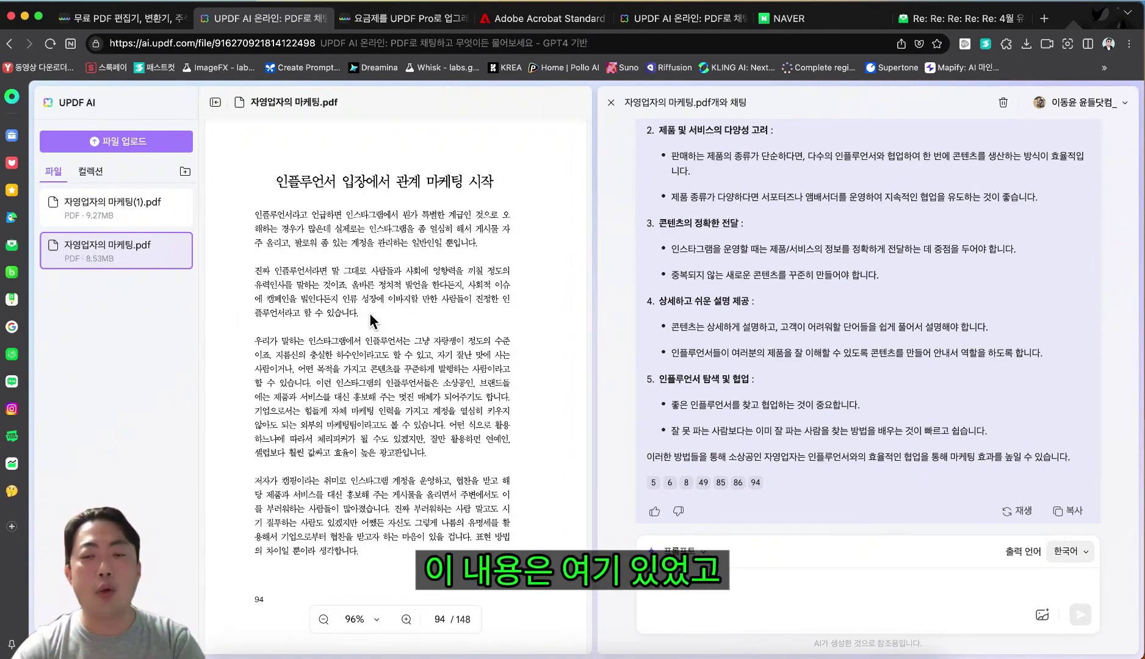
{"action": "left_click", "coordinate": [739, 483]}
{"action": "left_click", "coordinate": [722, 483]}
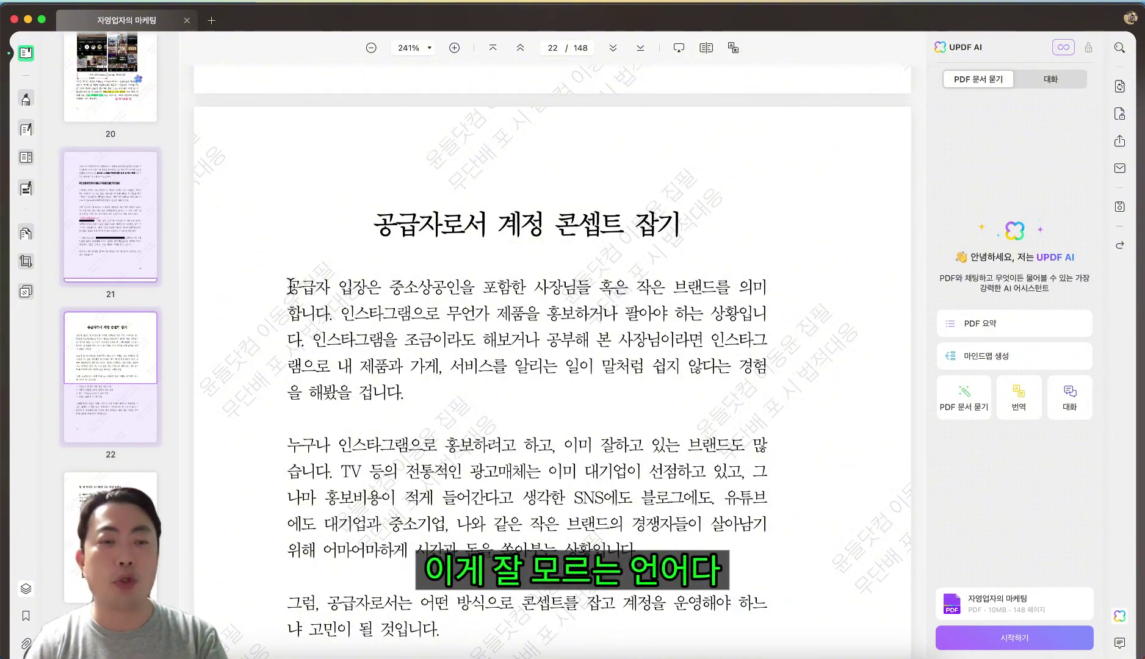
In the UPDF desktop app, translate the first two body paragraphs of page 22 into Japanese and copy the translation.
{"action": "left_click_drag", "start_coordinate": [289, 286], "coordinate": [447, 392]}
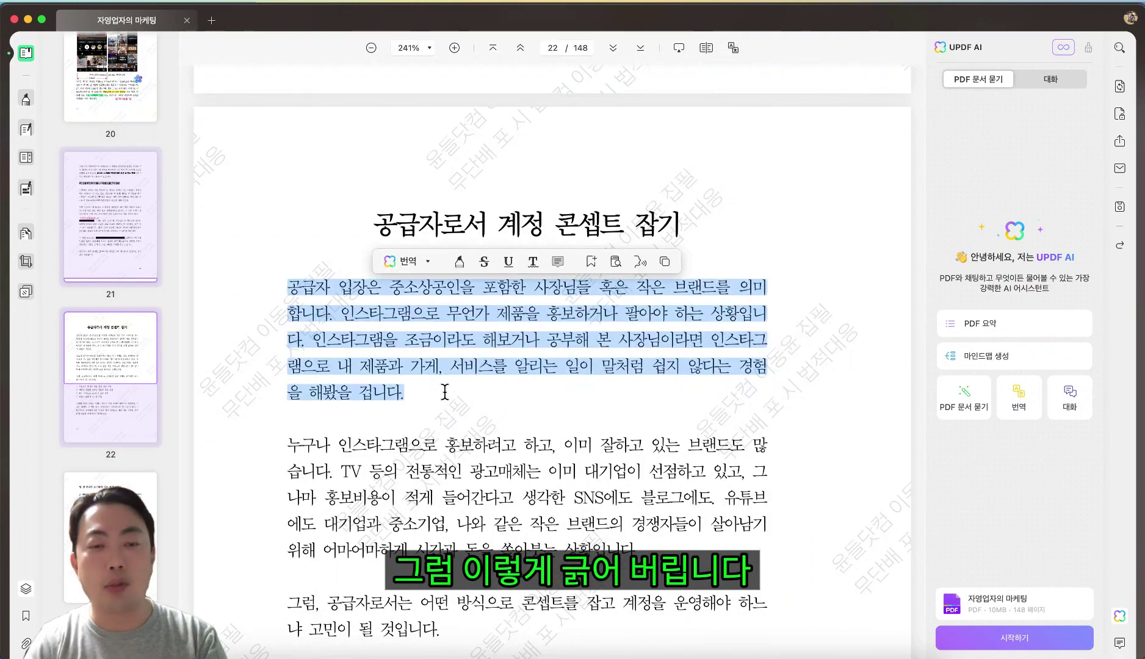
{"action": "left_click", "coordinate": [410, 362]}
{"action": "left_click_drag", "start_coordinate": [289, 285], "coordinate": [732, 544]}
{"action": "key", "text": "super+c"}
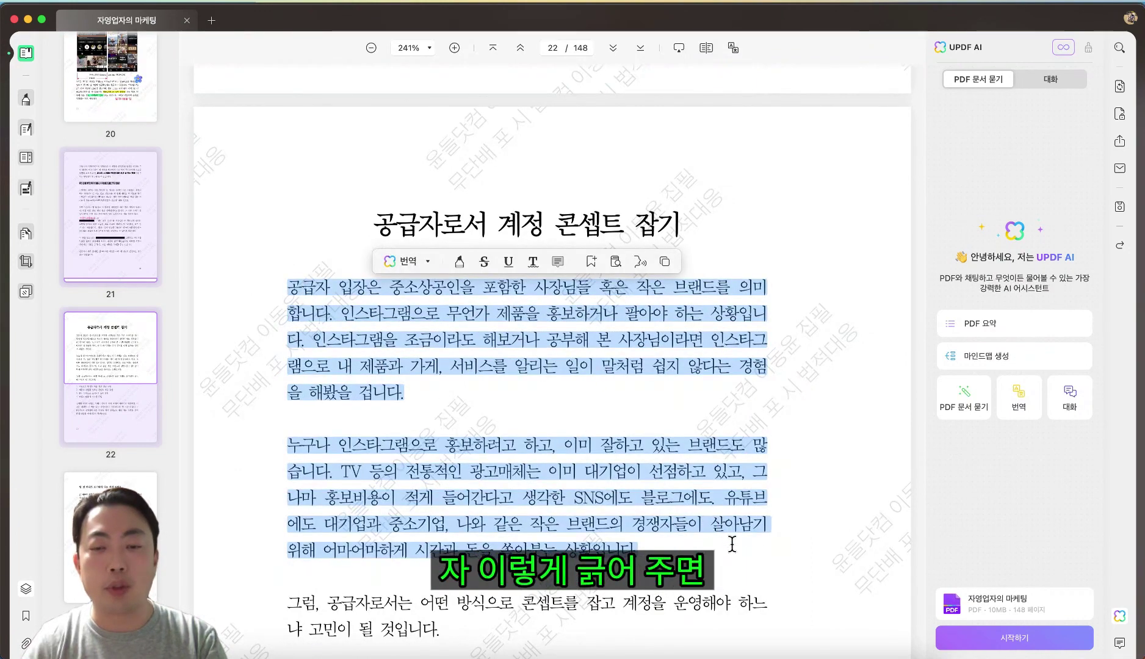
{"action": "left_click", "coordinate": [409, 263]}
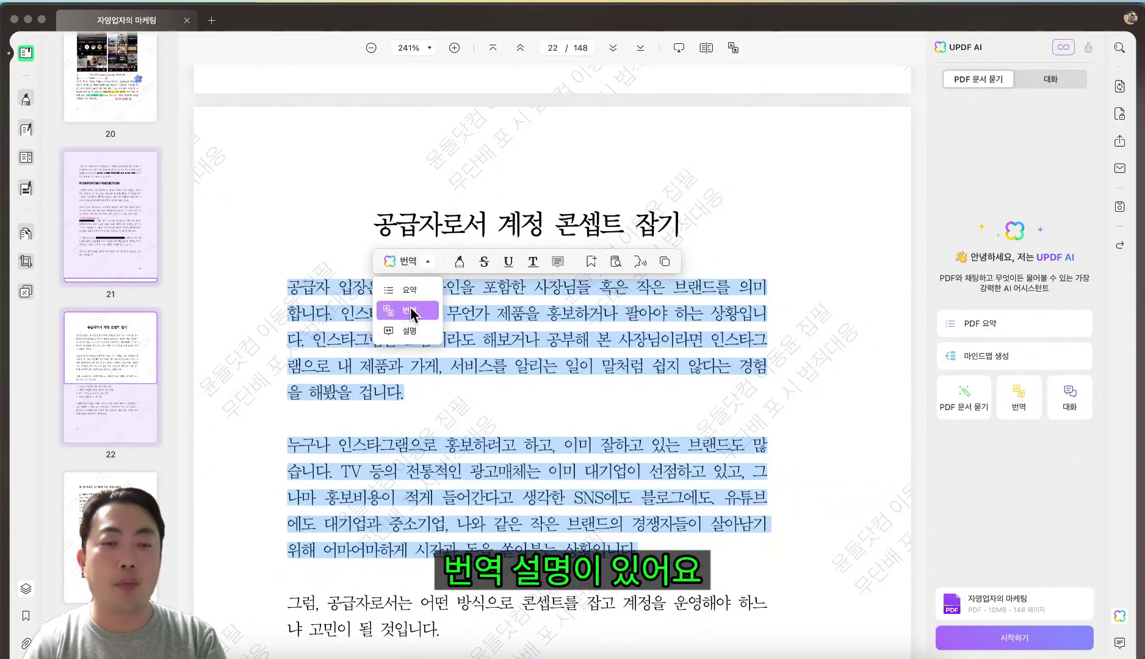
{"action": "mouse_move", "coordinate": [411, 316]}
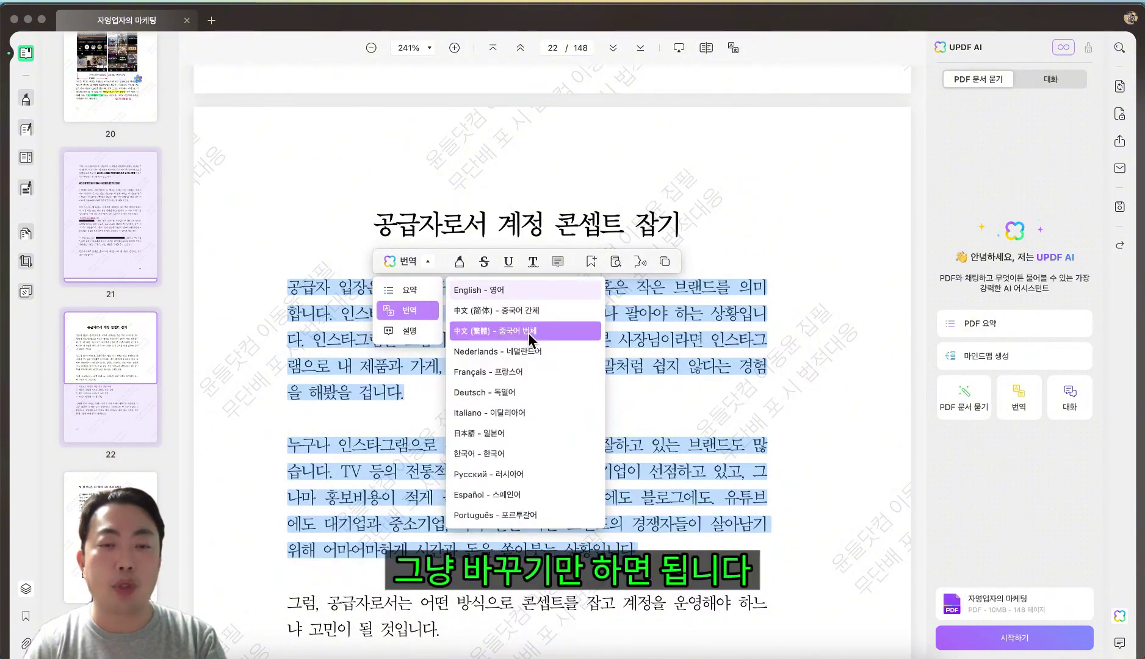
{"action": "left_click", "coordinate": [514, 434]}
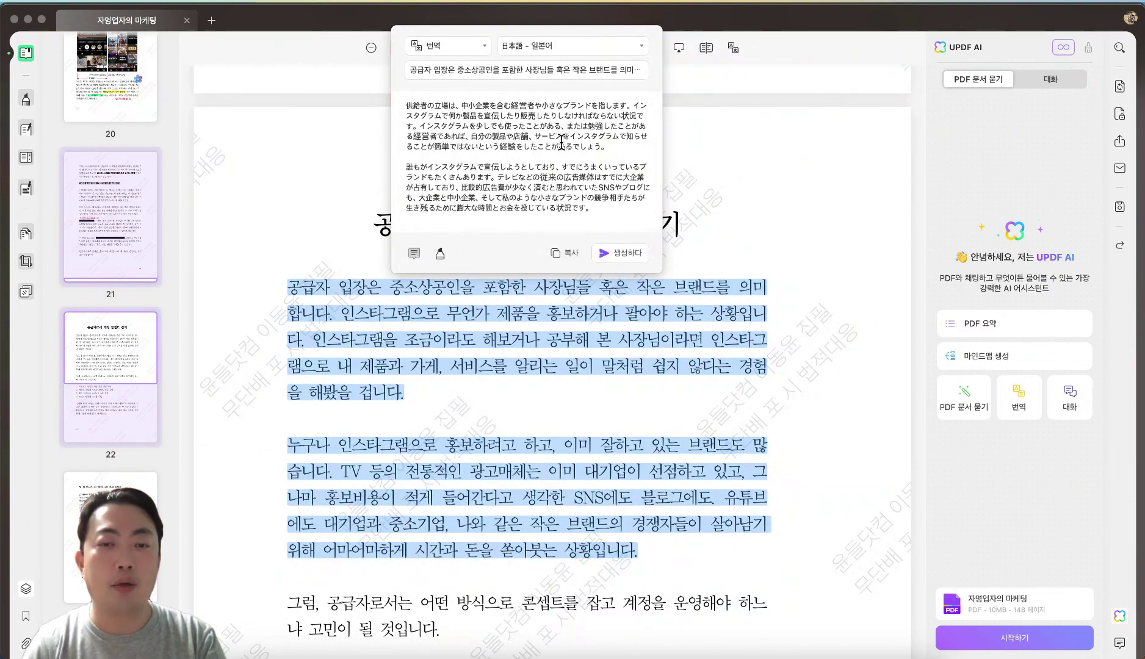
{"action": "left_click", "coordinate": [566, 255]}
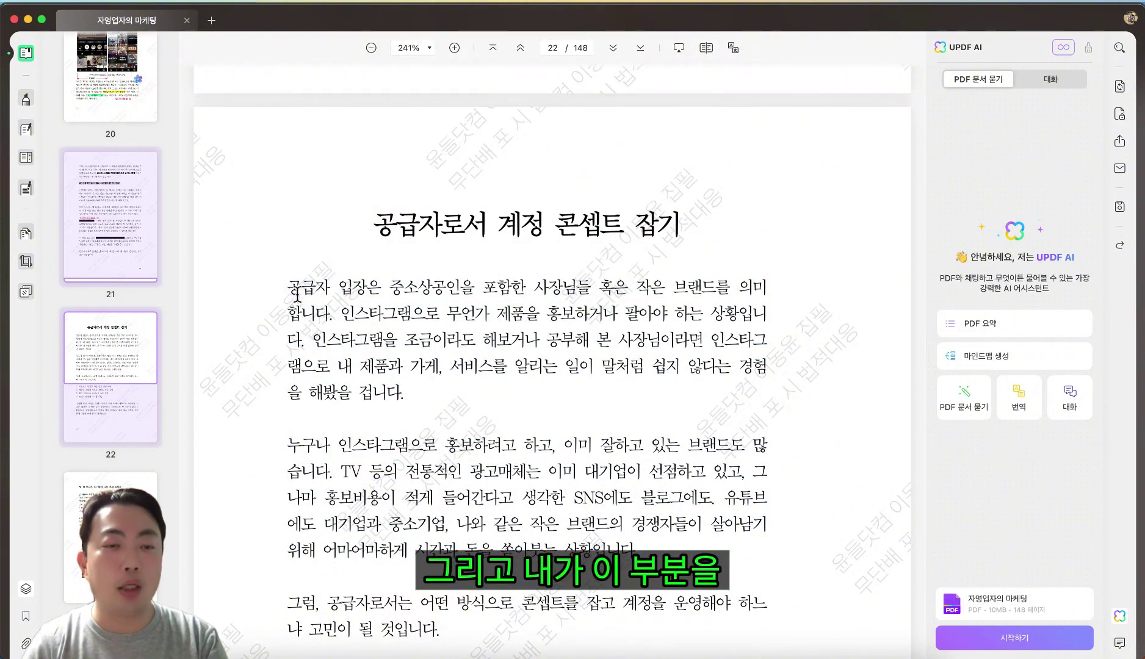
Edit page 22's text and replace the first body paragraph with the copied Japanese translation.
{"action": "left_click", "coordinate": [26, 130]}
{"action": "left_click_drag", "start_coordinate": [287, 286], "coordinate": [479, 397]}
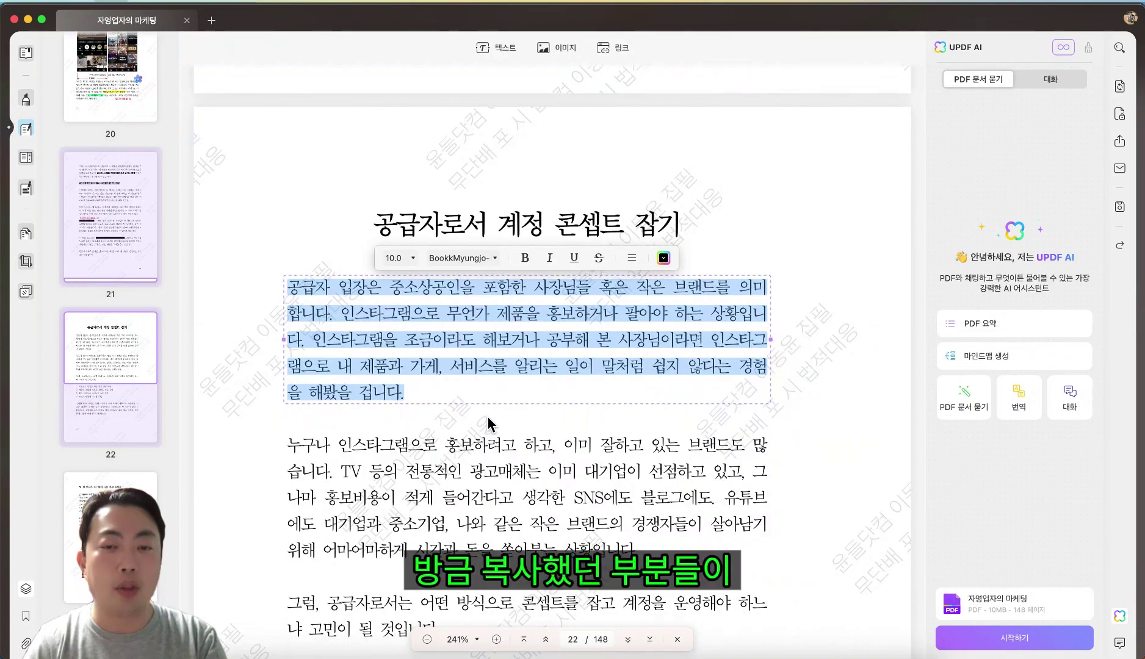
{"action": "key", "text": "super+v"}
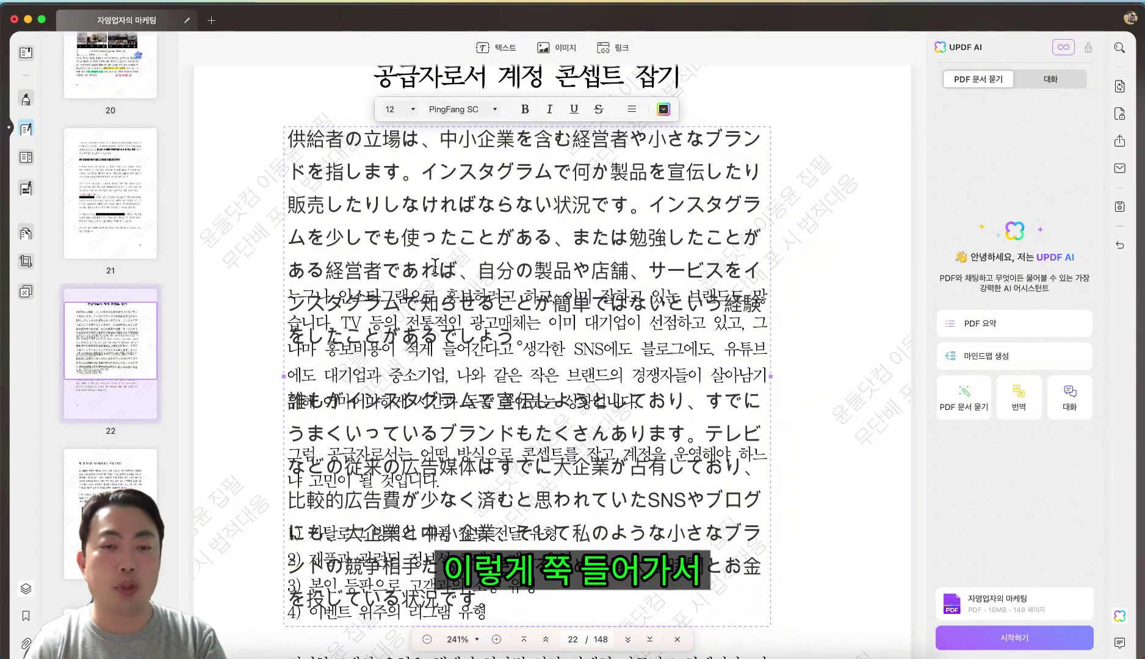
Keep only the first paragraph of the inserted Japanese text and set its font size to 10.
{"action": "left_click", "coordinate": [660, 229]}
{"action": "key", "text": "super+a"}
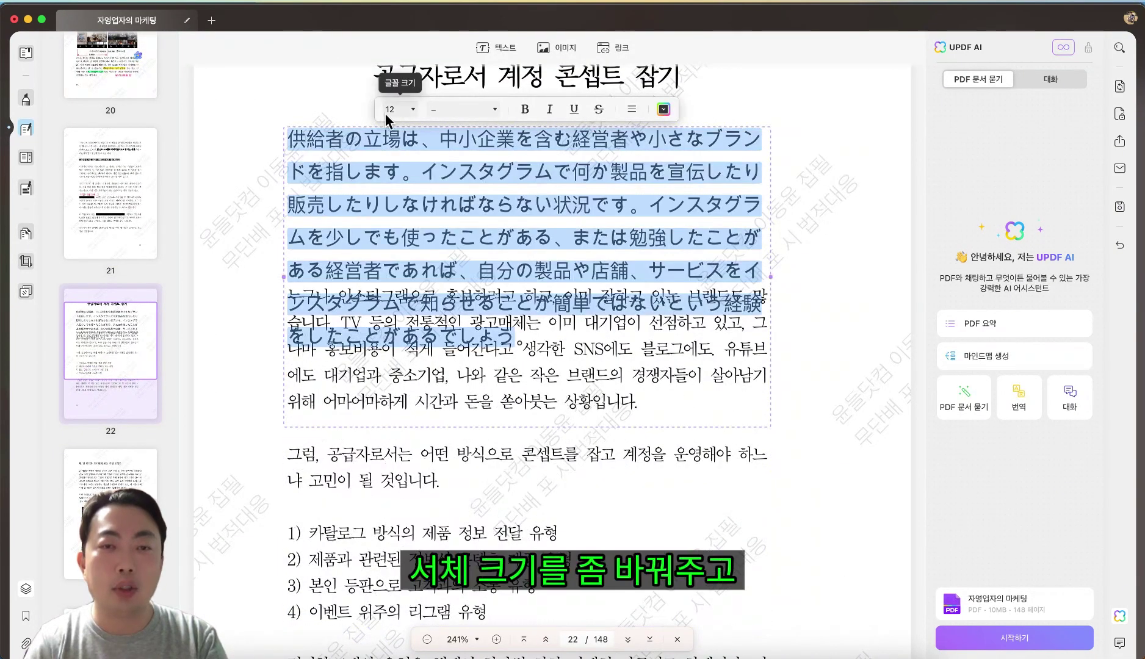
{"action": "left_click", "coordinate": [408, 113]}
{"action": "left_click", "coordinate": [395, 213]}
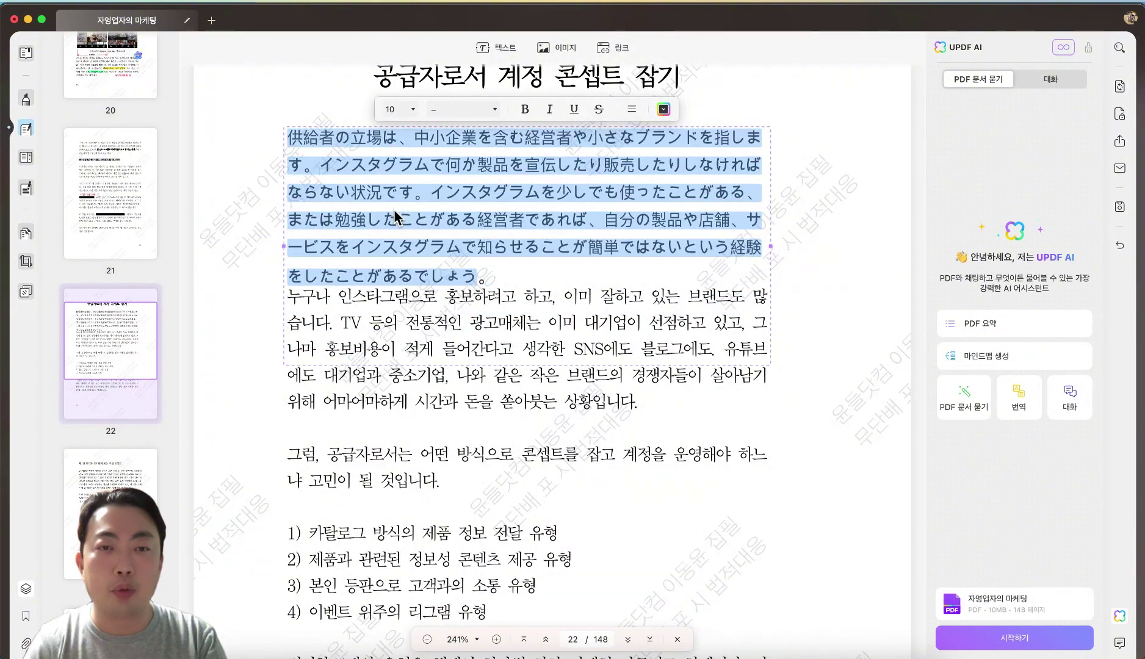
{"action": "left_click", "coordinate": [784, 186]}
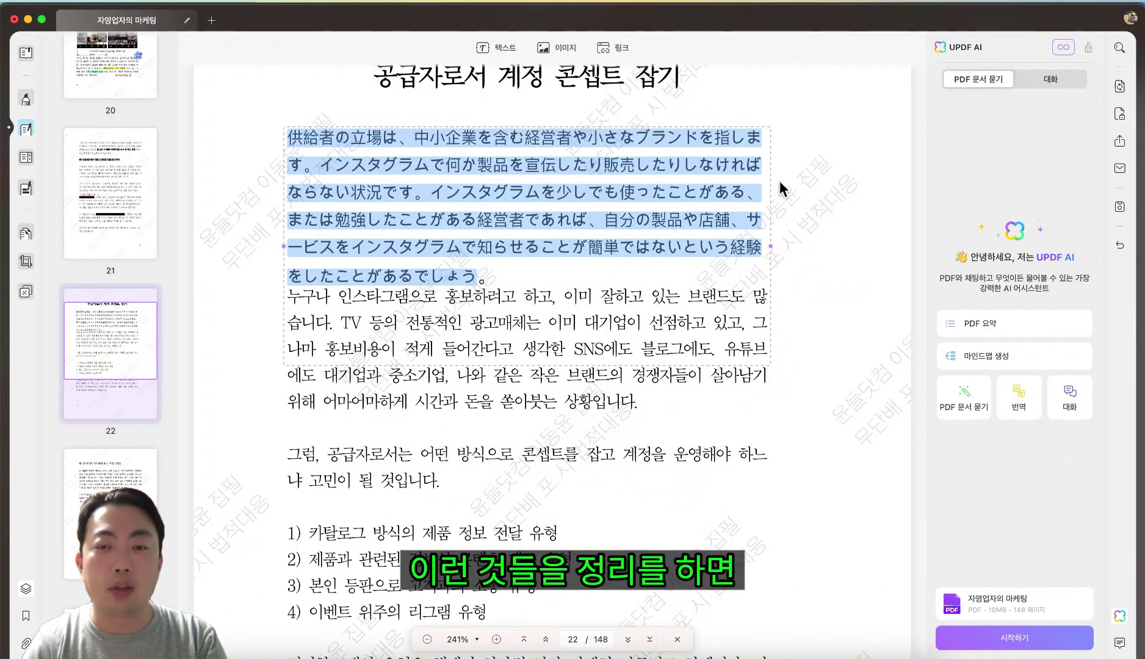
{"action": "left_click", "coordinate": [481, 364]}
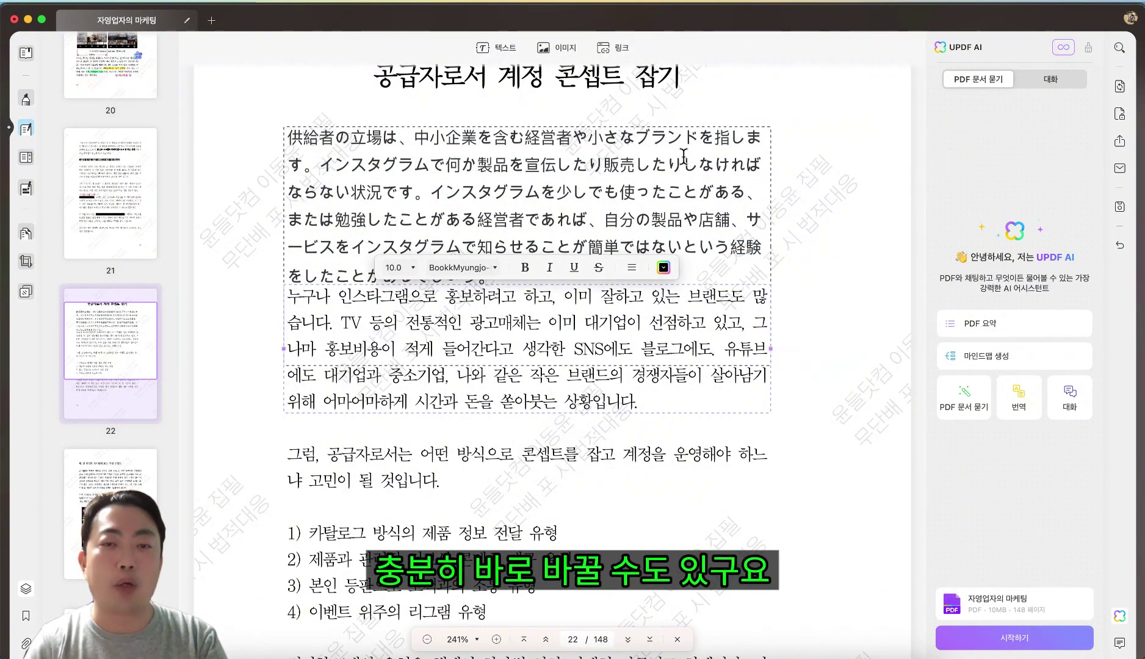
{"action": "left_click", "coordinate": [797, 188]}
Switch to UPDF AI in the browser and bring up page 12 of 자영업자의 마케팅.pdf, marking its text as the passage to translate.
{"action": "left_click", "coordinate": [27, 19]}
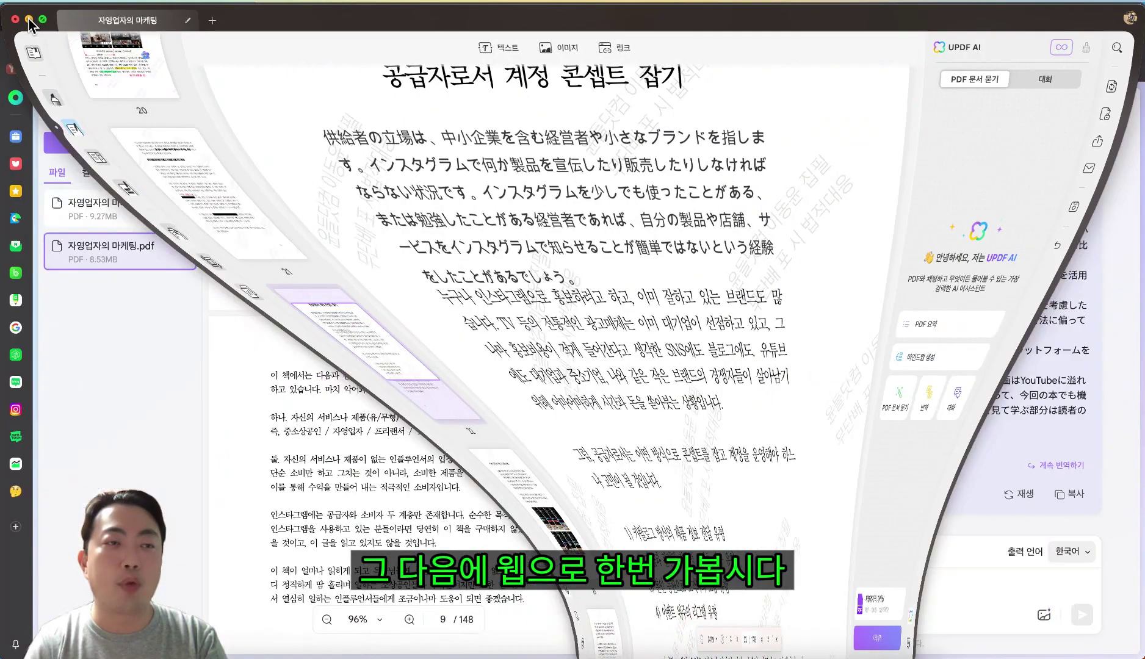
{"action": "scroll", "coordinate": [502, 218], "scroll_direction": "down", "scroll_amount": 20}
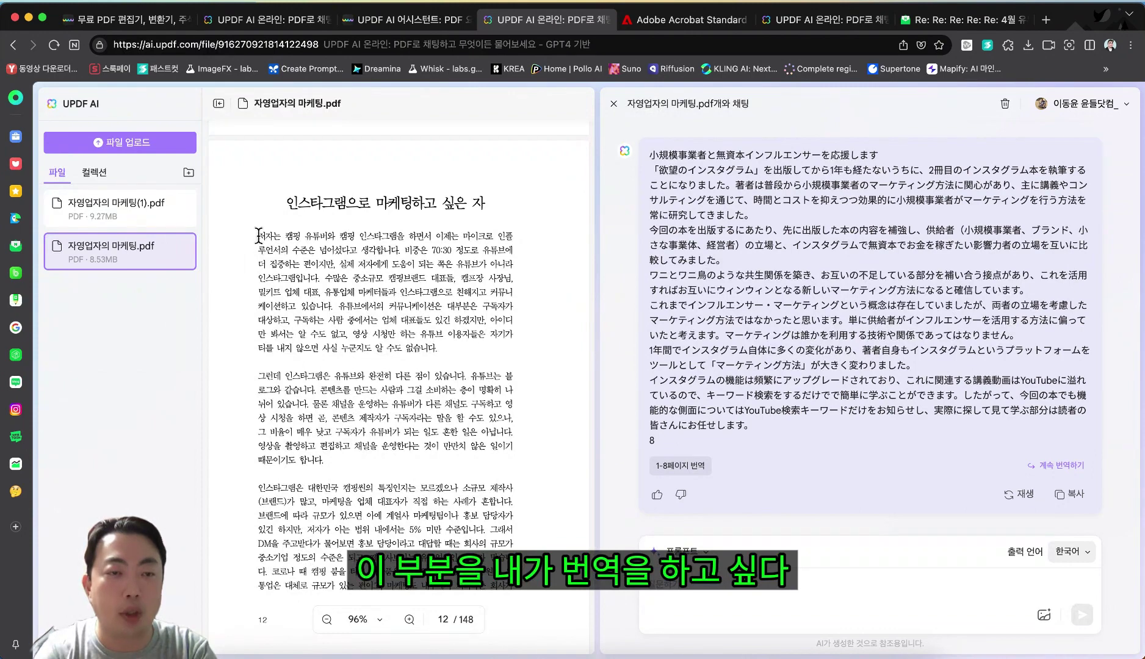
{"action": "key", "text": "super+a"}
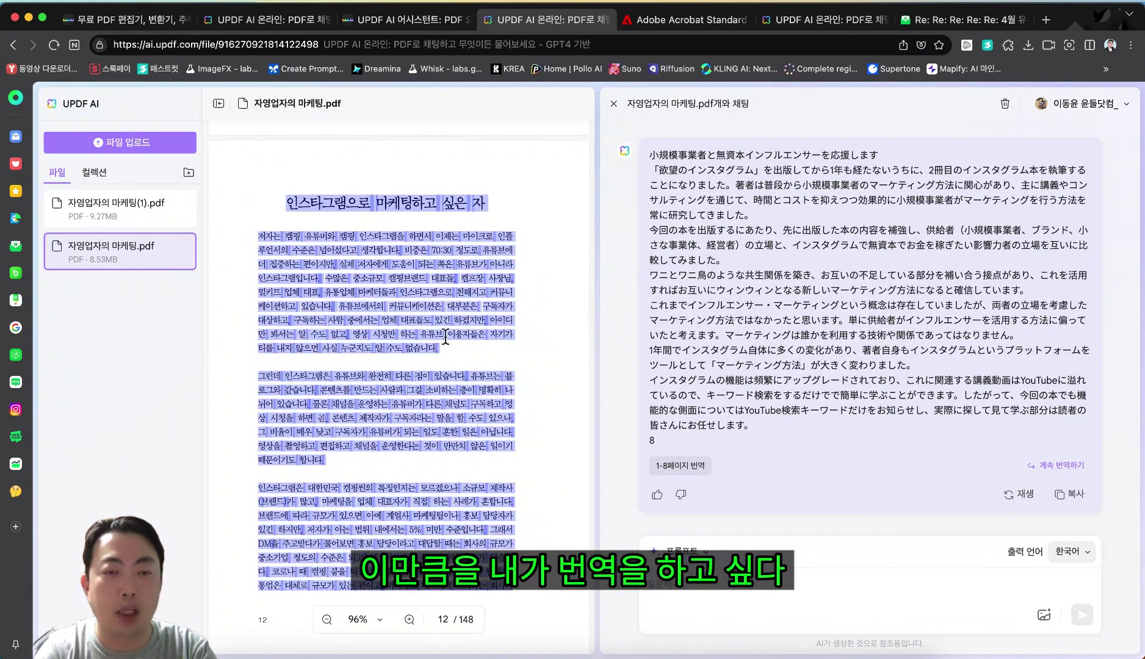
{"action": "left_click", "coordinate": [339, 492]}
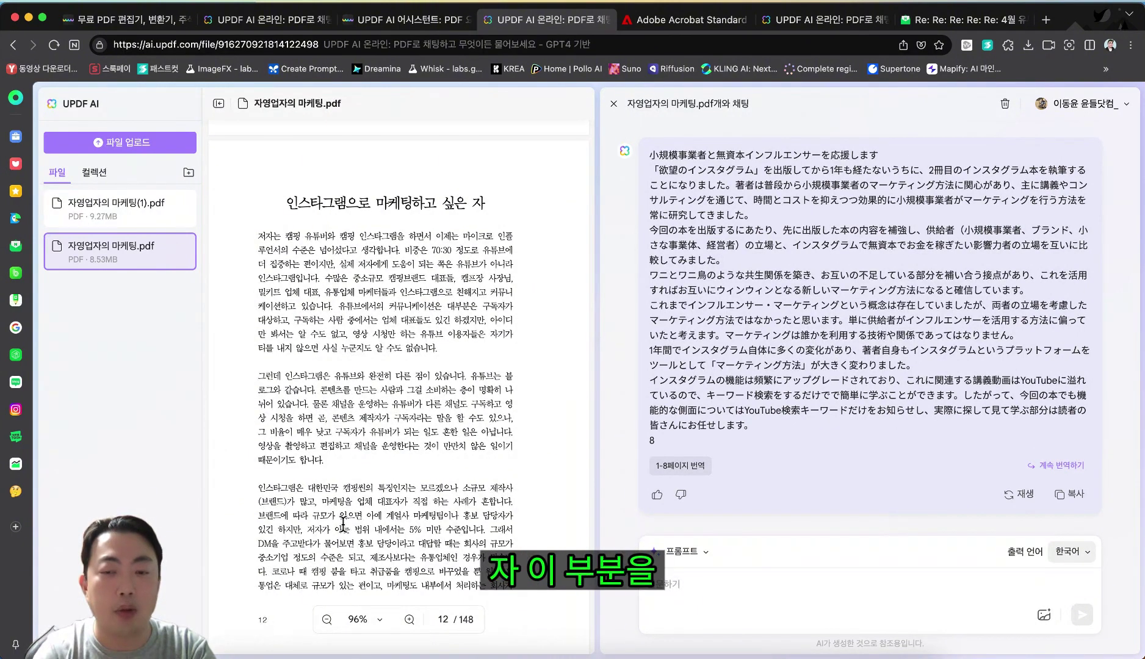
Ask the AI in the chat "12페이지 내용을 영어로 번역해줘" and compare the page's heading with the English translation.
{"action": "left_click", "coordinate": [770, 577]}
{"action": "type", "text": "12페이지 ㄴ"}
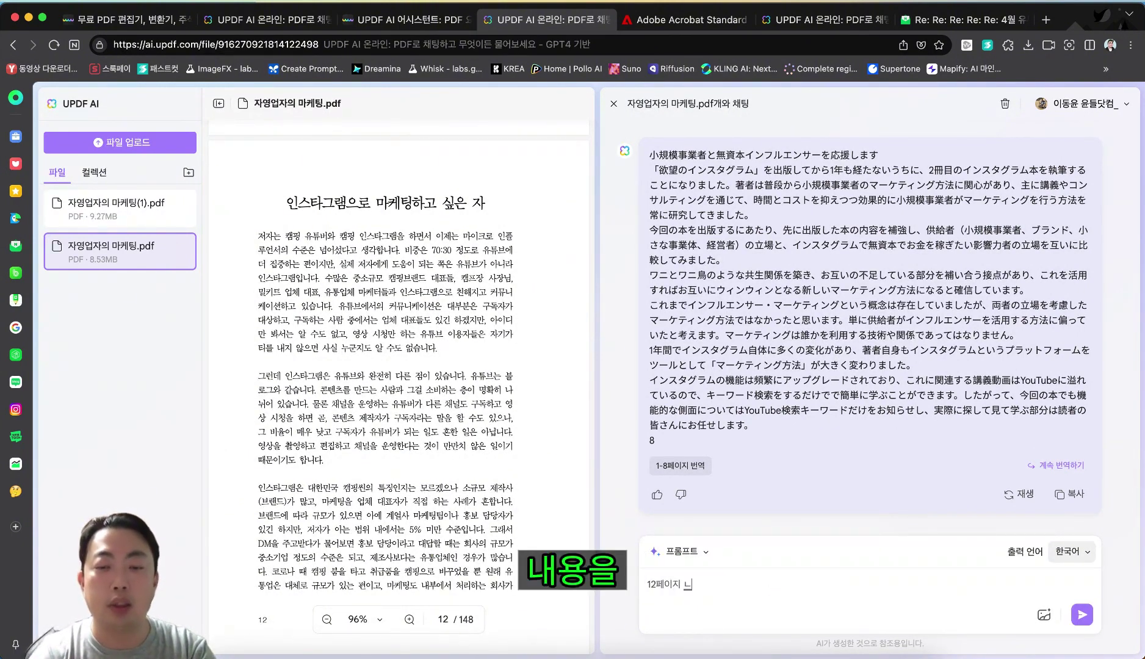
{"action": "type", "text": "요용을 ㅂ"}
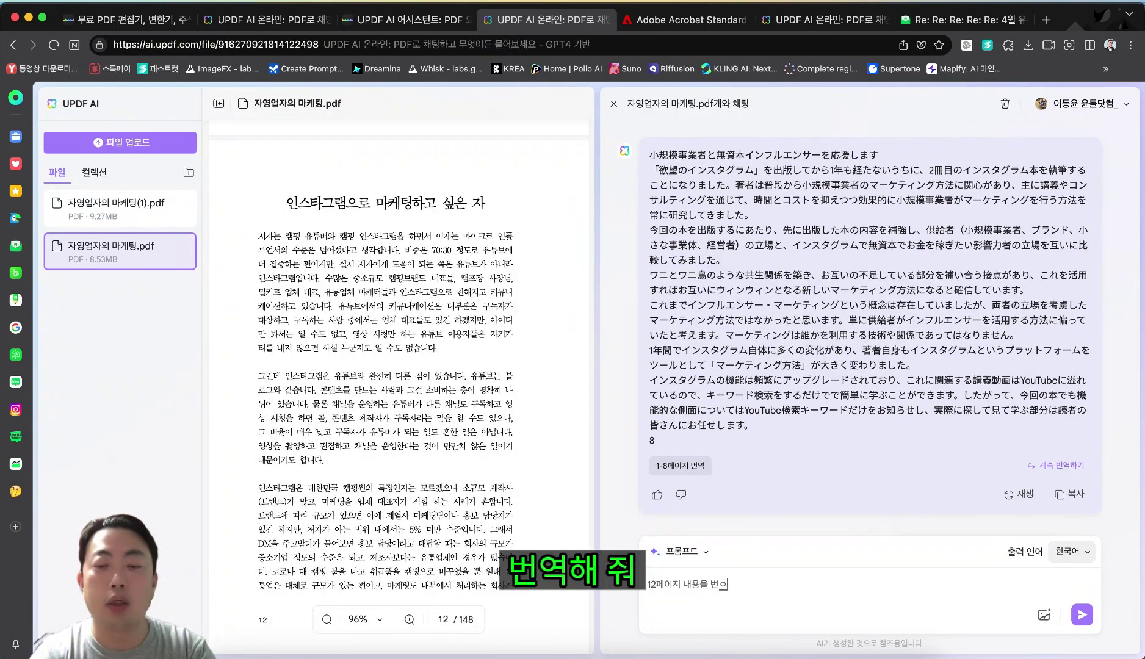
{"action": "type", "text": "번역해줘"}
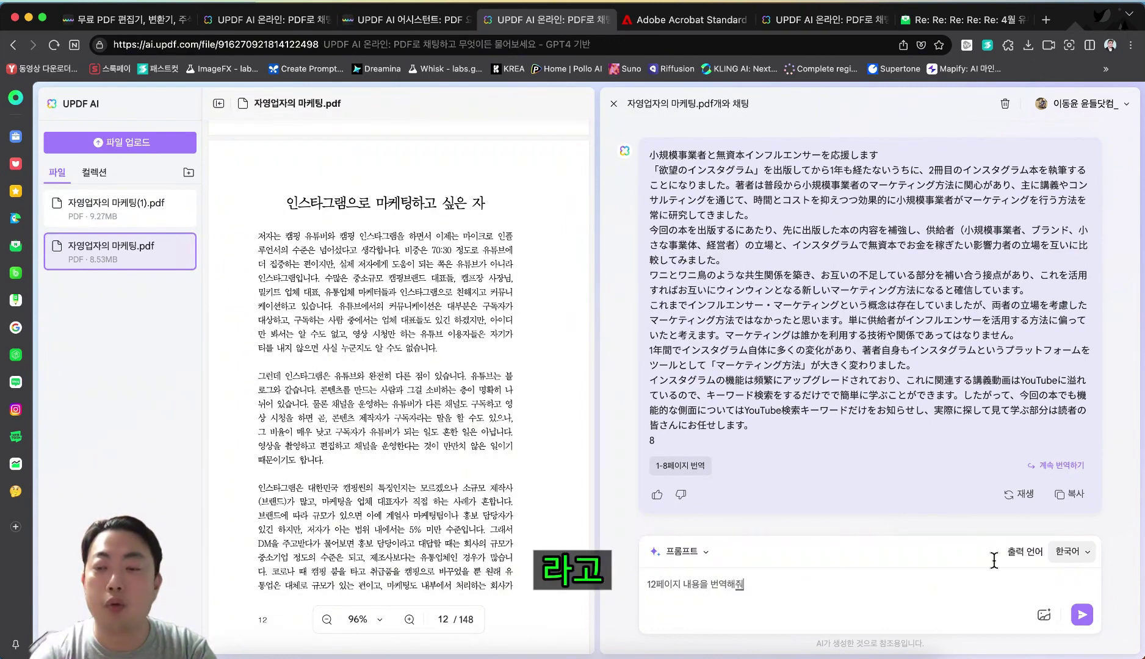
{"action": "left_click", "coordinate": [711, 584]}
{"action": "type", "text": "ㅇ"}
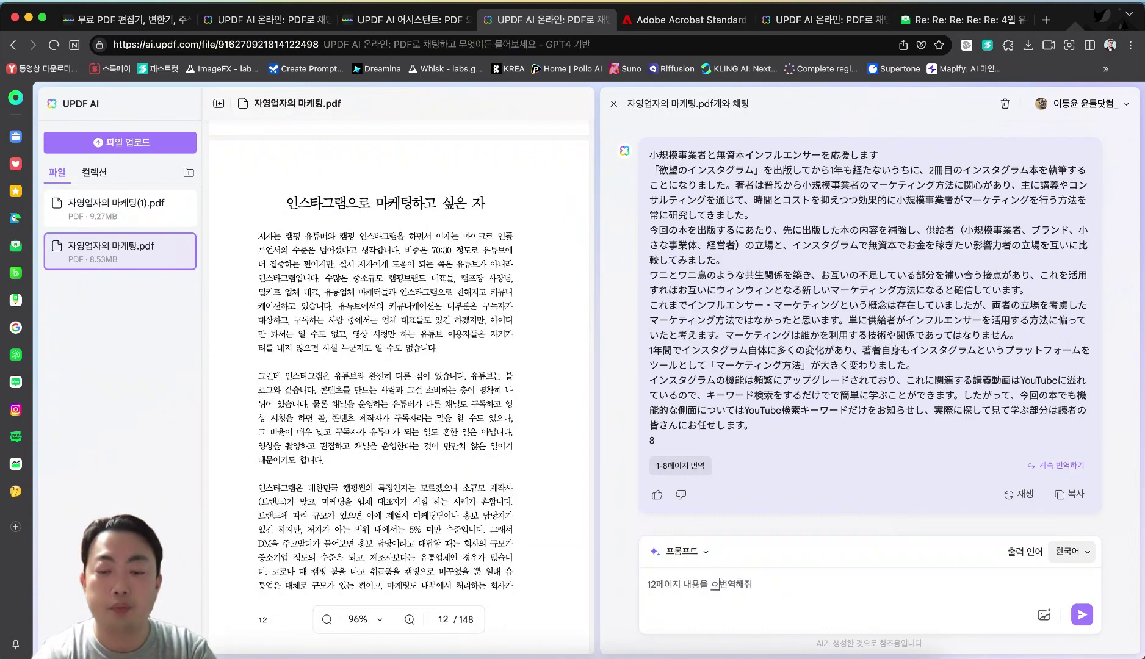
{"action": "type", "text": "영어로"}
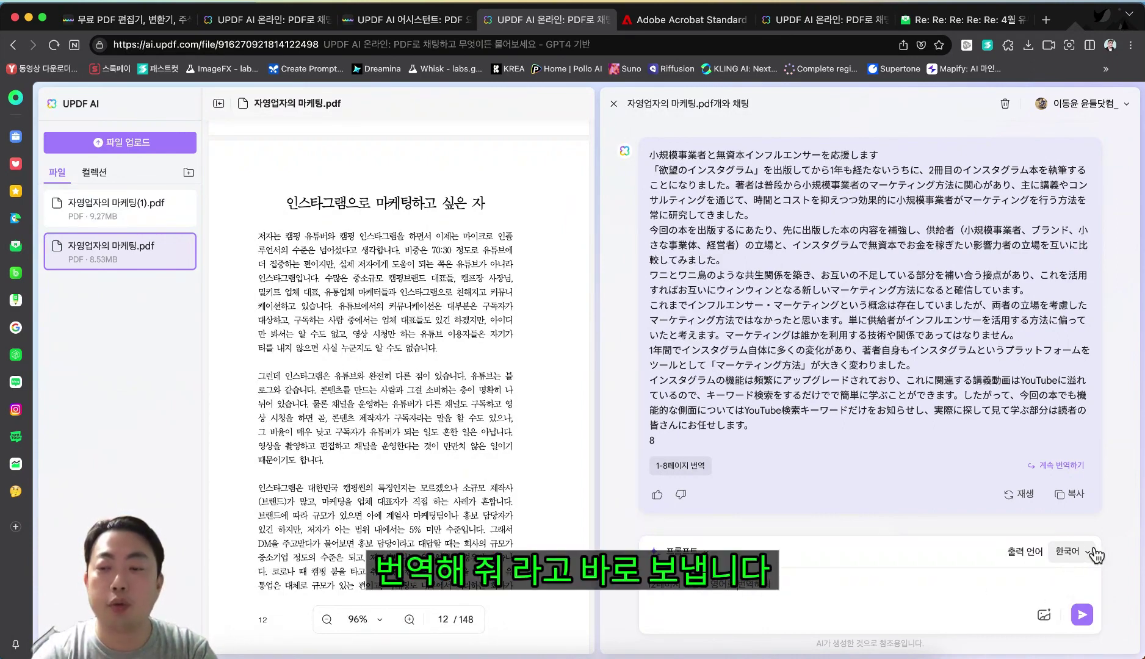
{"action": "left_click", "coordinate": [1081, 615]}
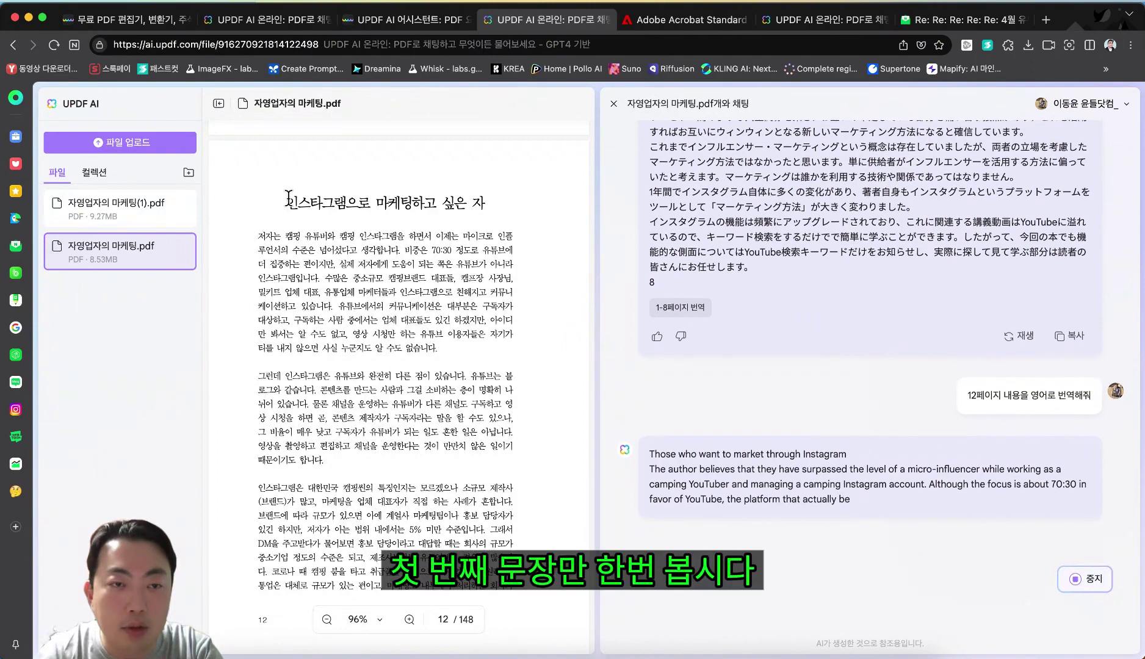
{"action": "left_click_drag", "start_coordinate": [284, 201], "coordinate": [487, 203]}
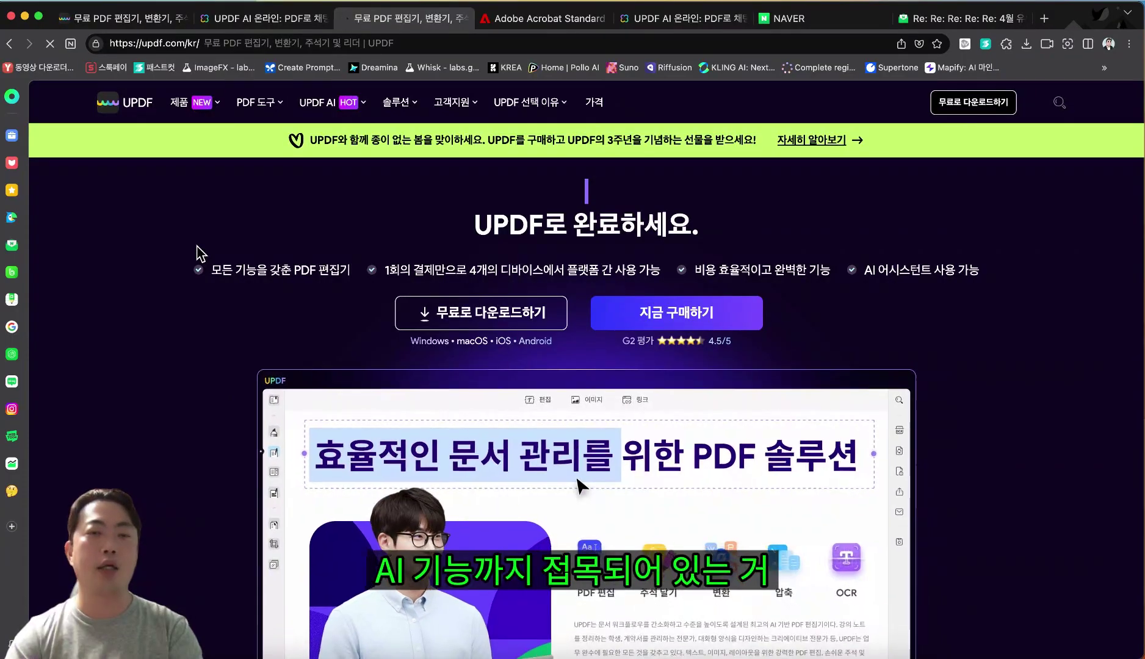
{"action": "scroll", "coordinate": [199, 252], "scroll_direction": "down", "scroll_amount": 4}
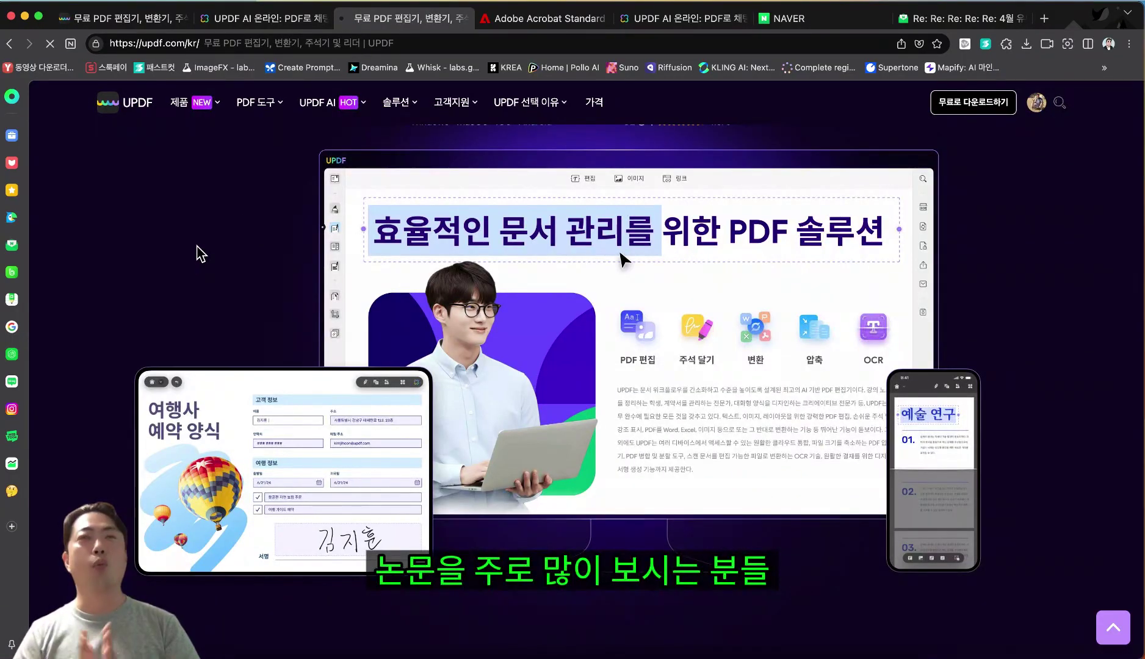